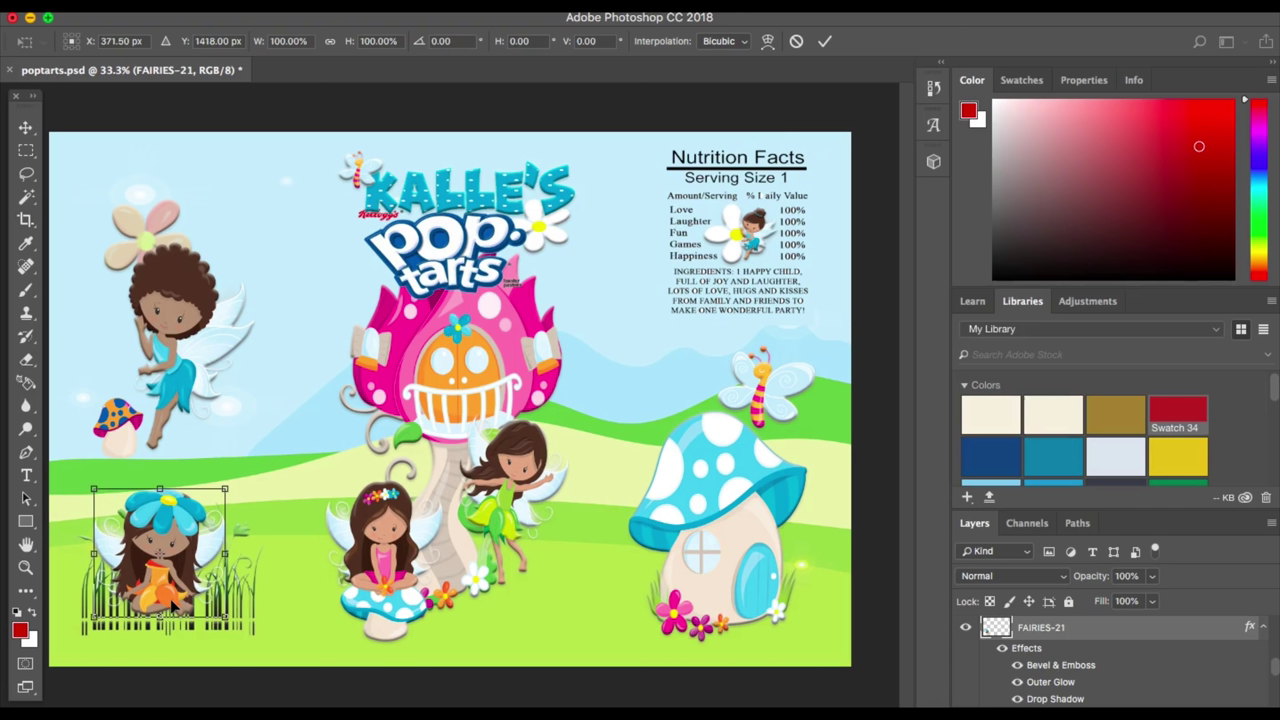
Commit the current transform and set up a new document 9 inches wide and 6 inches high
key("Return")
left_click(162, 18)
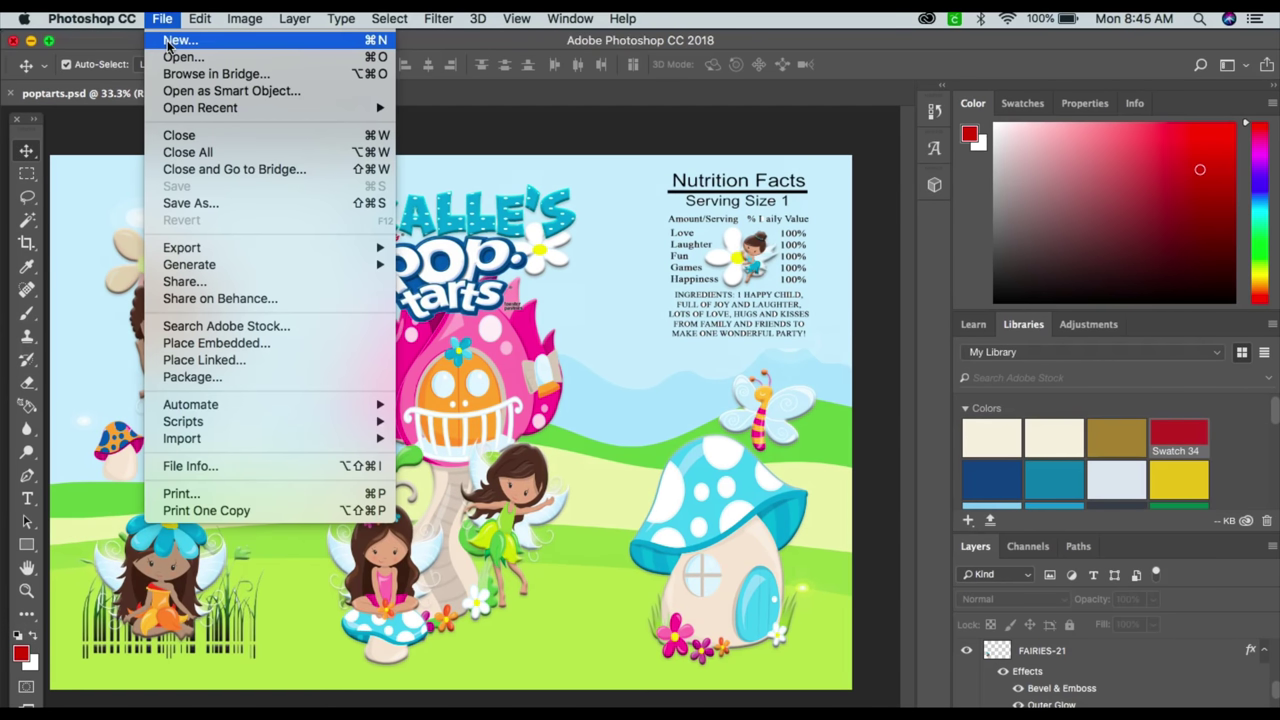
left_click(168, 42)
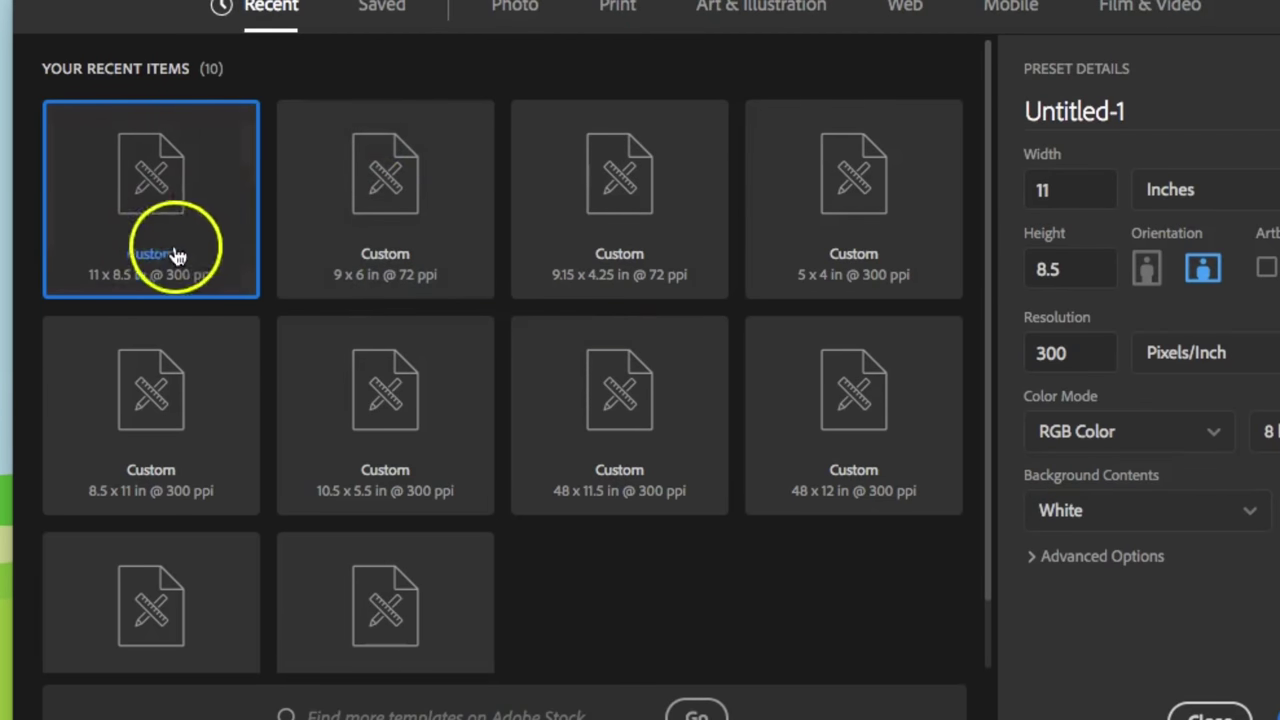
left_click(1090, 195)
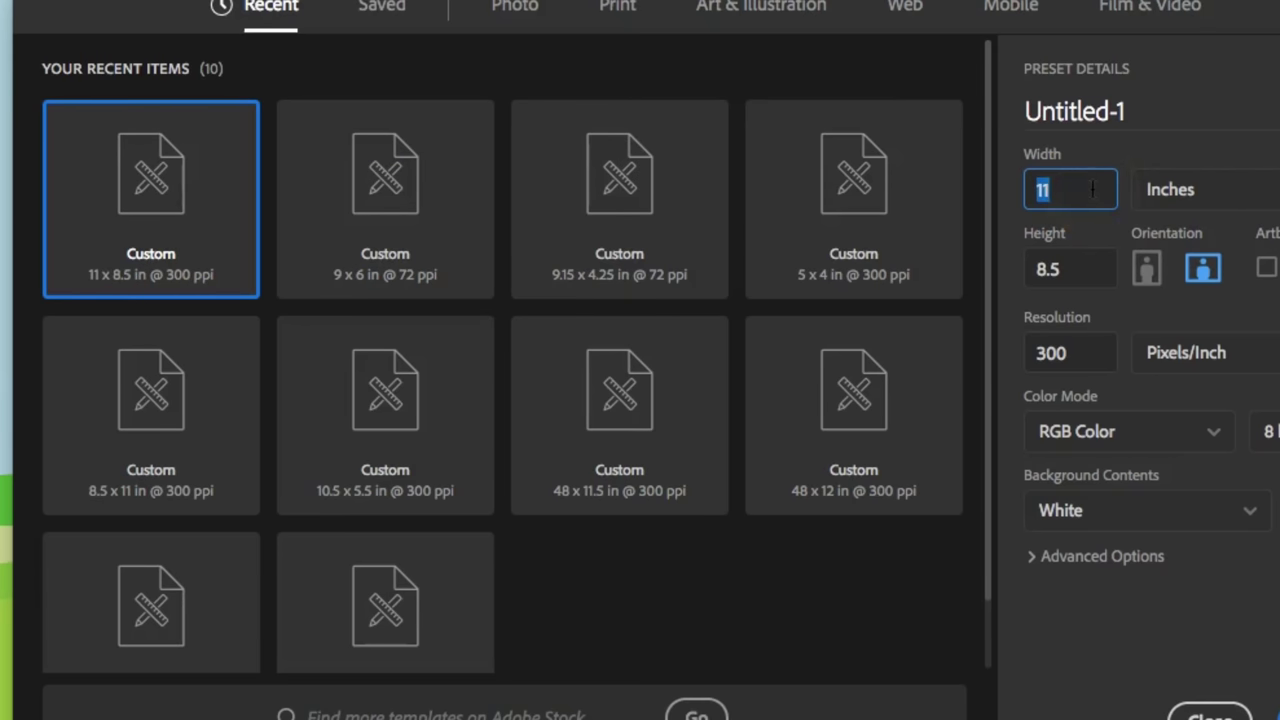
type("9")
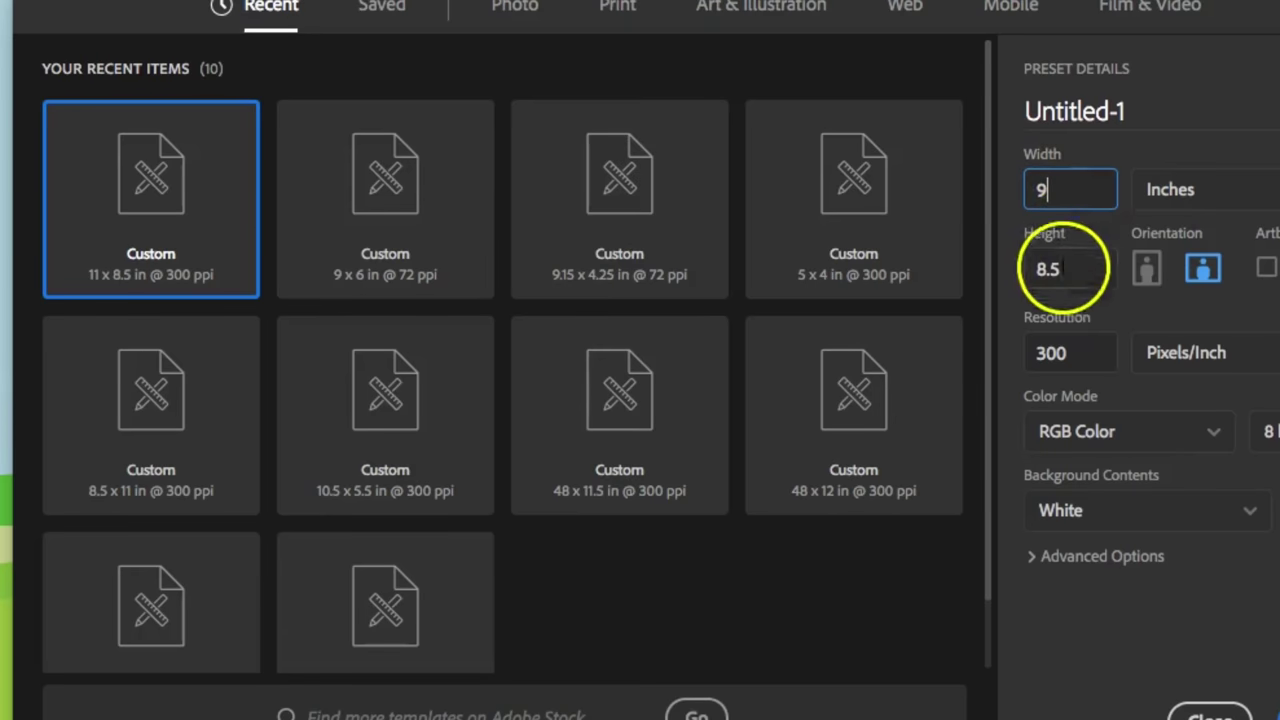
left_click(1024, 267)
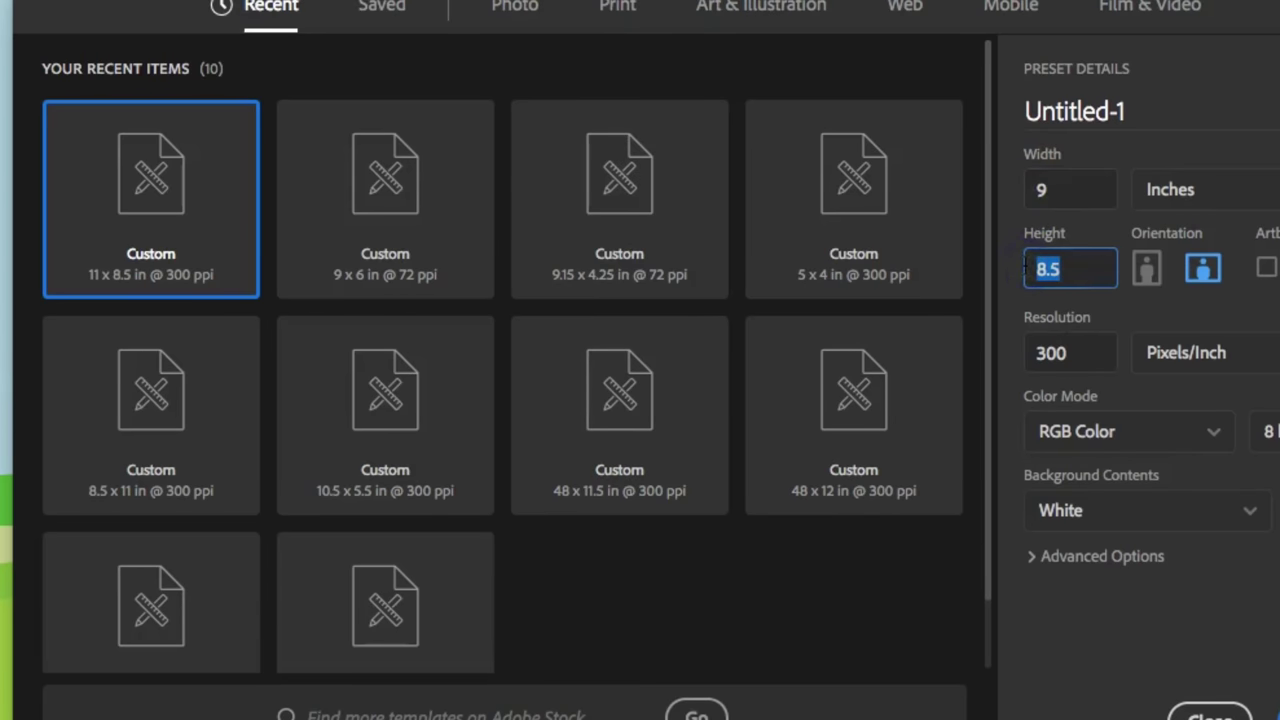
type("6")
Name the new document "Fairy pop tarts" and create it at 300 pixels per inch with a white background
left_click_drag(1146, 109, 778, 83)
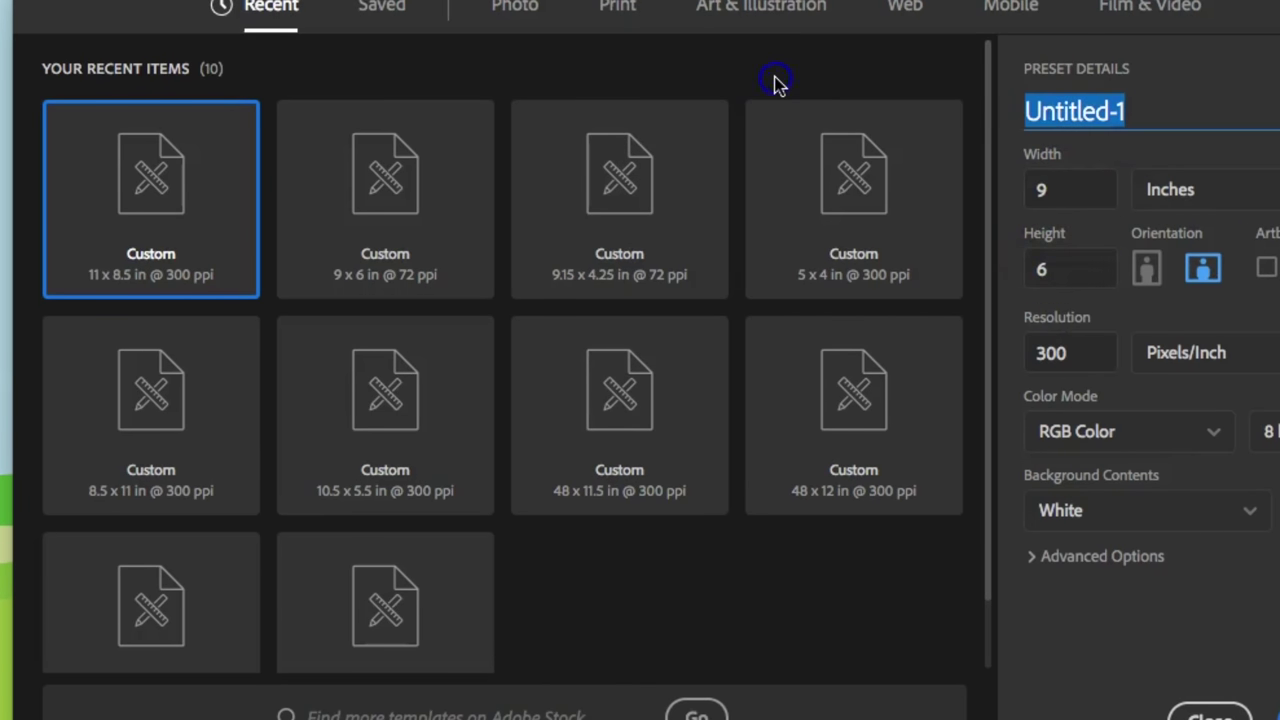
type("pop tarts")
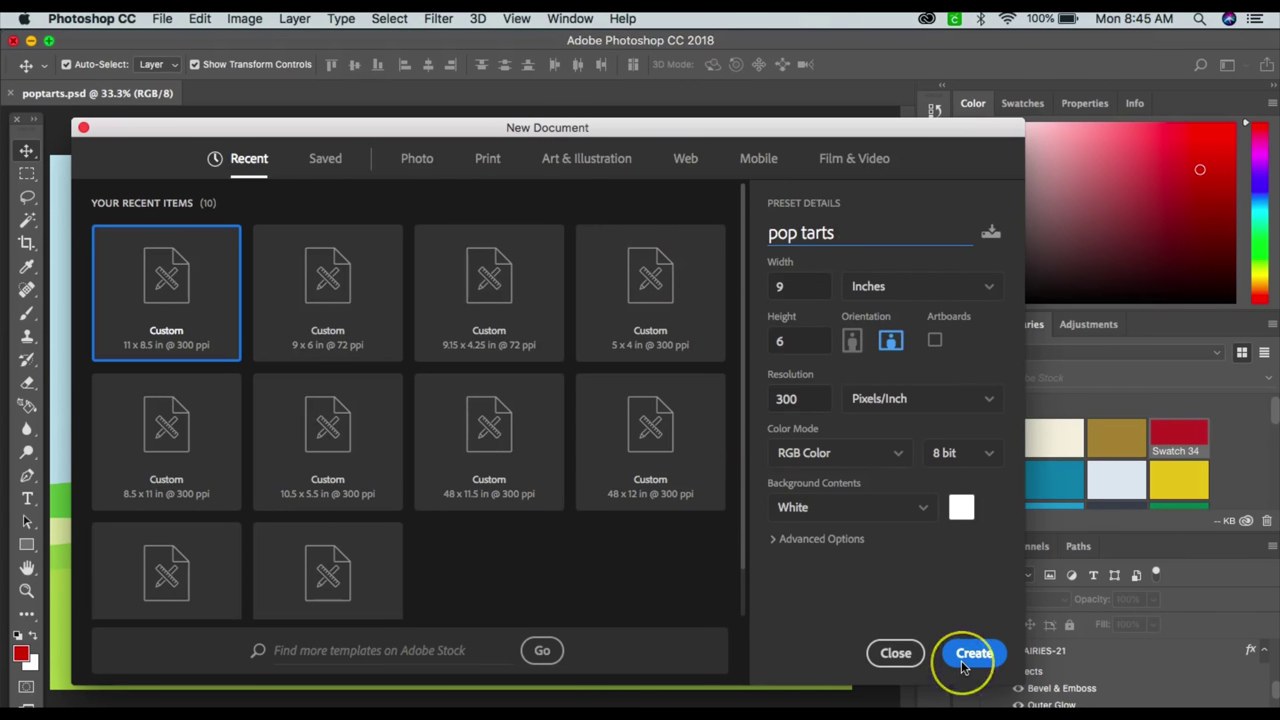
left_click(769, 233)
type("Fairy")
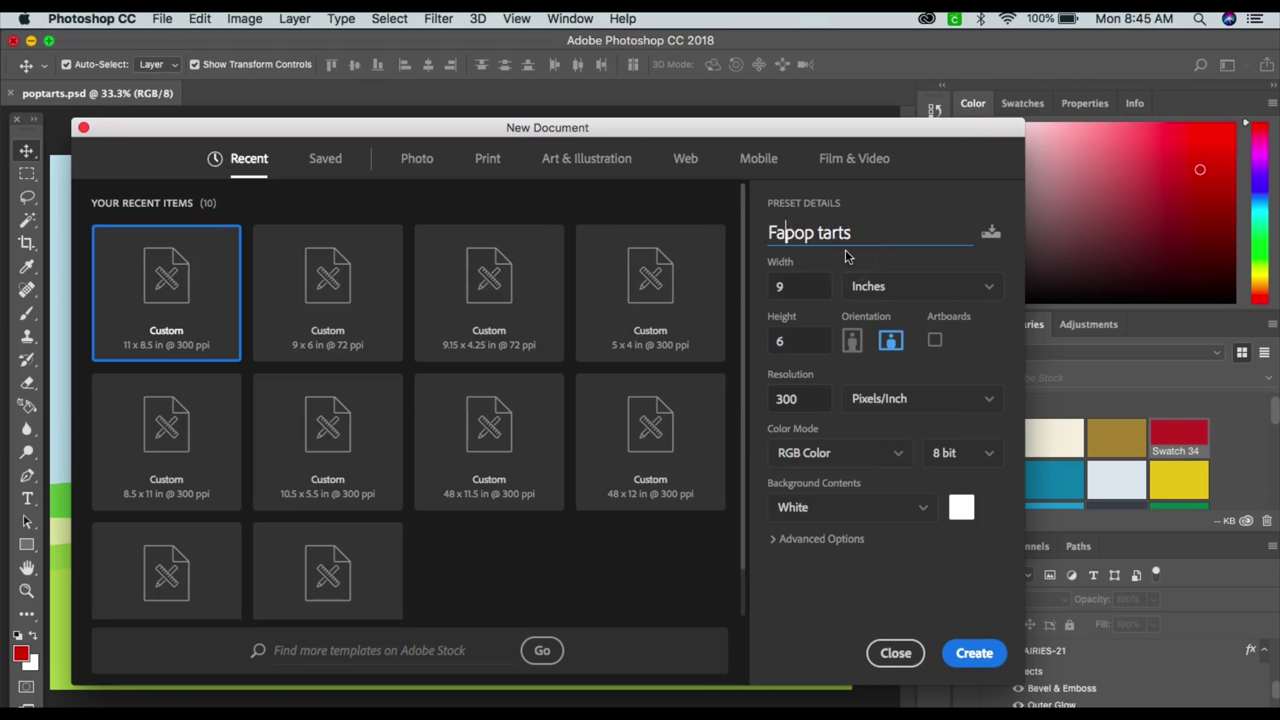
left_click(972, 653)
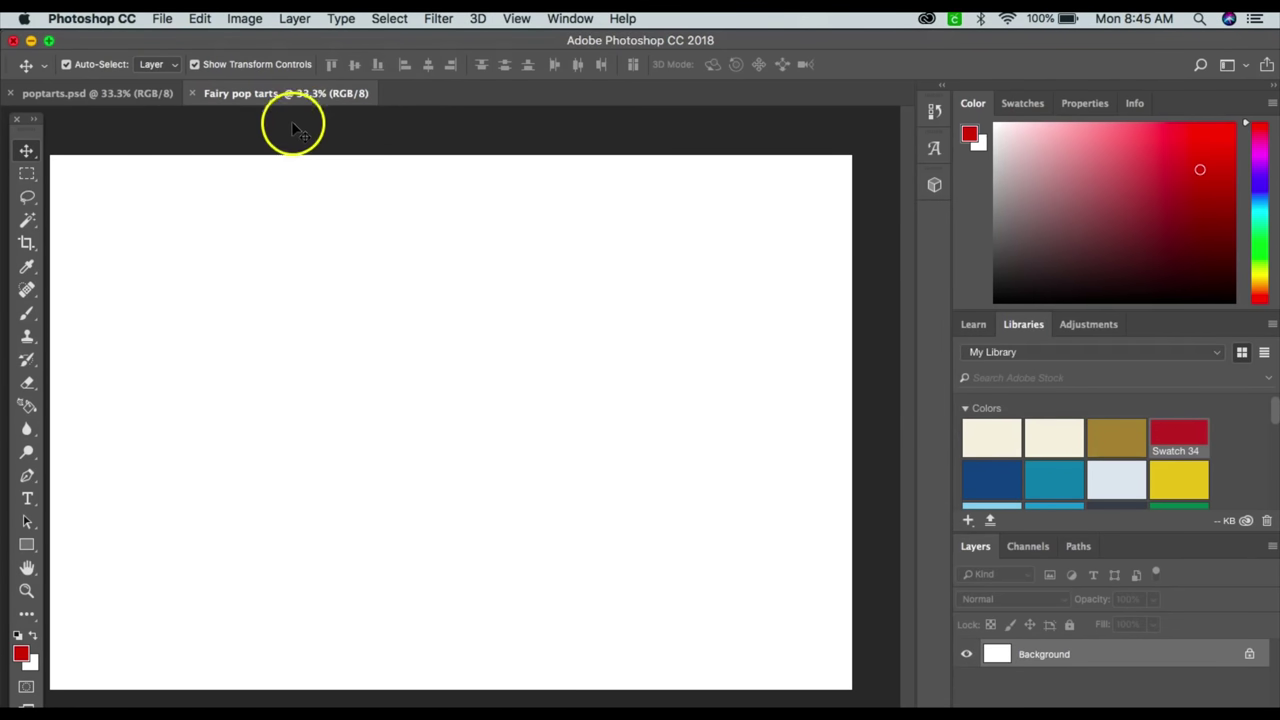
left_click(262, 430)
left_click(355, 514)
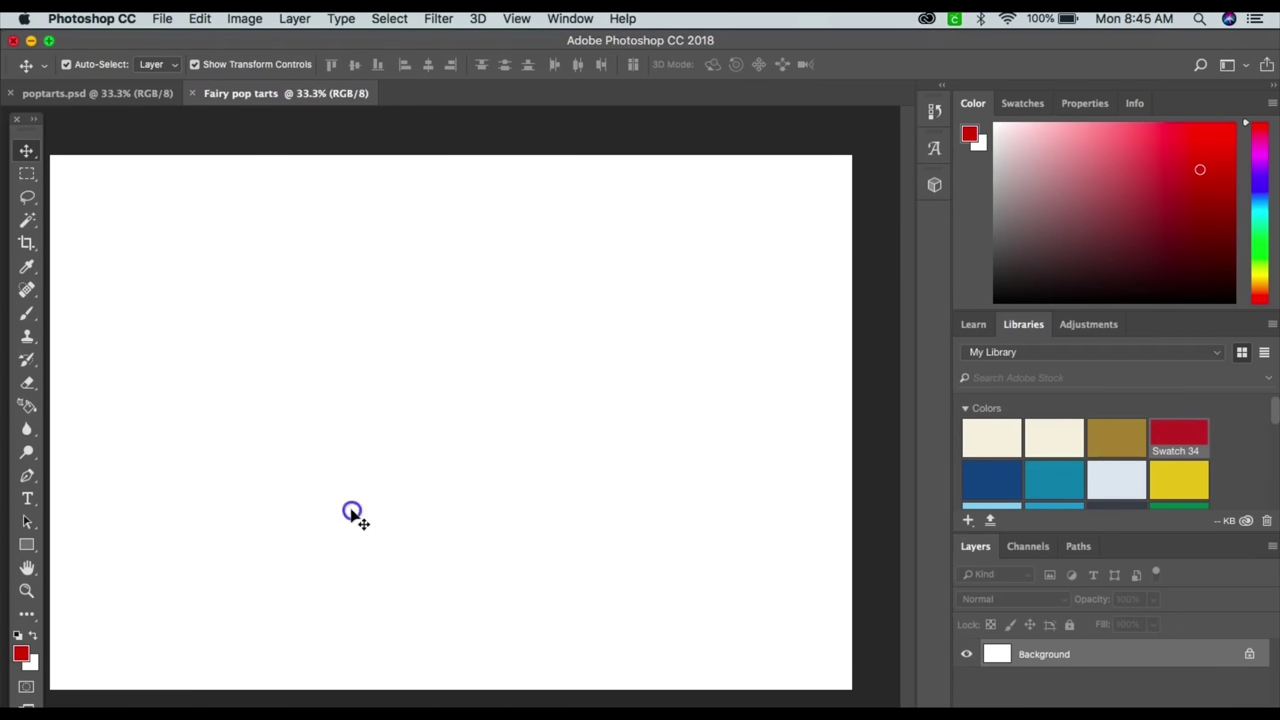
Set the canvas size to 11 inches wide by 8.5 inches high
left_click(244, 18)
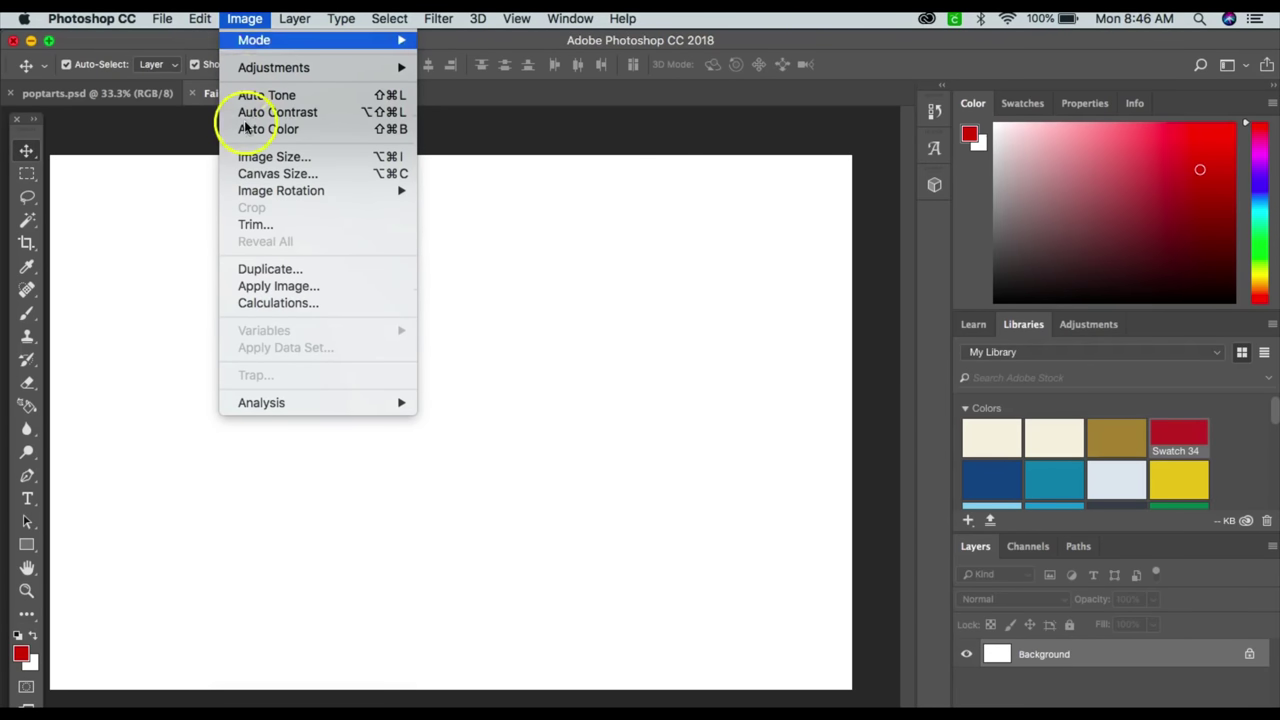
left_click(270, 174)
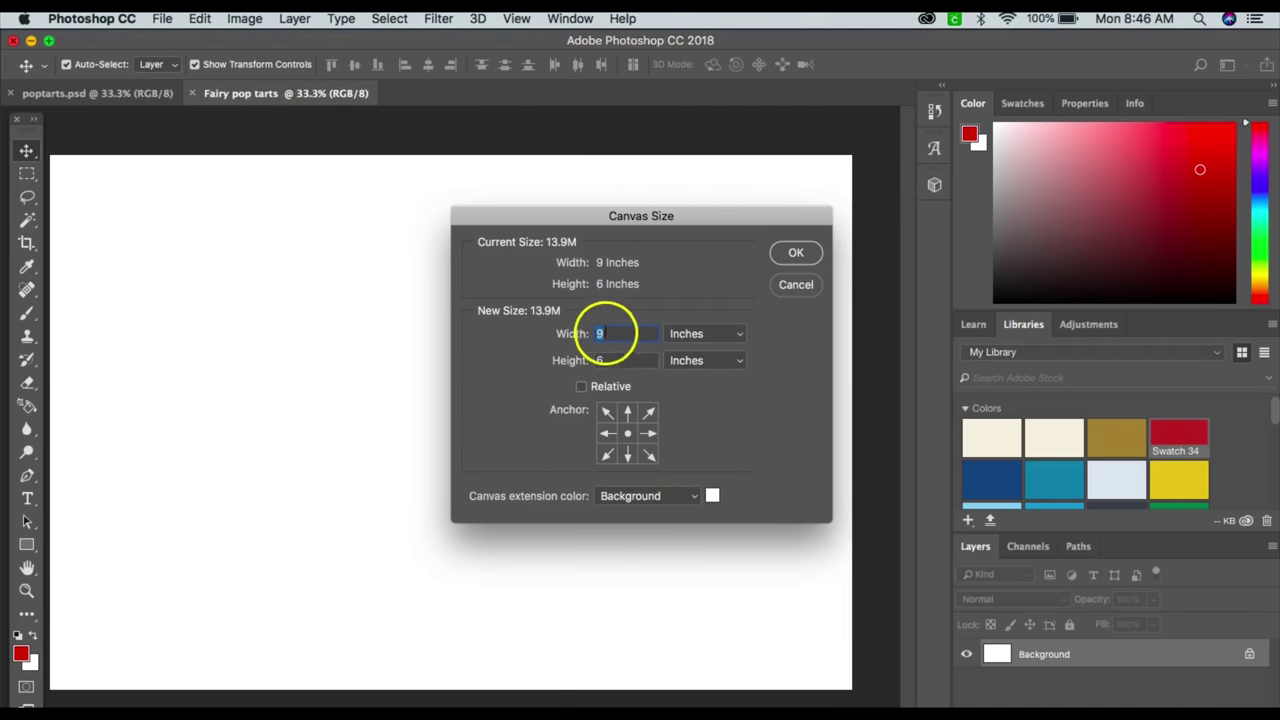
left_click(616, 334)
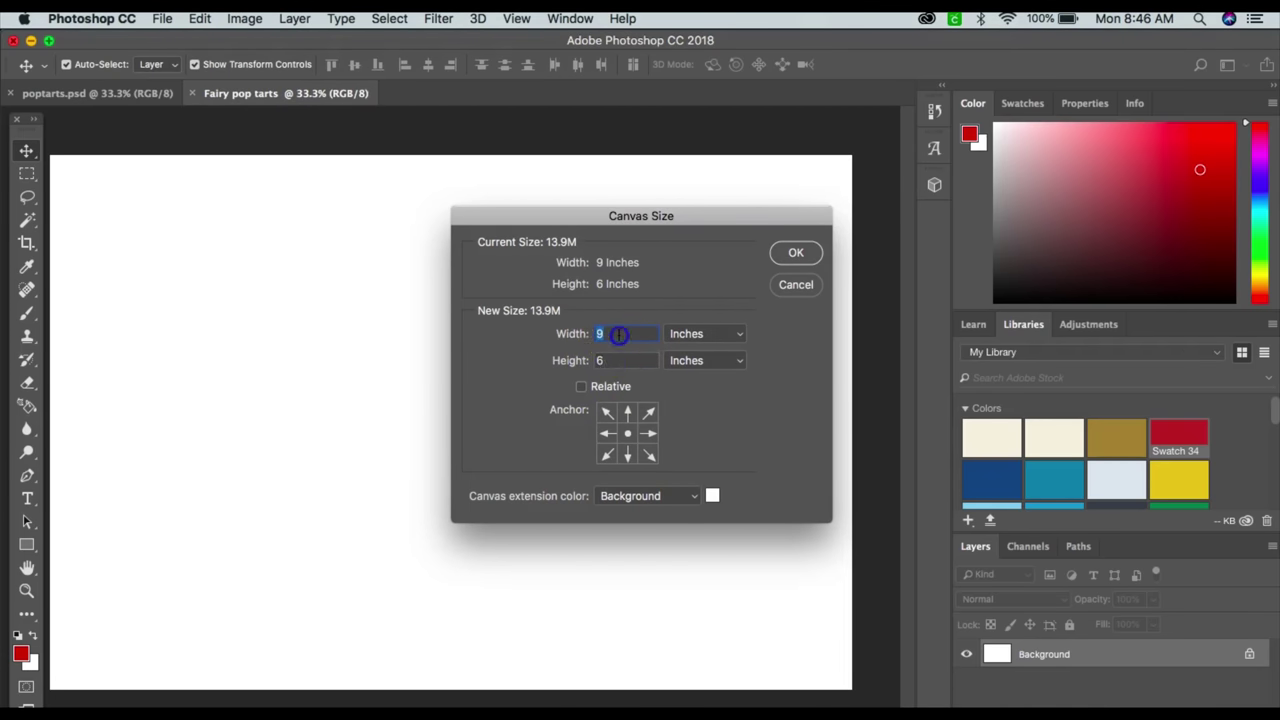
double_click(614, 334)
type("11")
left_click(553, 354)
type("8.5")
left_click(806, 257)
left_click(806, 257)
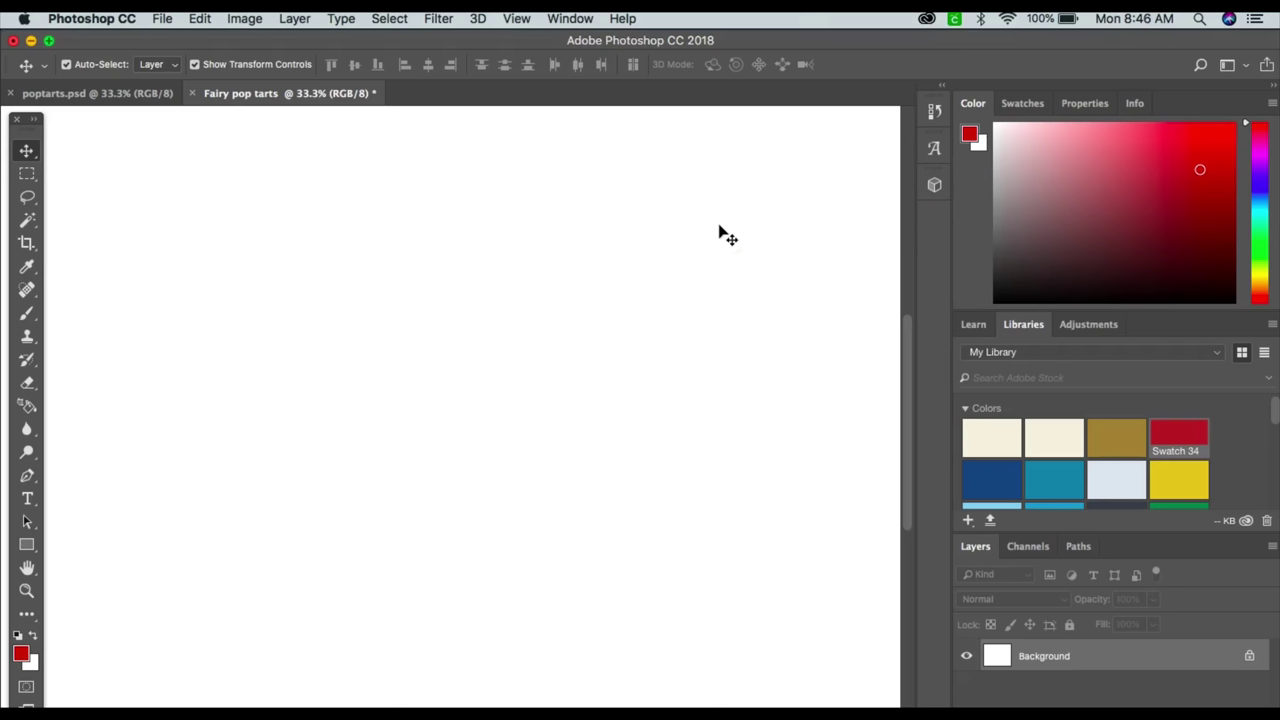
Set the canvas size back to 9 inches wide by 6 inches high
left_click(247, 19)
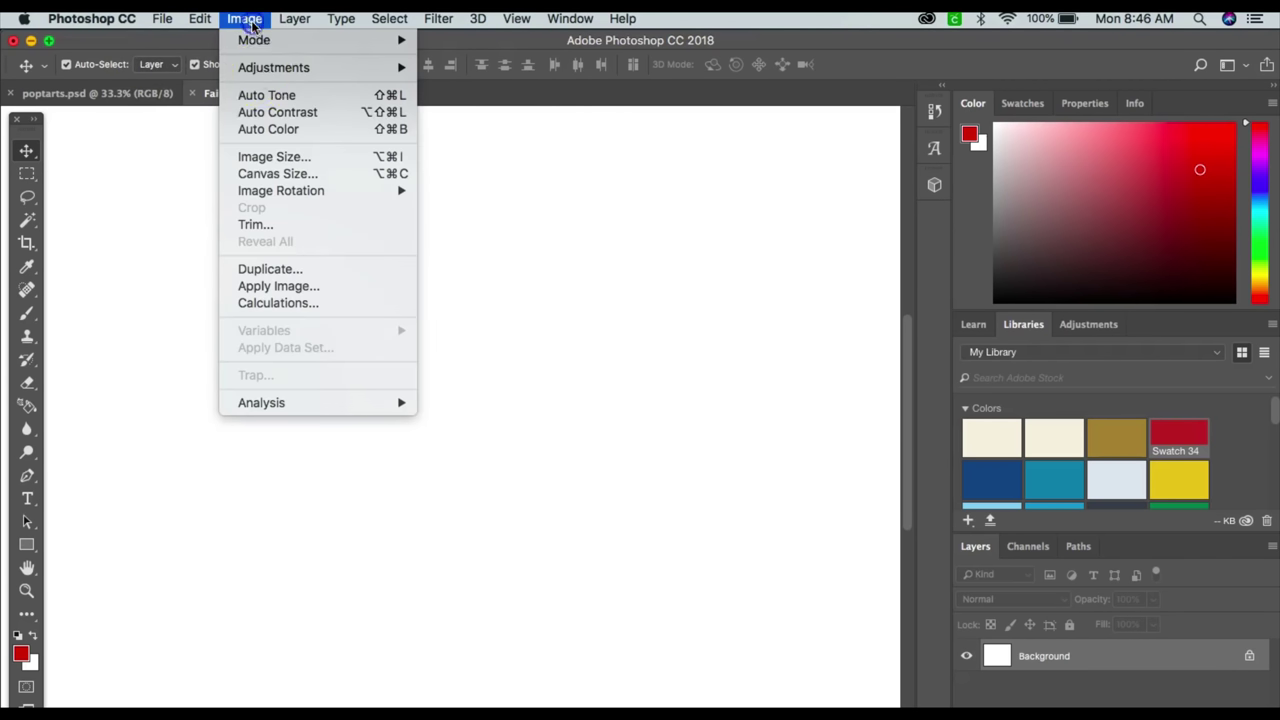
left_click(305, 176)
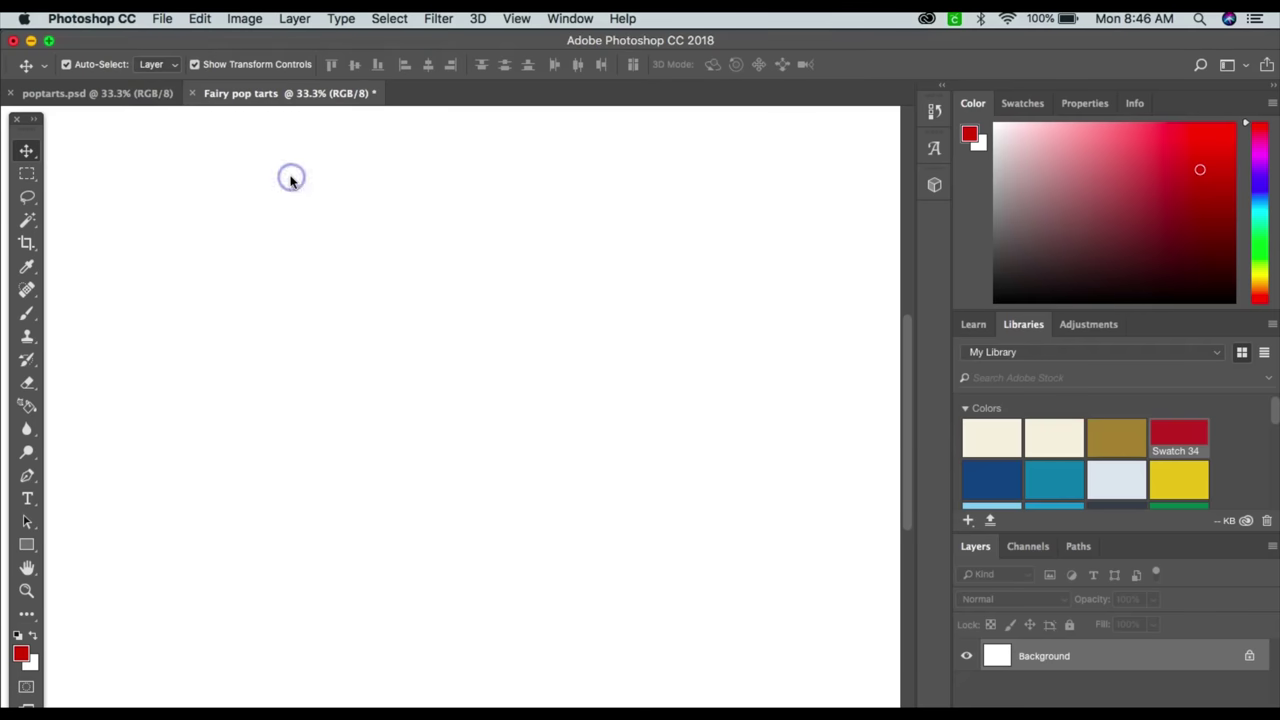
left_click(619, 334)
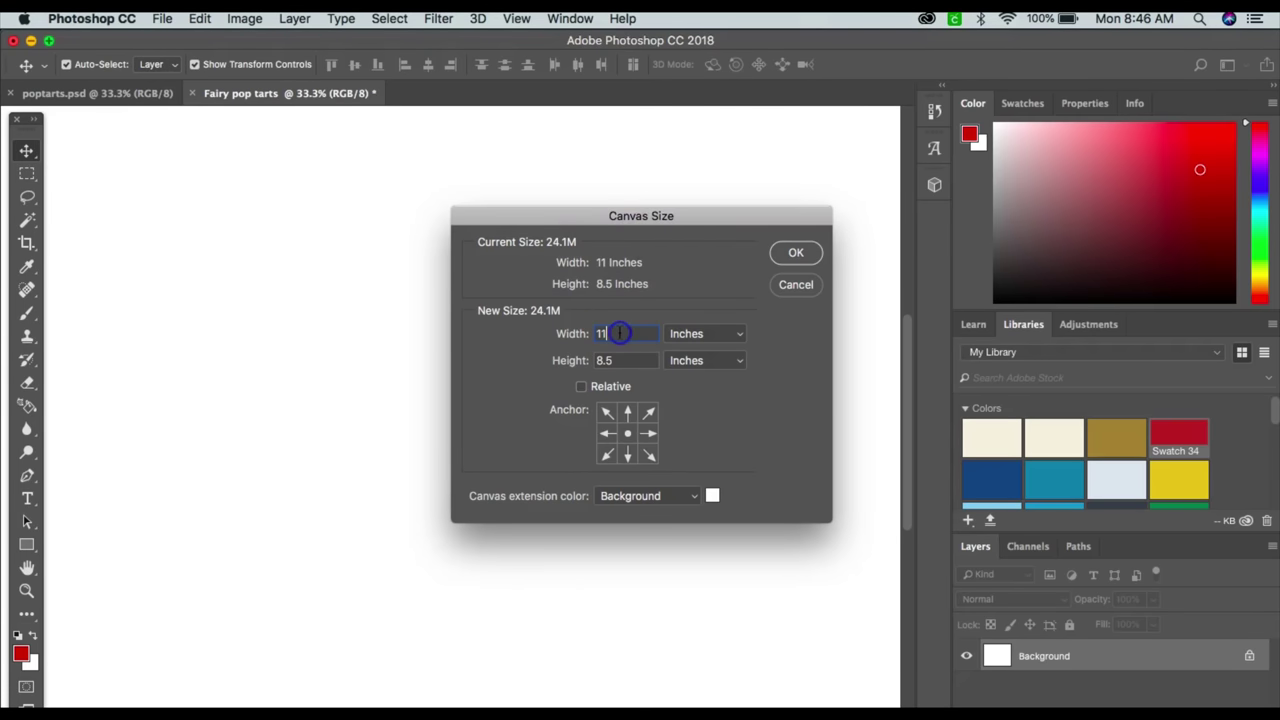
key("BackSpace")
key("BackSpace")
type("9")
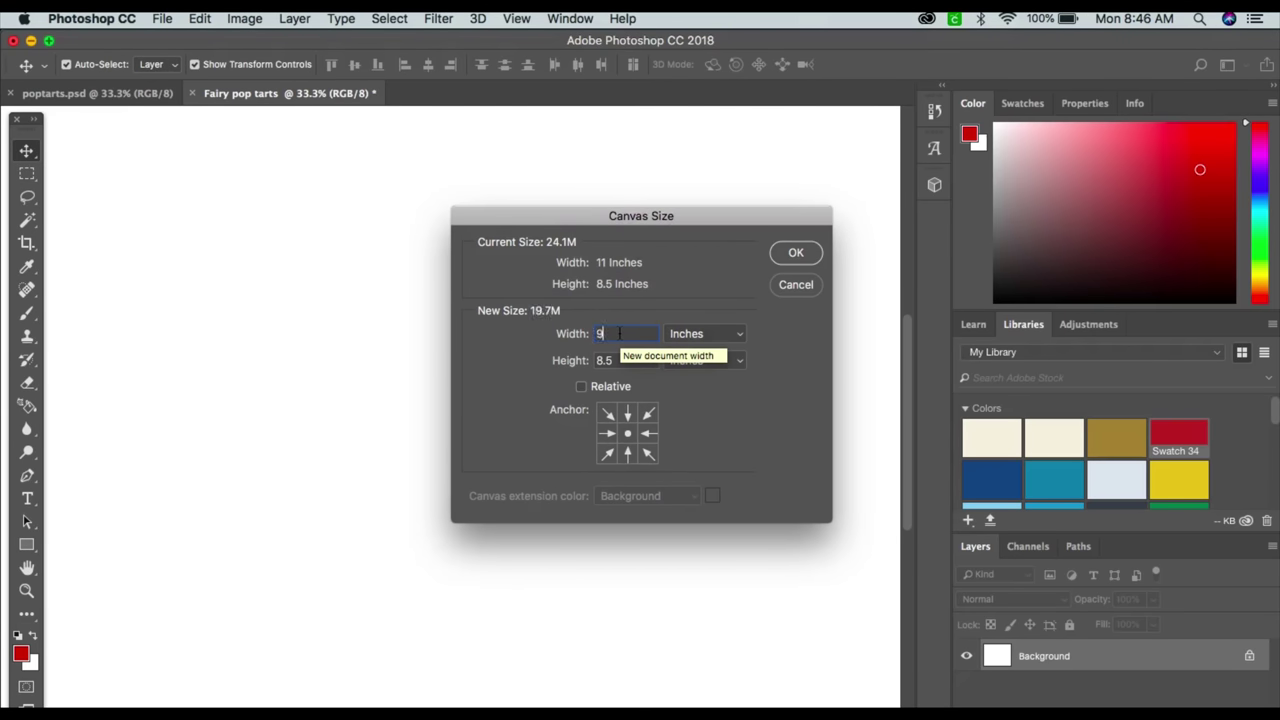
left_click_drag(620, 362, 571, 361)
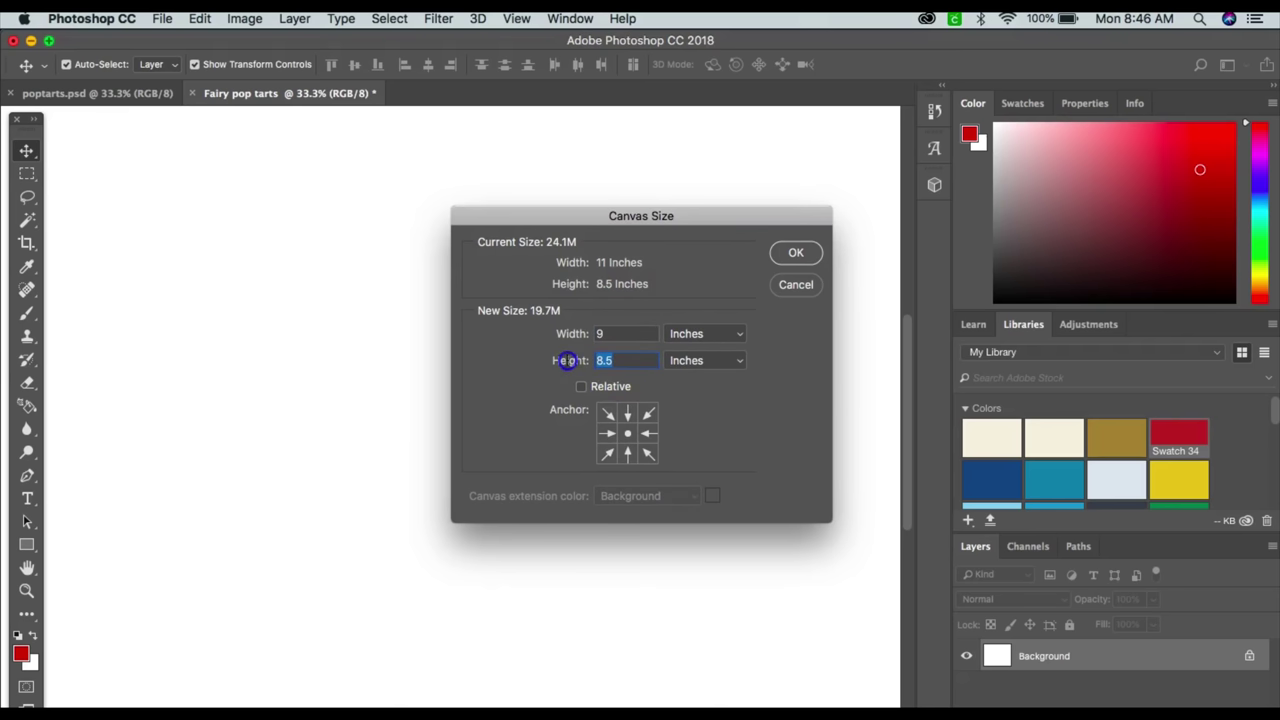
type("6")
left_click(797, 254)
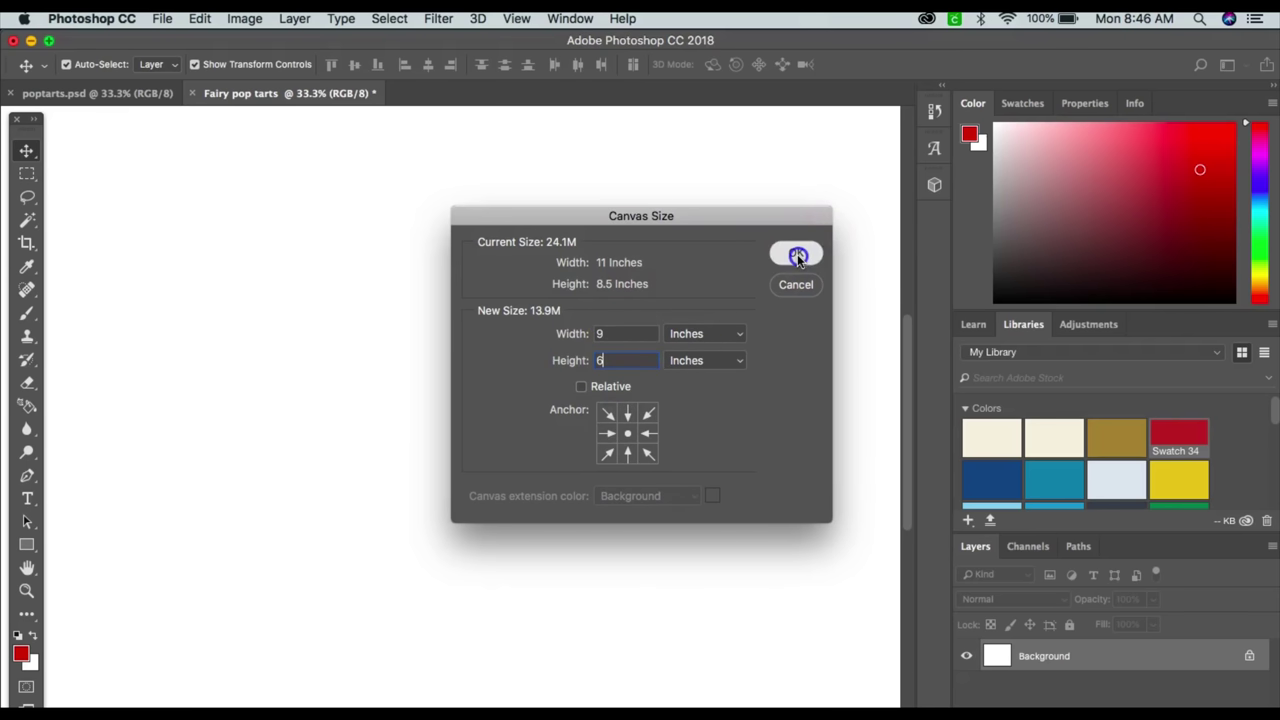
left_click(794, 303)
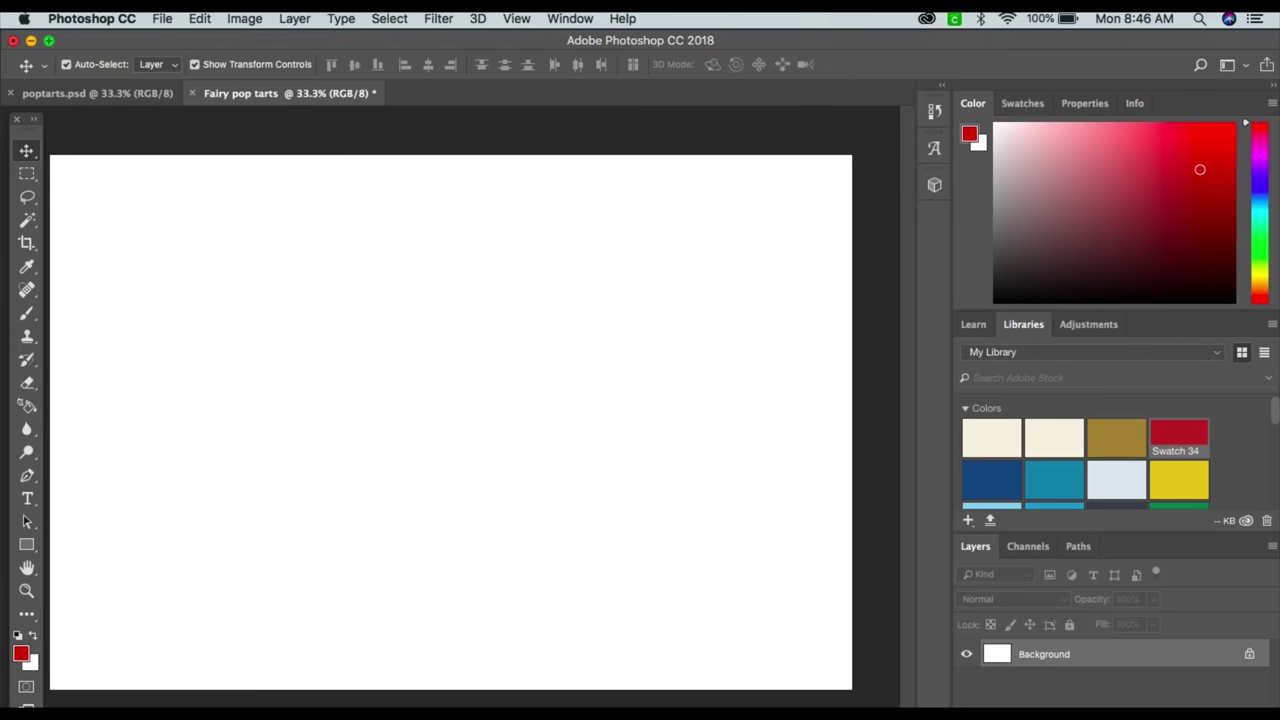
Place the landscape background image FAIRIES-26.png into the document as an embedded object
left_click(162, 19)
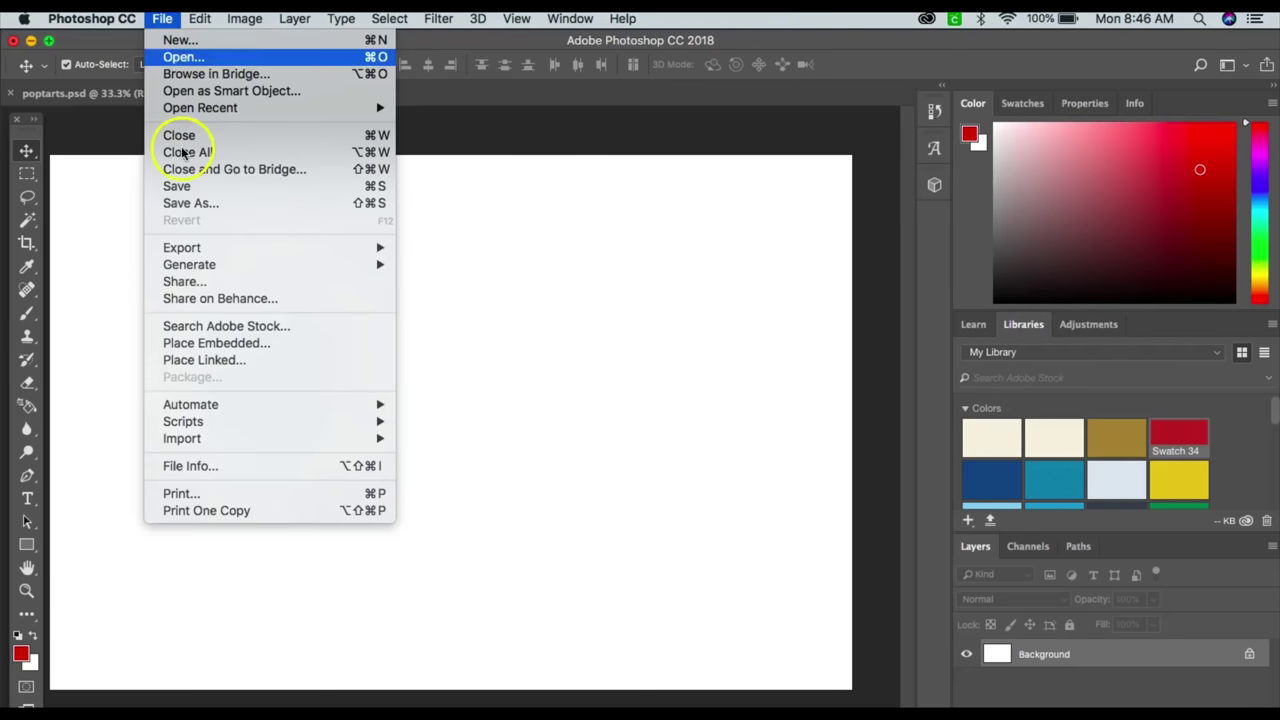
left_click(193, 345)
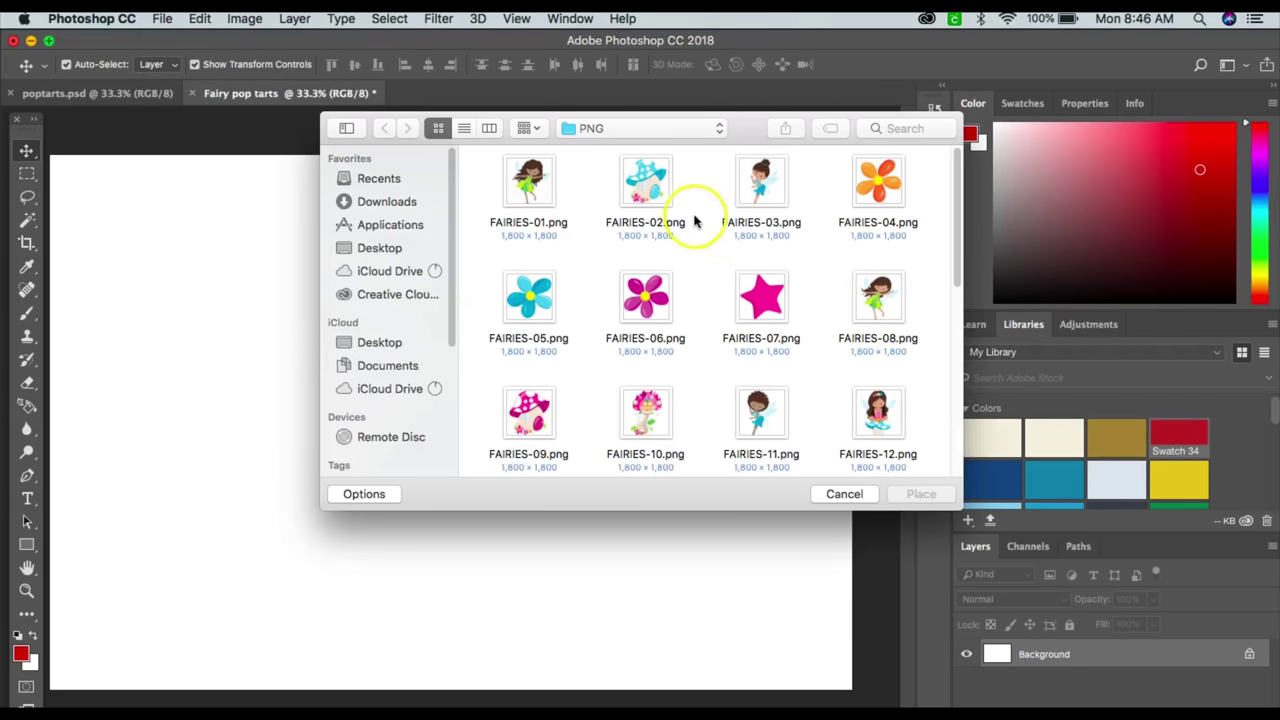
scroll(690, 285, "down", 5)
scroll(708, 293, "down", 2)
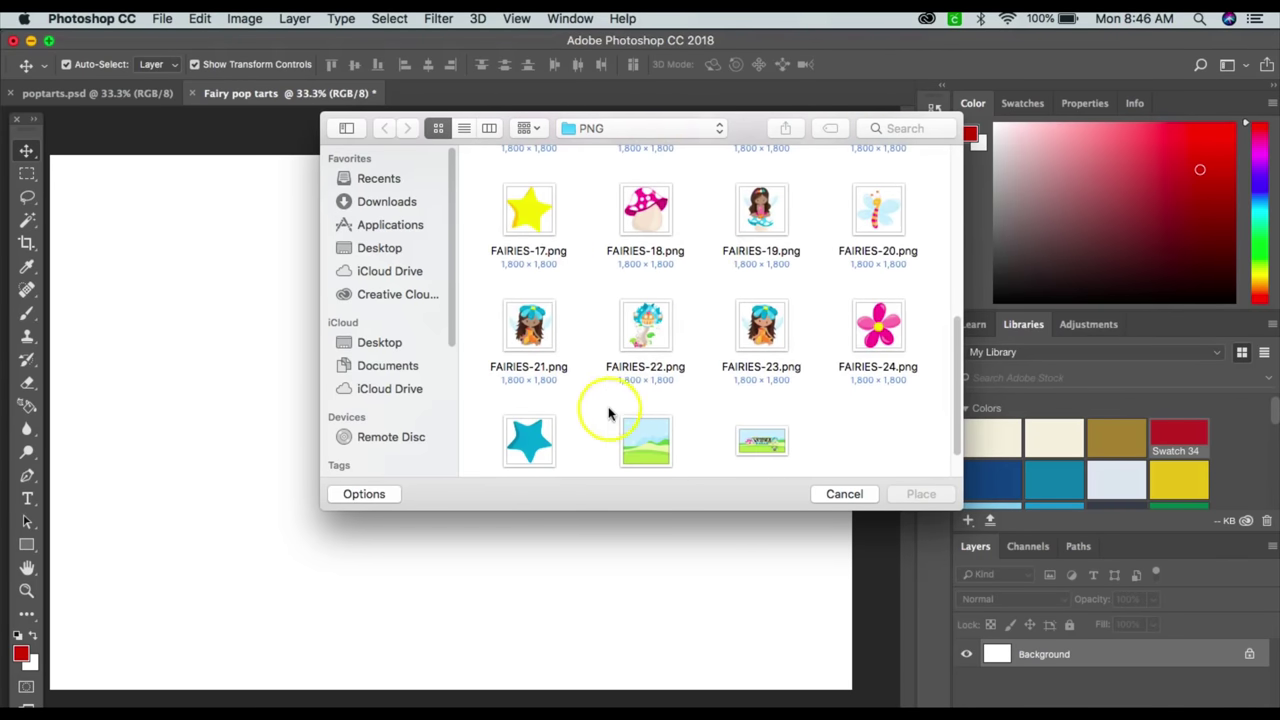
left_click(652, 455)
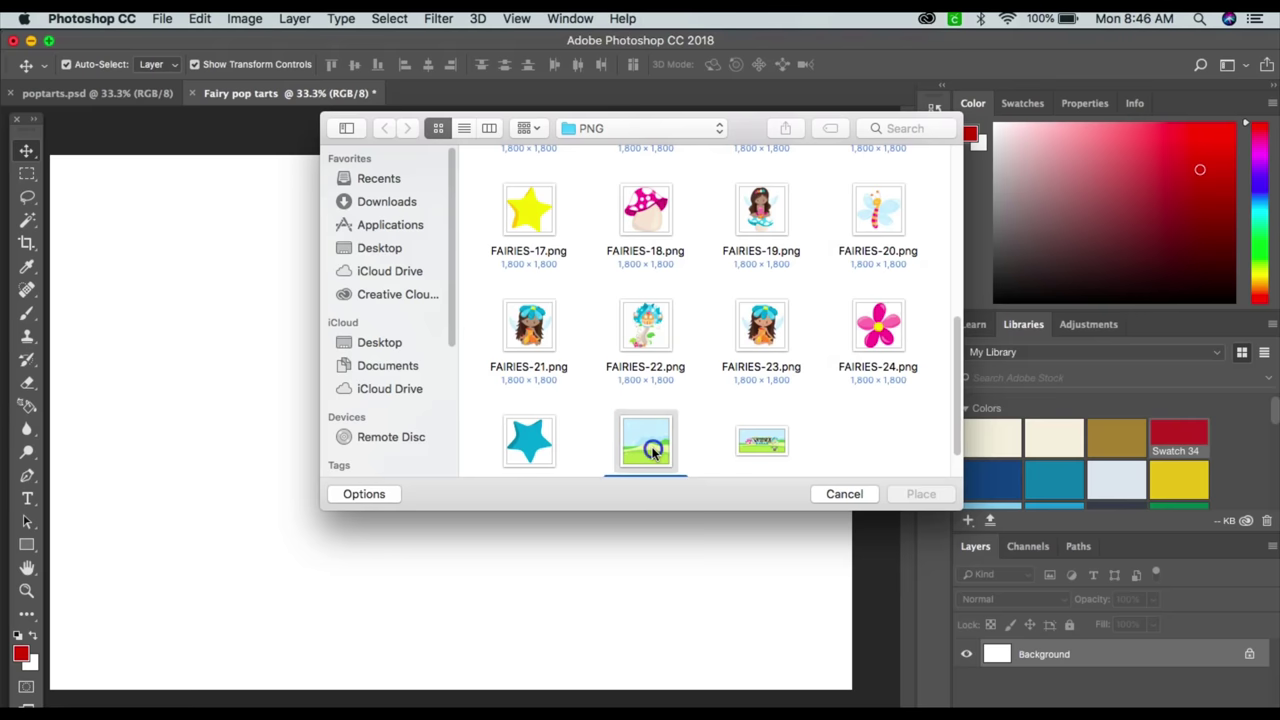
left_click(925, 494)
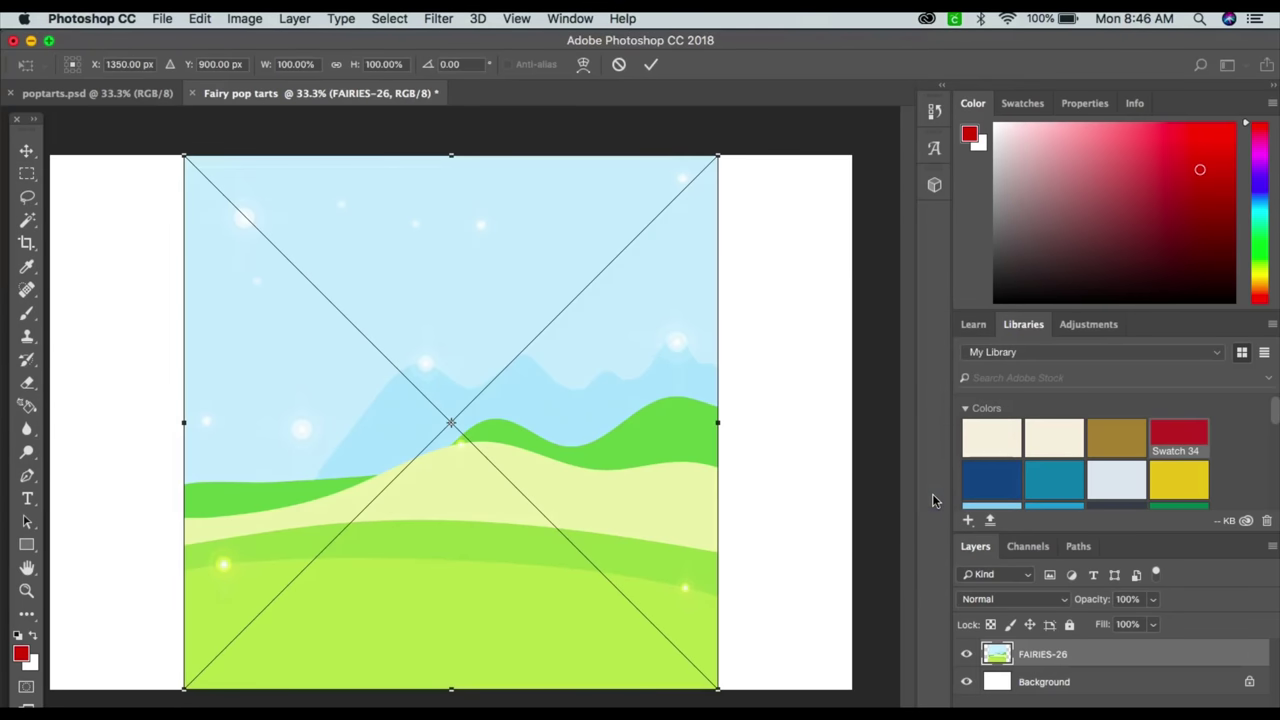
Stretch the landscape to about 153% width so it covers the whole canvas, and commit the placement
left_click_drag(725, 421, 851, 421)
left_click_drag(179, 421, 32, 428)
right_click(396, 352)
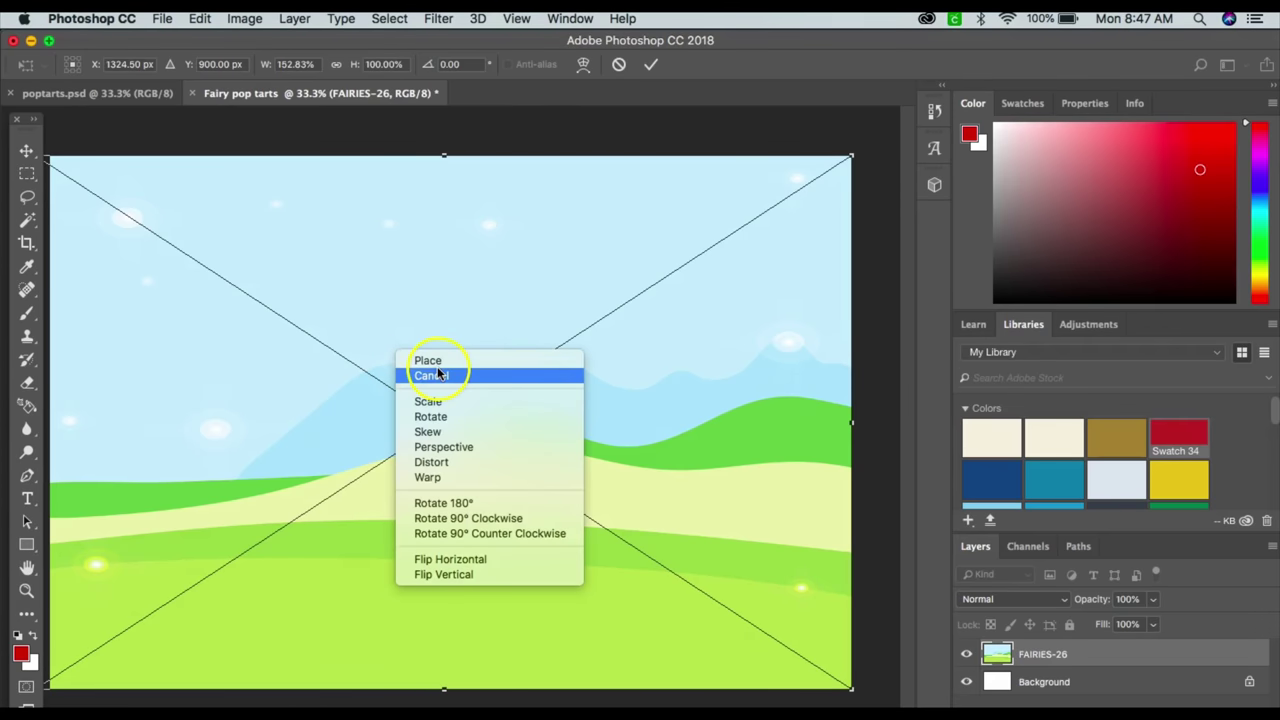
left_click(435, 362)
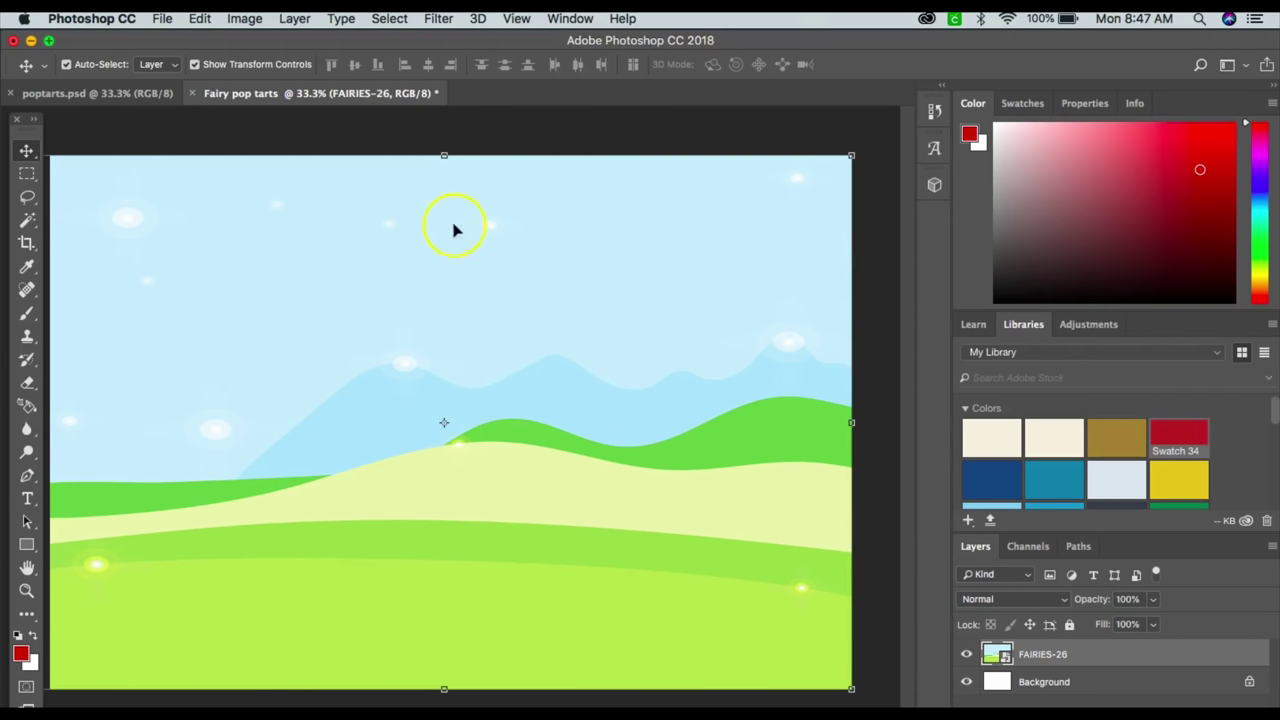
Place the embedded pink flower house image FAIRIES-10.png slightly right of the canvas centre and commit it
left_click(162, 19)
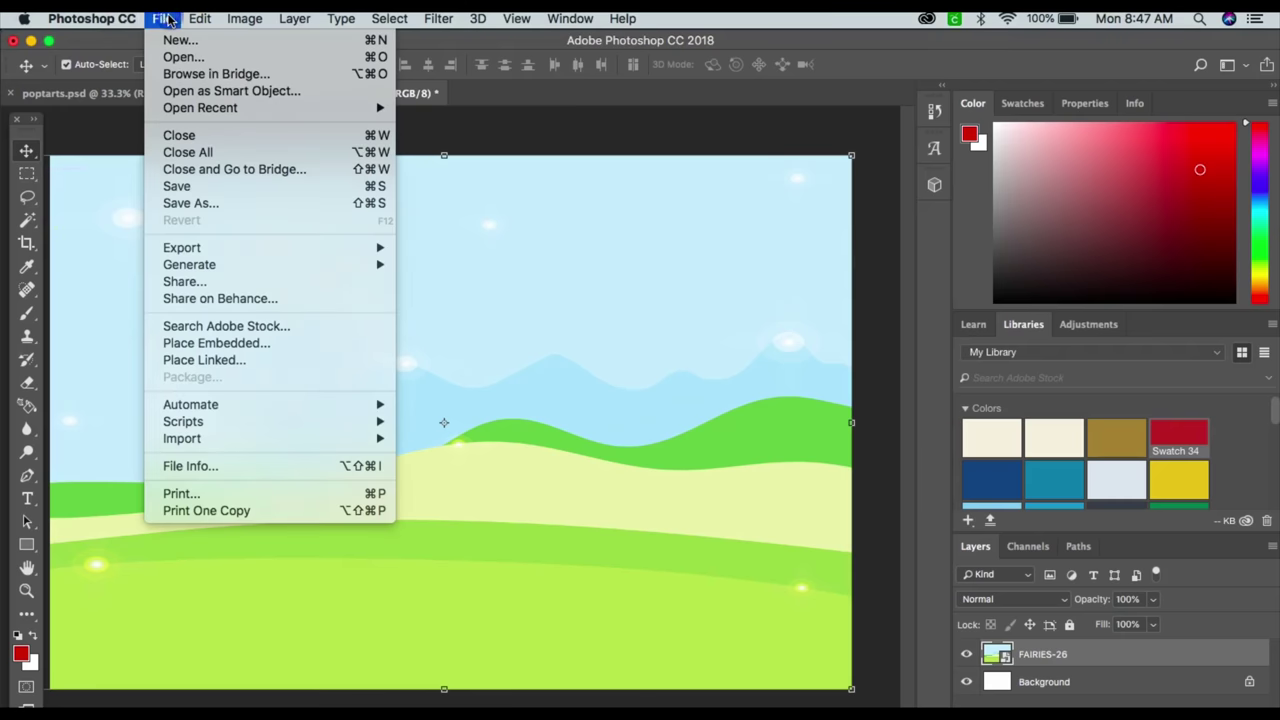
mouse_move(181, 272)
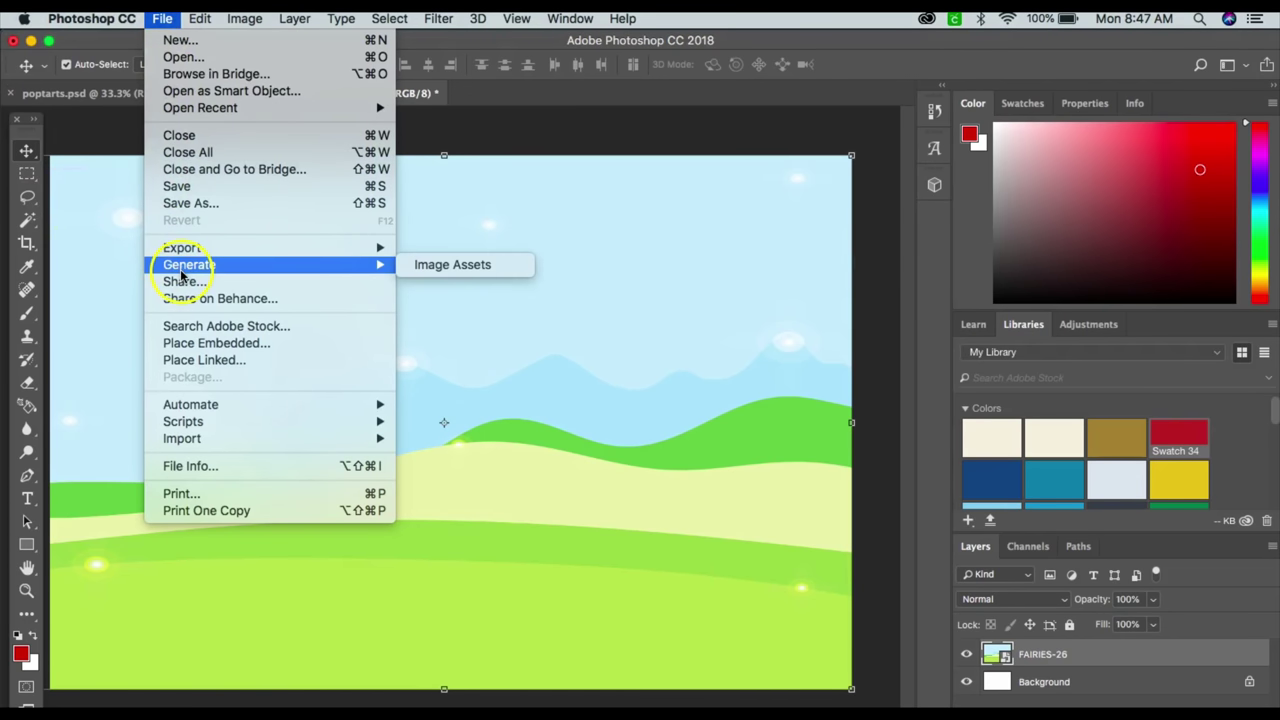
left_click(221, 346)
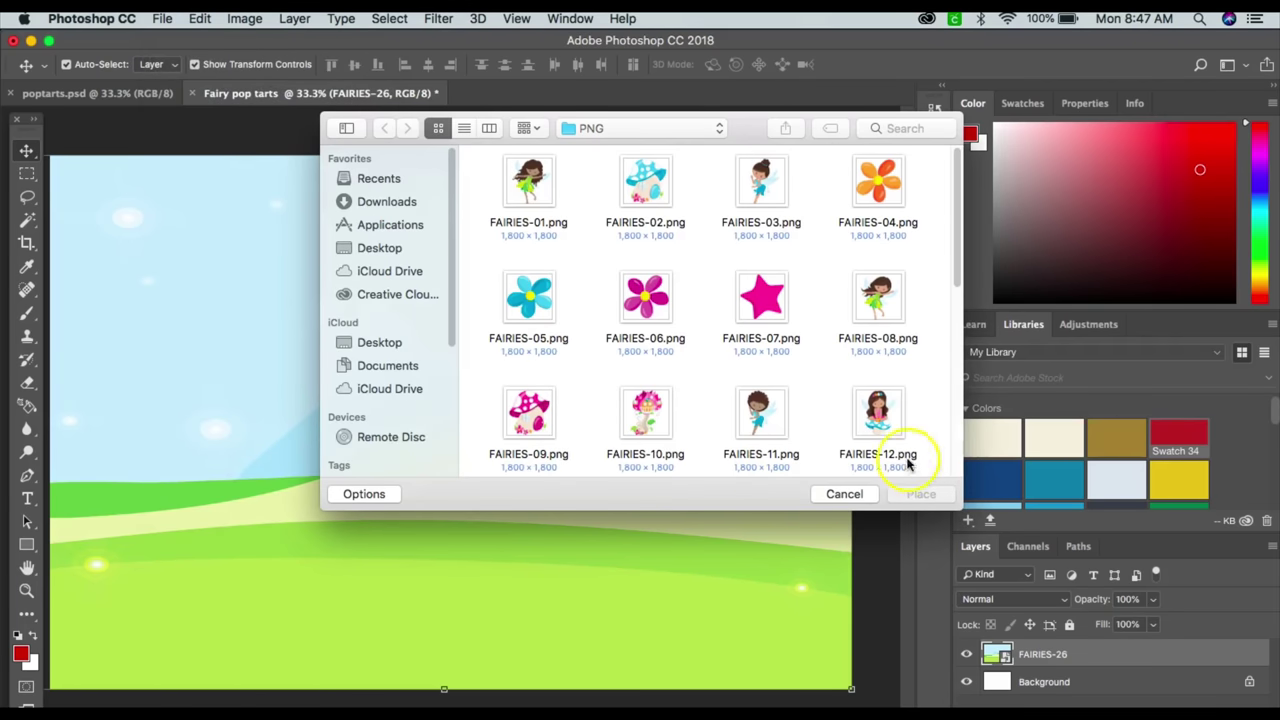
left_click(643, 402)
left_click(921, 494)
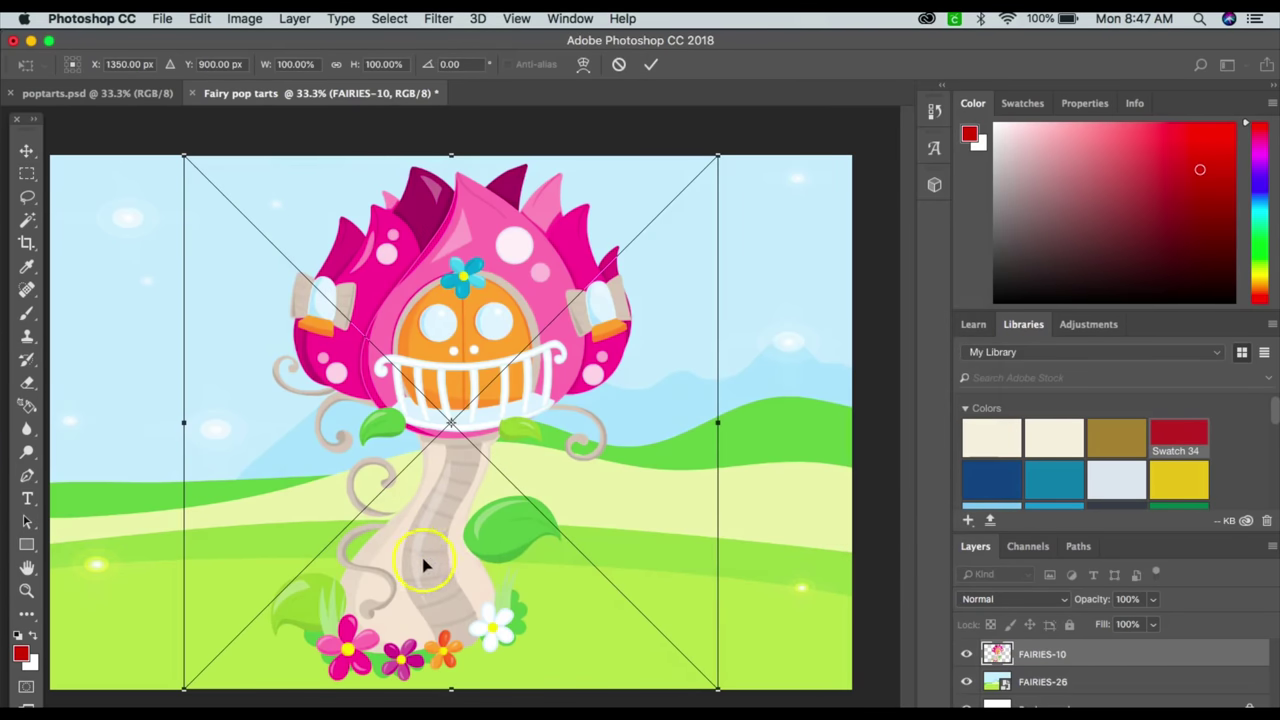
left_click_drag(436, 570, 474, 577)
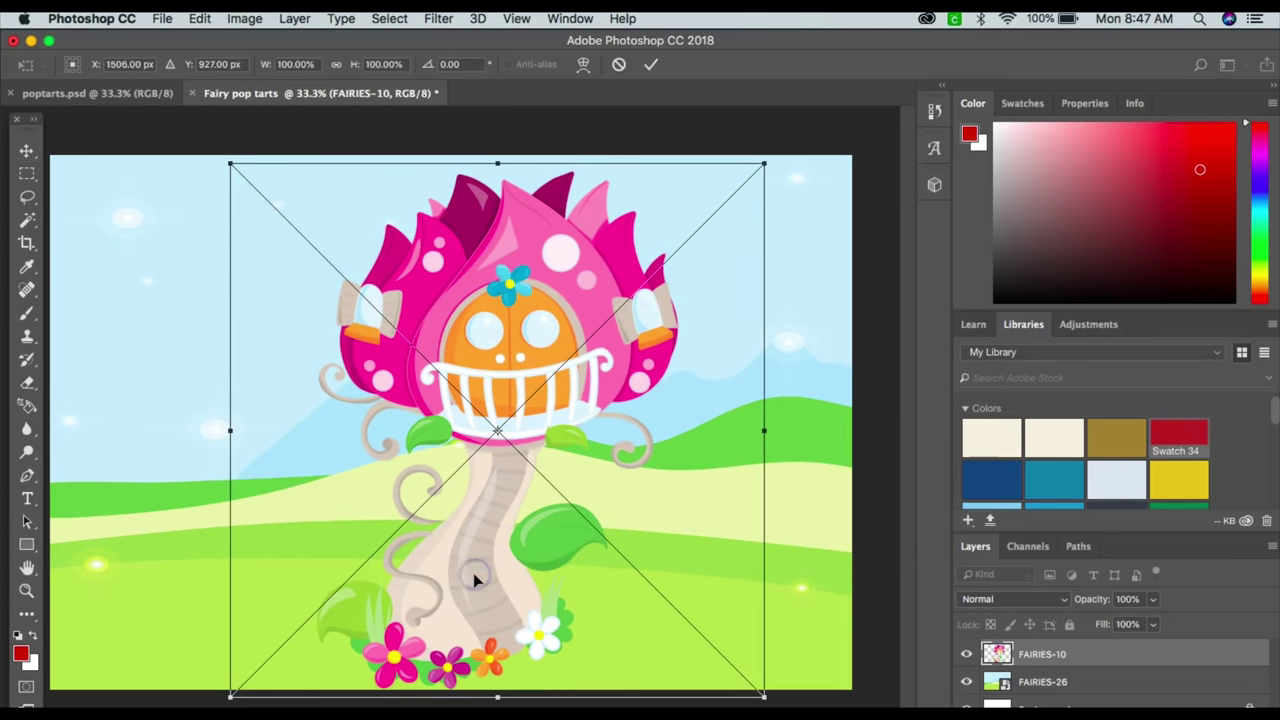
key("Return")
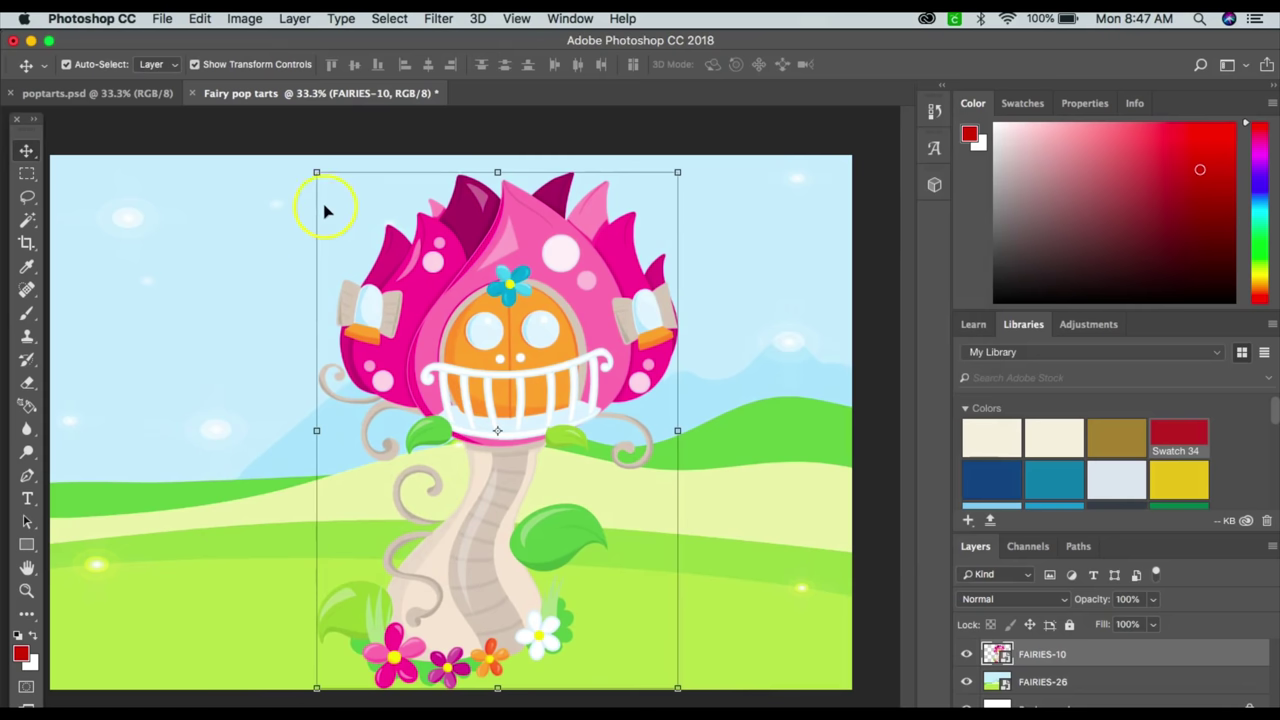
Scale the pink flower house to about 66% width and 80% height, place it low and slightly right of the canvas centre, and commit
mouse_move(320, 166)
left_mouse_down()
mouse_move(358, 240)
mouse_move(312, 157)
left_mouse_up()
left_click_drag(766, 156, 586, 261)
left_click_drag(483, 333, 552, 333)
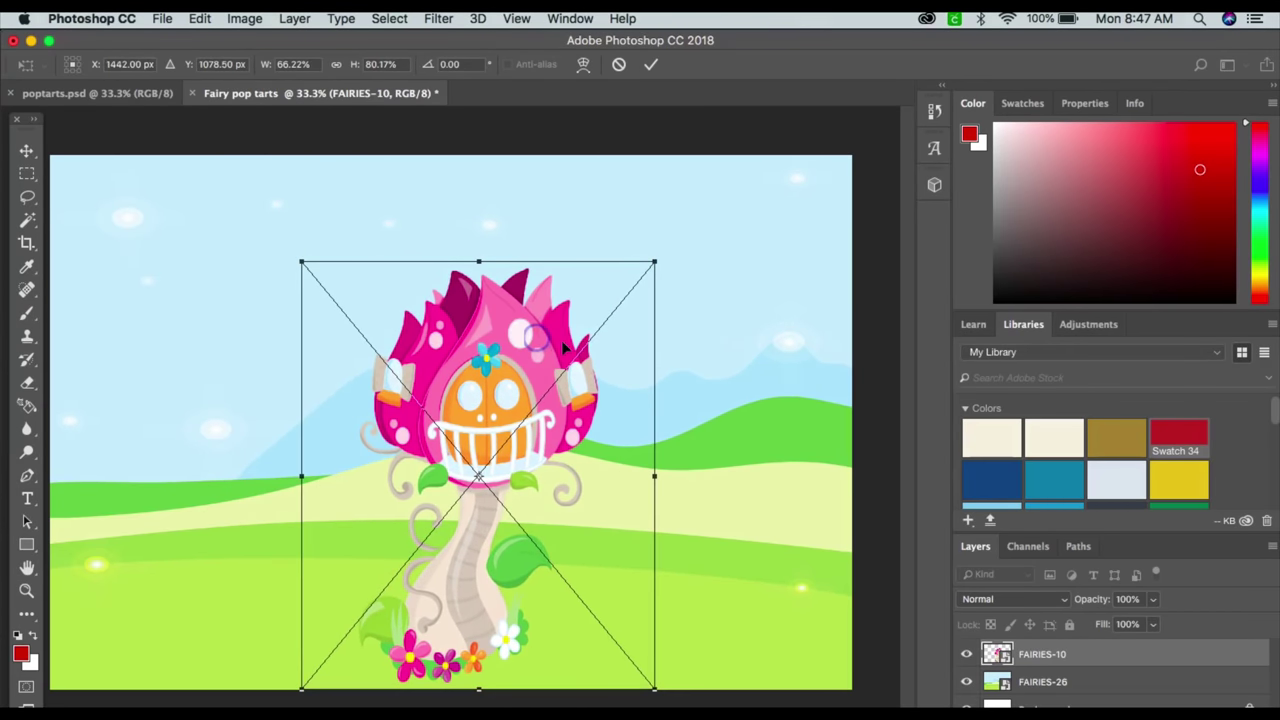
key("Return")
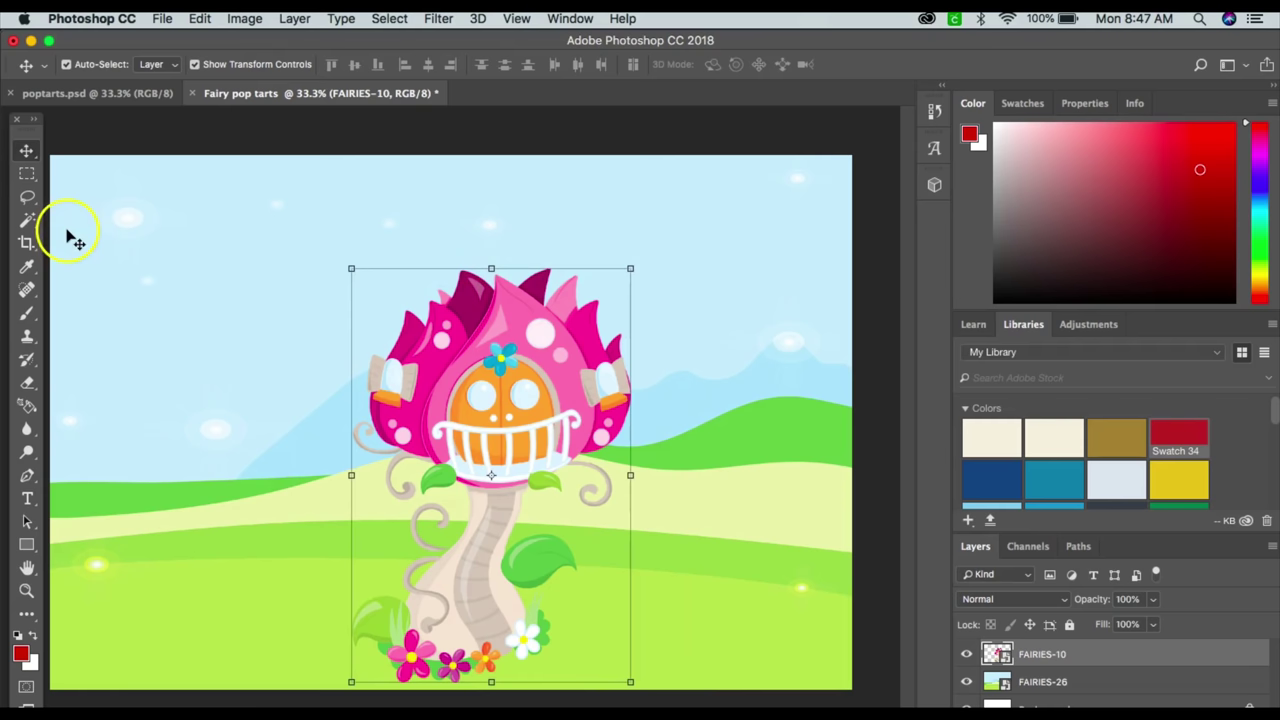
Select the bright pink left petal on the FAIRIES-10 layer with the Magic Wand and switch to the Brush tool
left_click(716, 371)
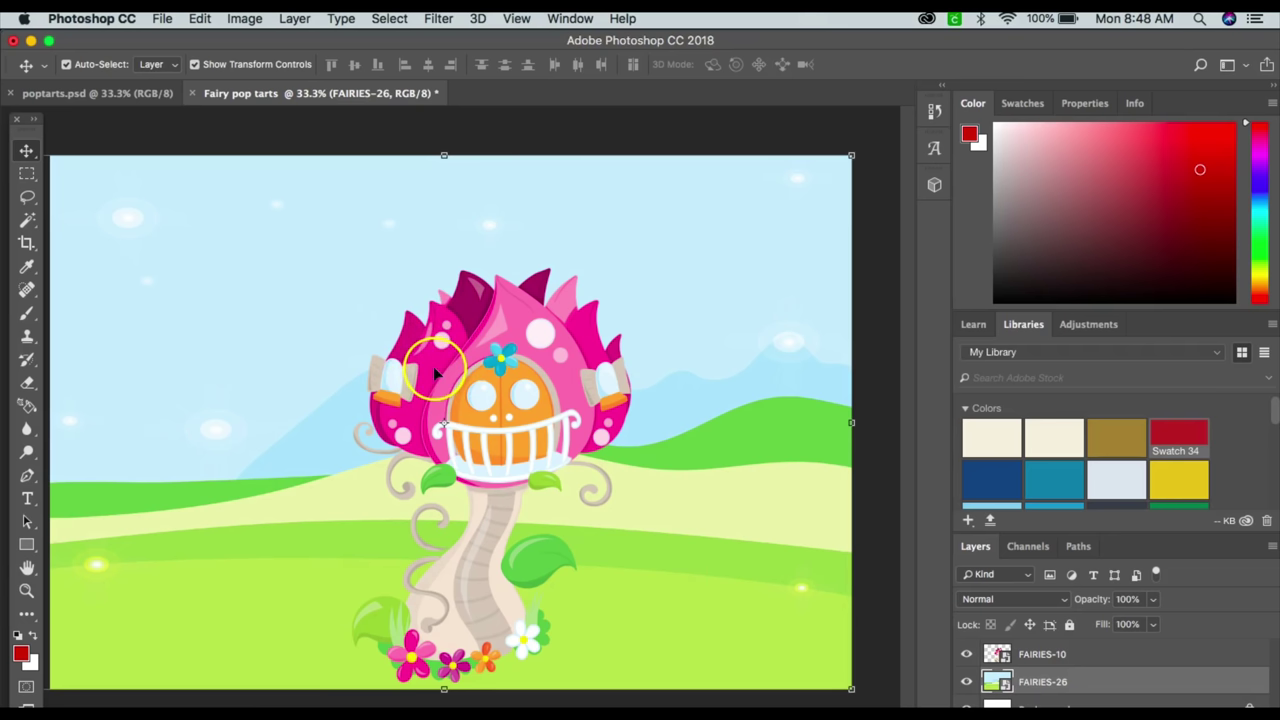
left_click(438, 325)
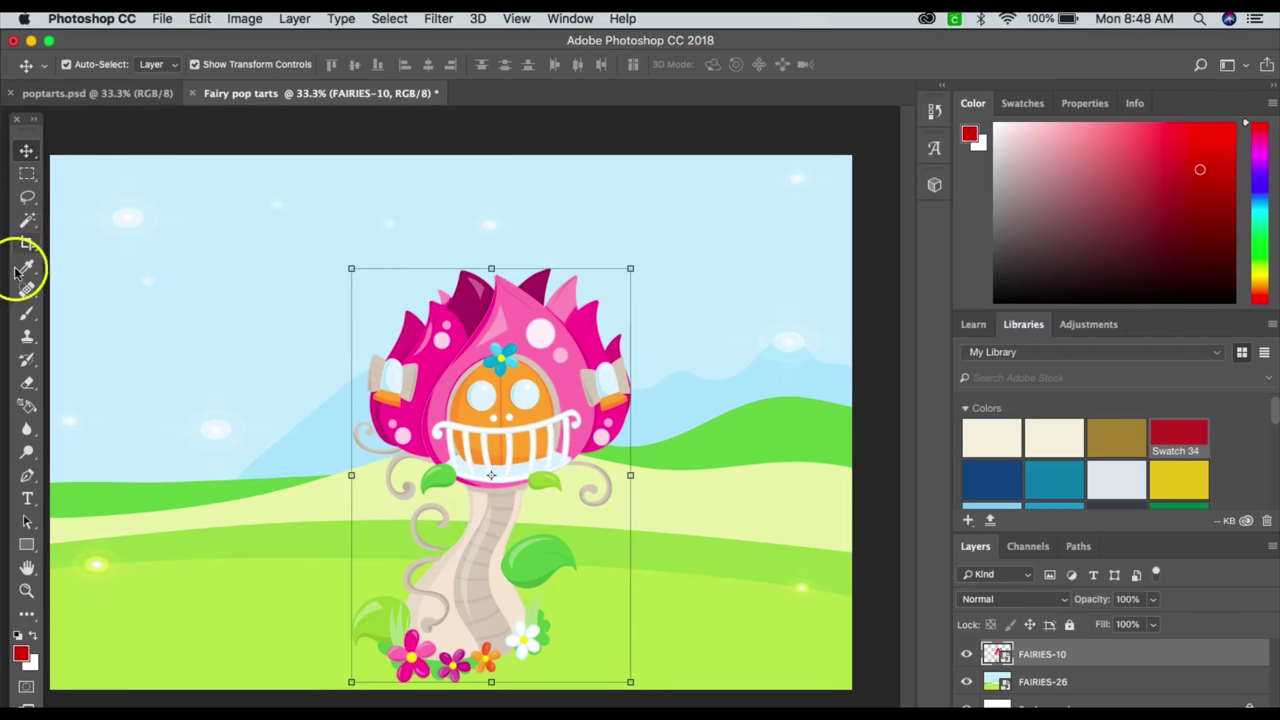
left_click(27, 219)
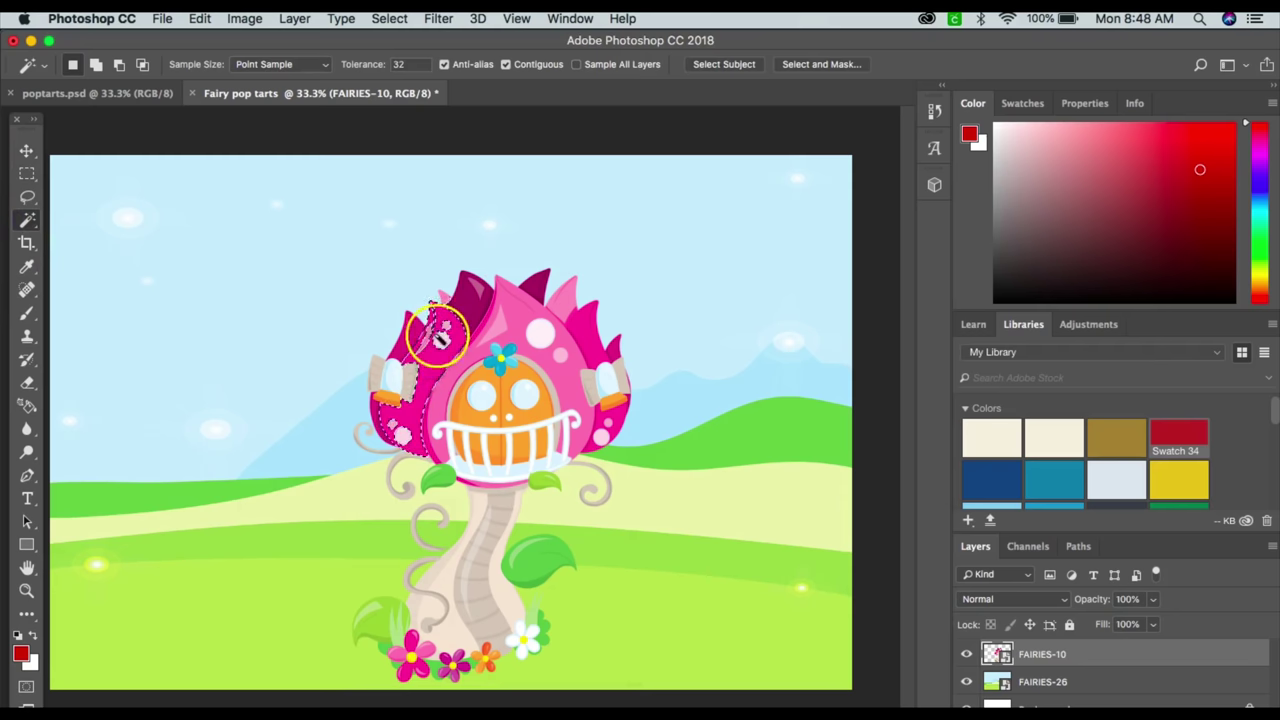
left_click(27, 314)
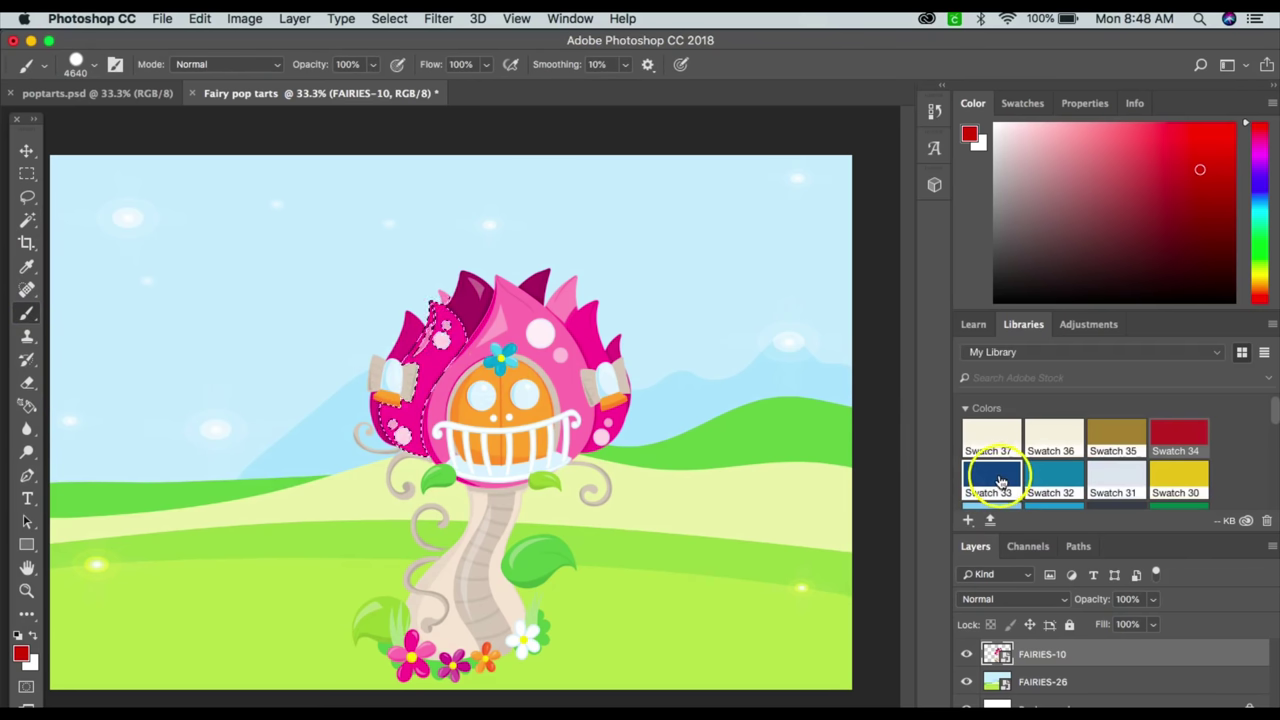
Sample the blue 00a3cf from the small flower above the door, add it to the library swatches, and close the colour picker
left_click(20, 655)
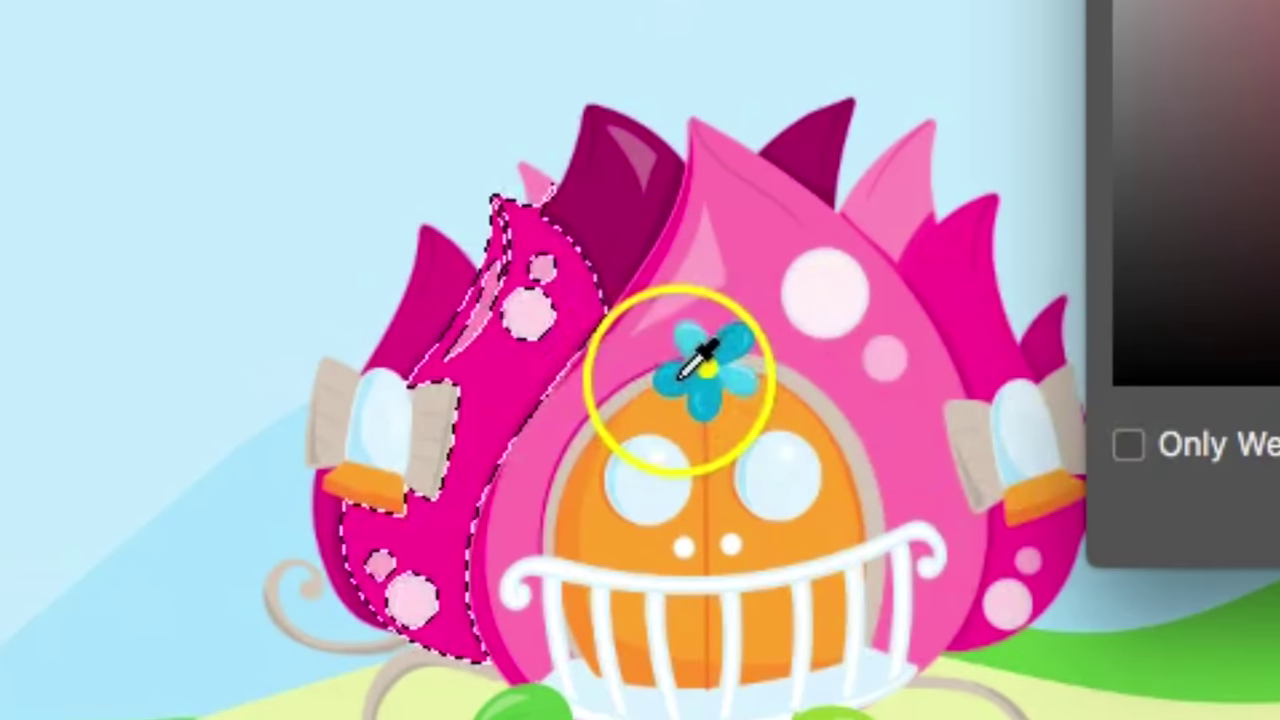
left_click(684, 374)
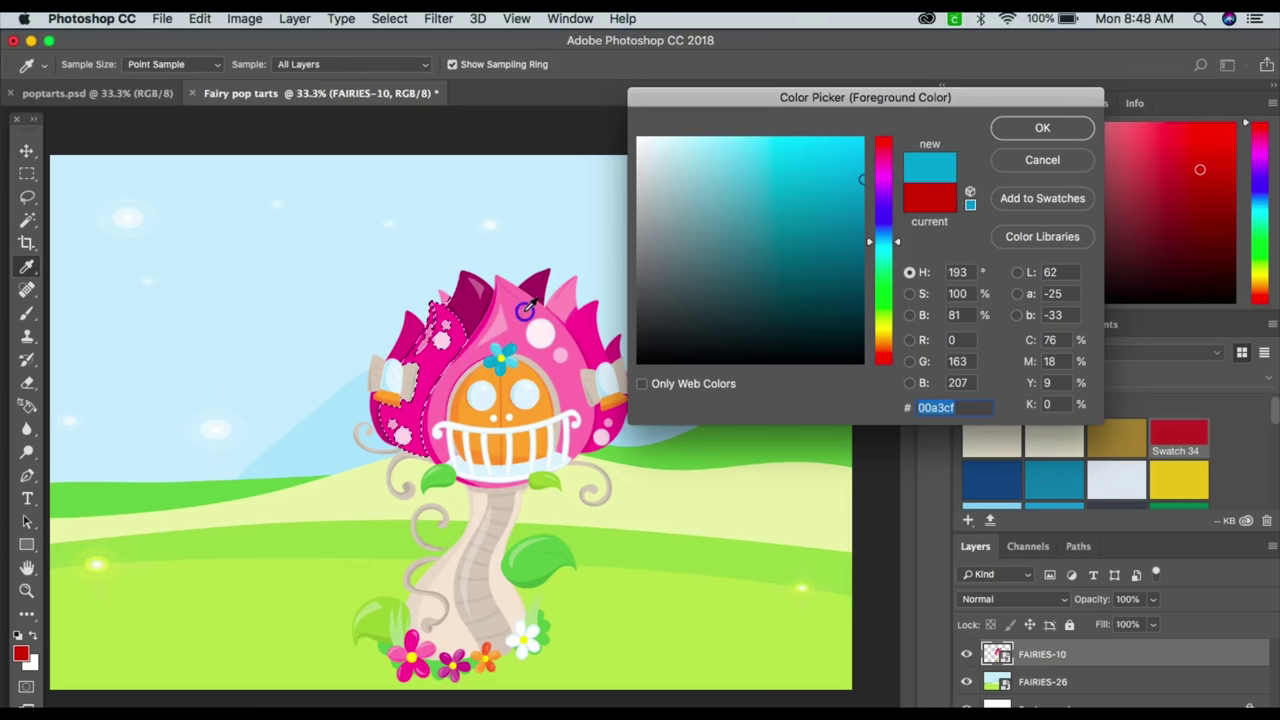
left_click(523, 309)
left_click(497, 328)
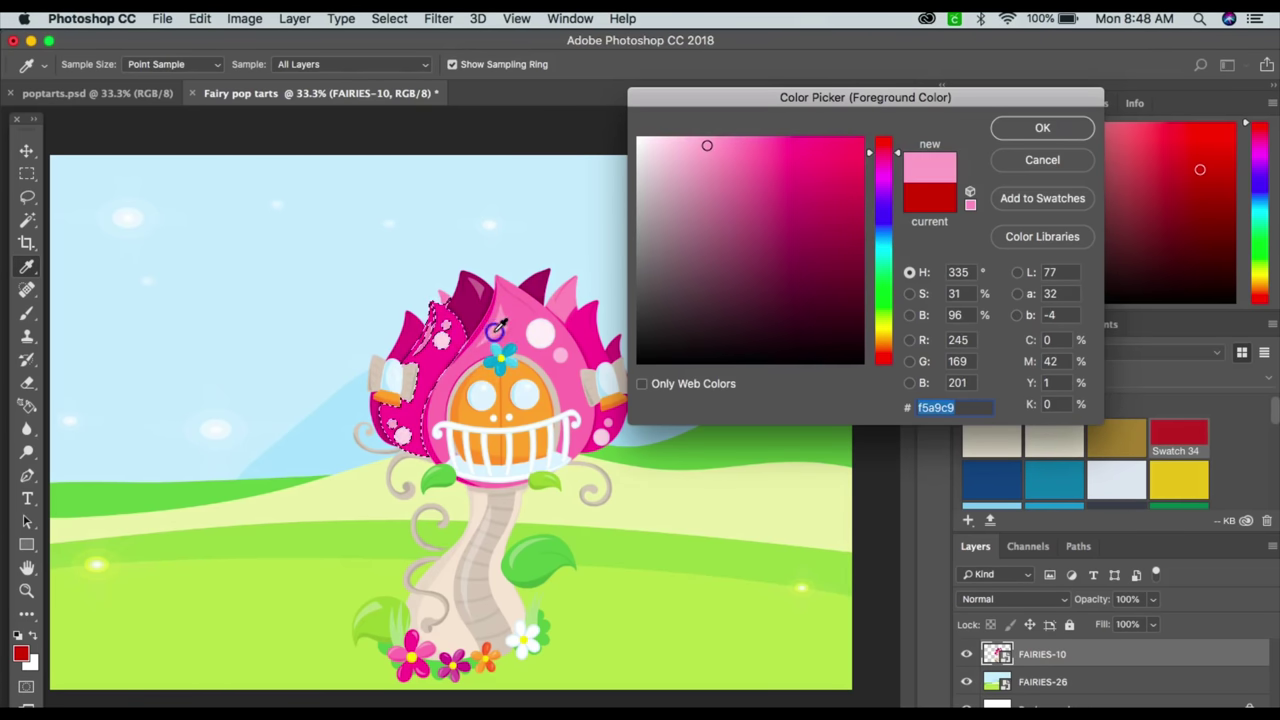
left_click(268, 292)
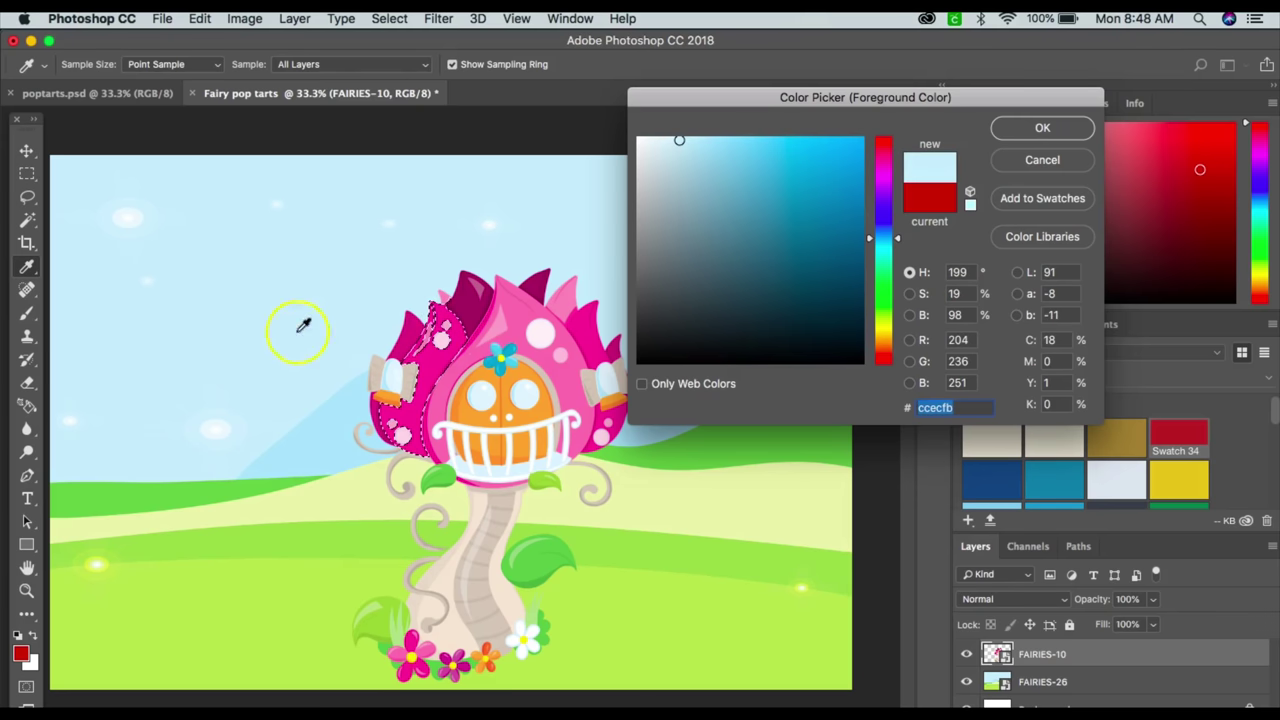
left_click(307, 563)
left_click(306, 548)
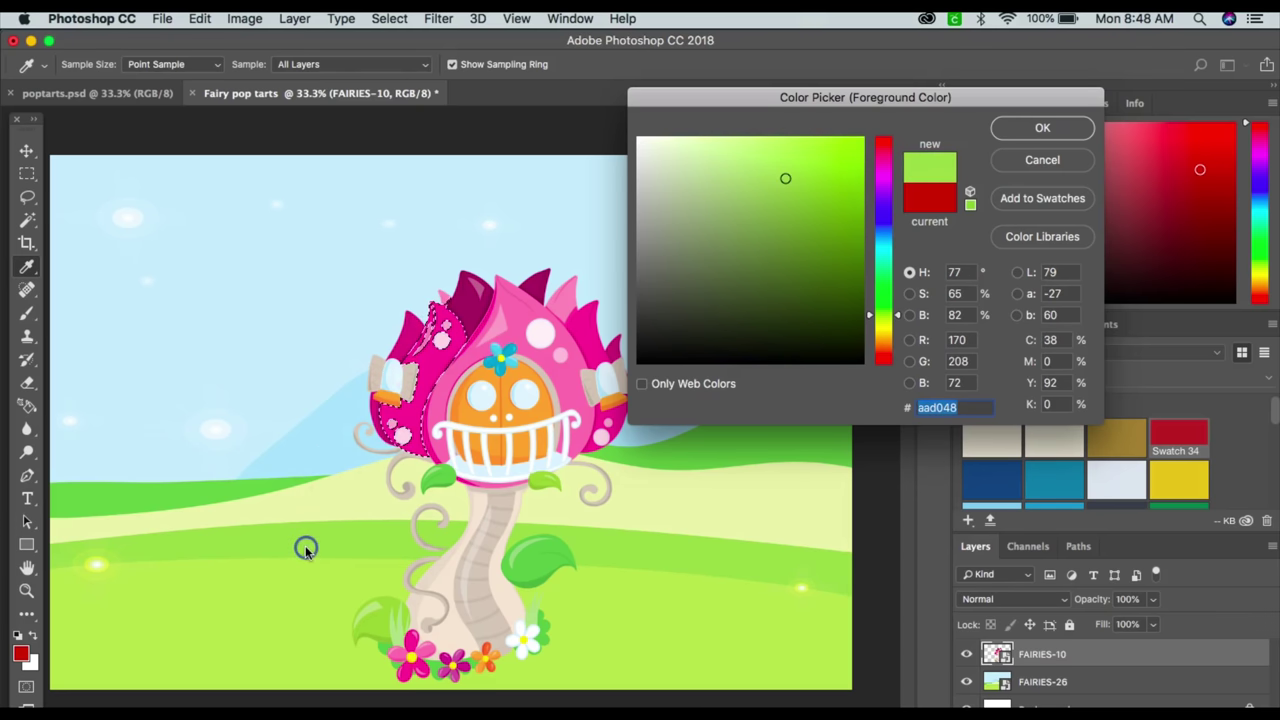
left_click_drag(301, 503, 295, 511)
left_click_drag(240, 480, 223, 490)
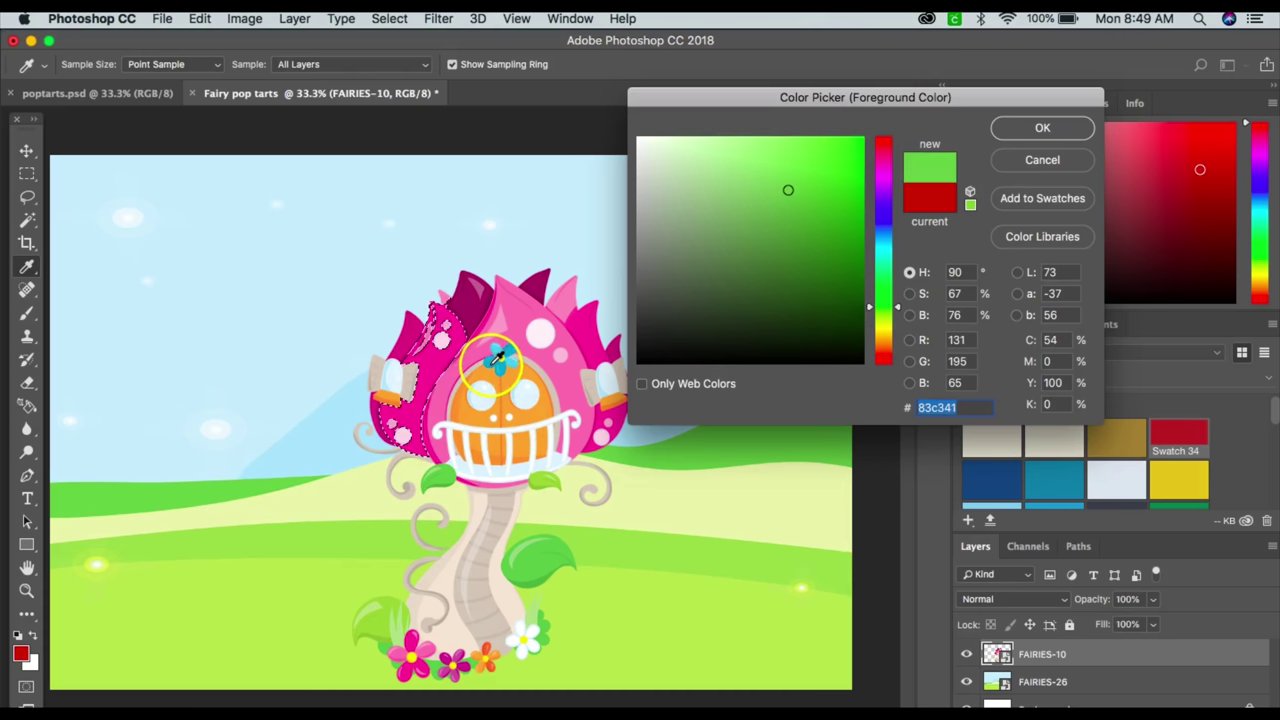
left_click_drag(491, 364, 490, 364)
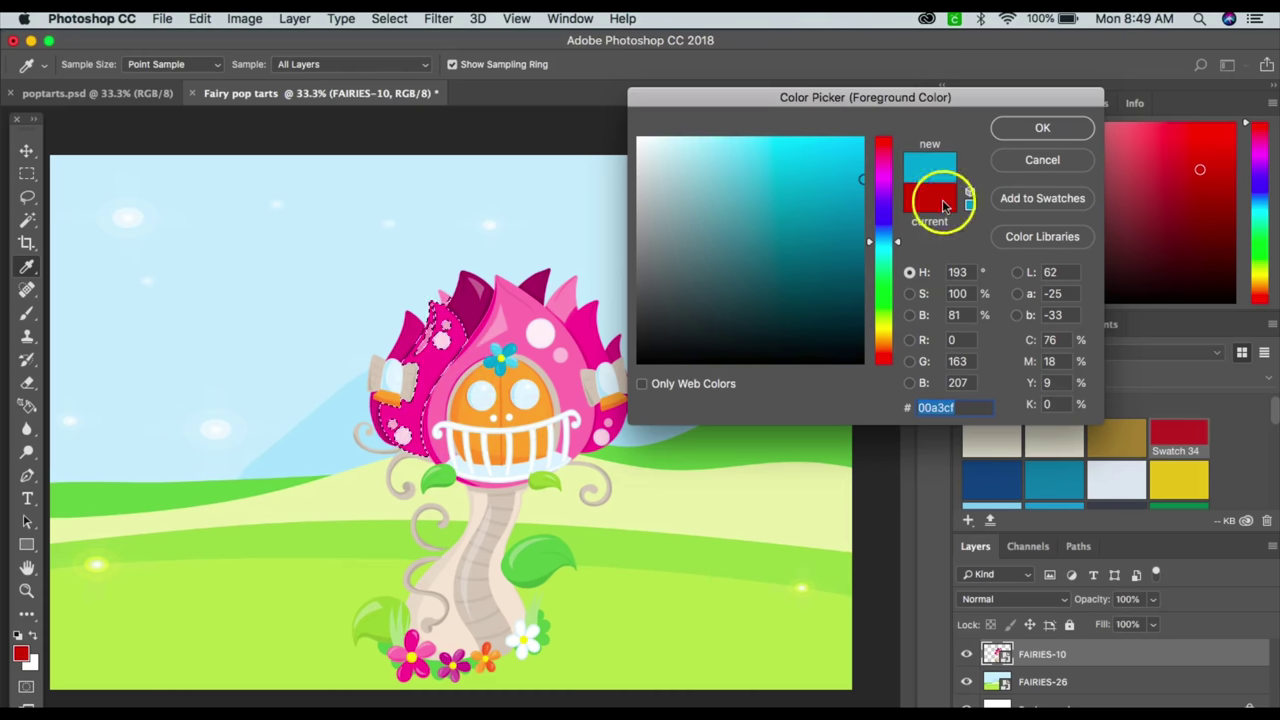
left_click(1079, 199)
left_click(843, 354)
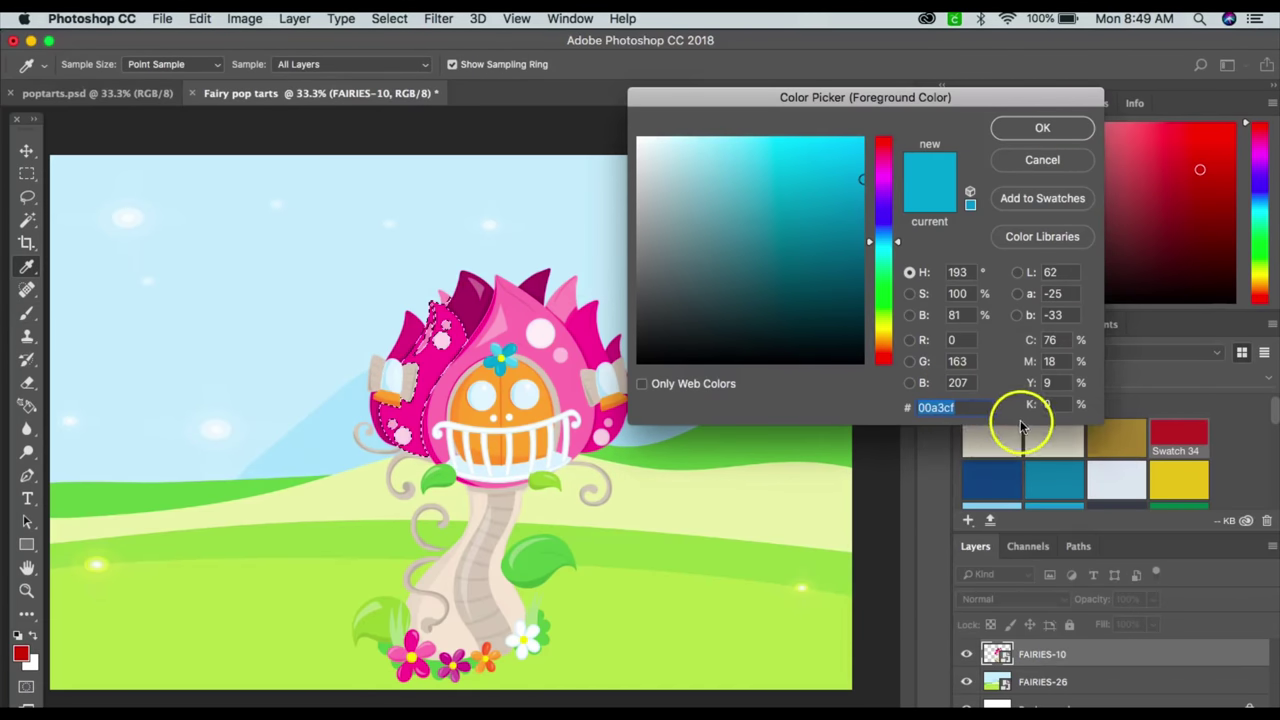
left_click(1050, 161)
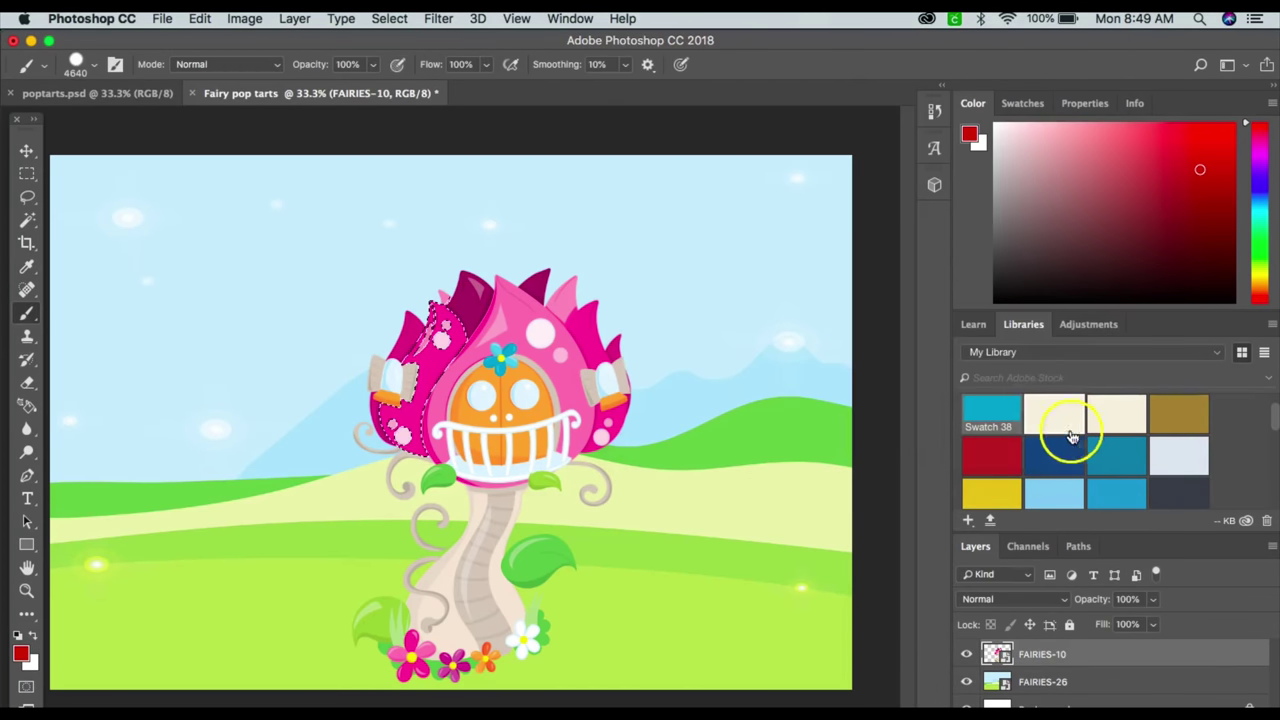
Rasterize the flower house layer and paint the selected left petal with the red foreground colour
scroll(1030, 430, "up", 1)
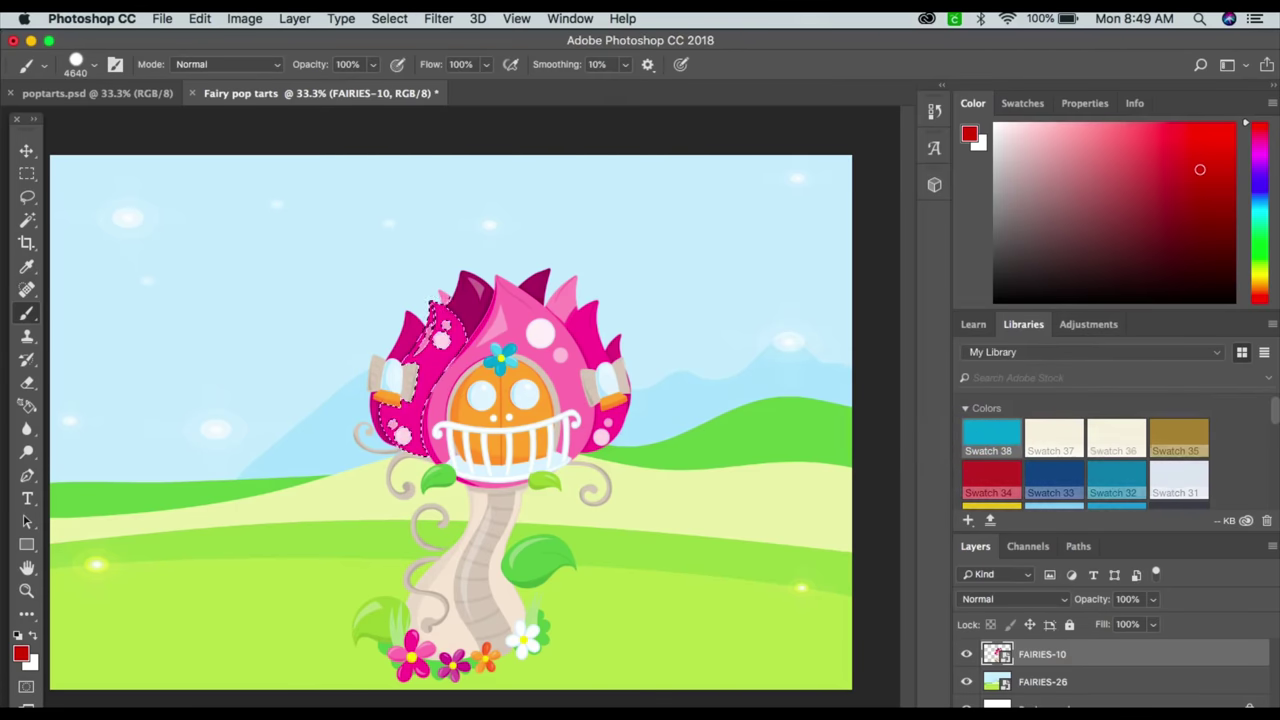
left_click(383, 358)
left_click(780, 285)
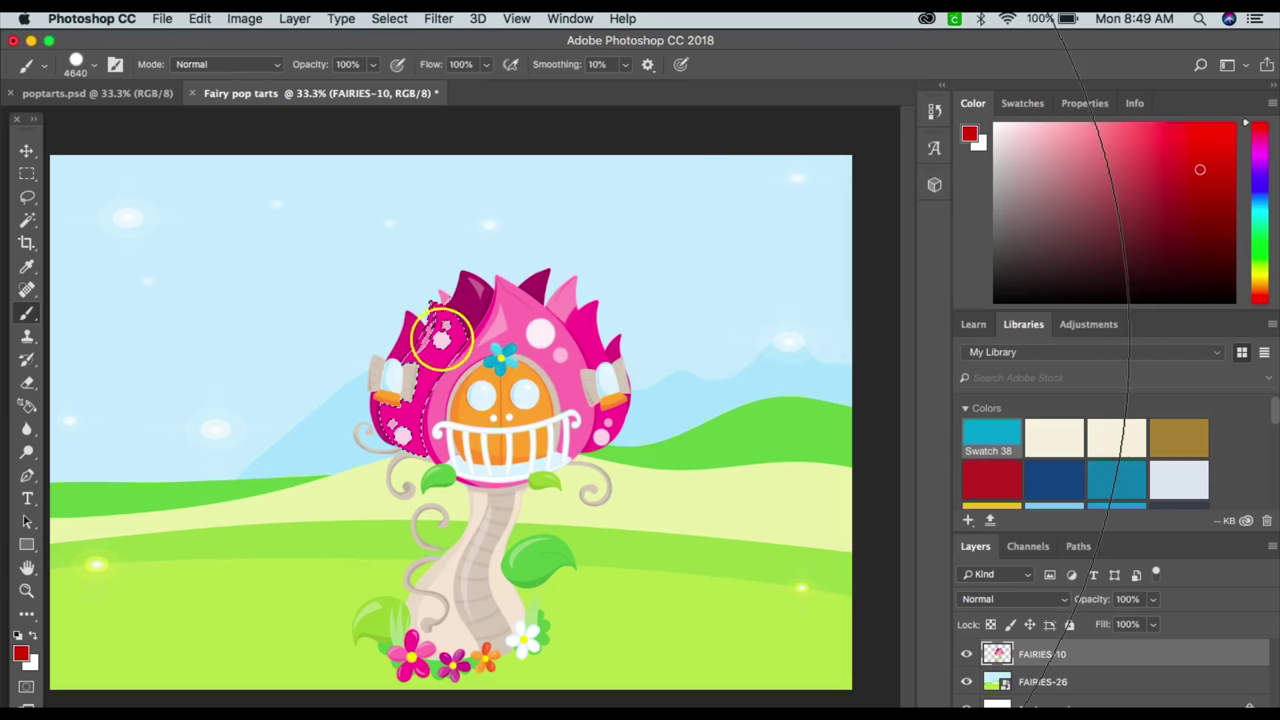
left_click(22, 108)
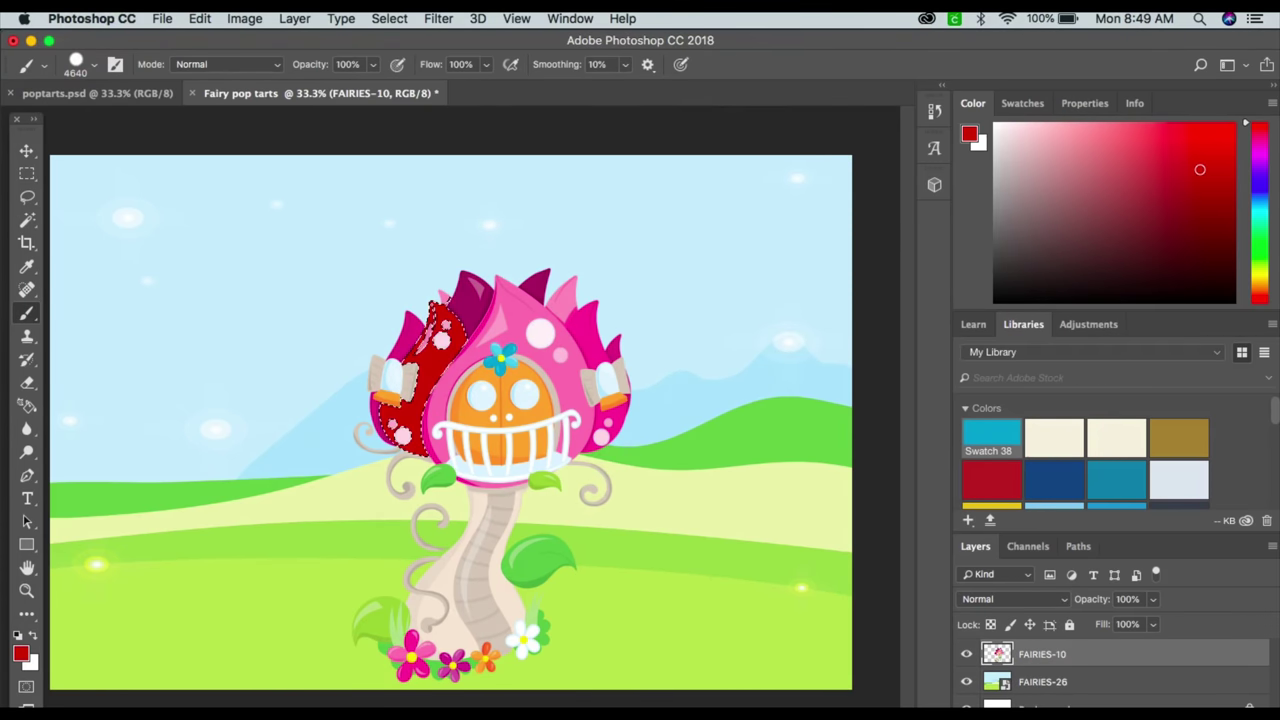
Rasterize all layers of the document
left_click(295, 19)
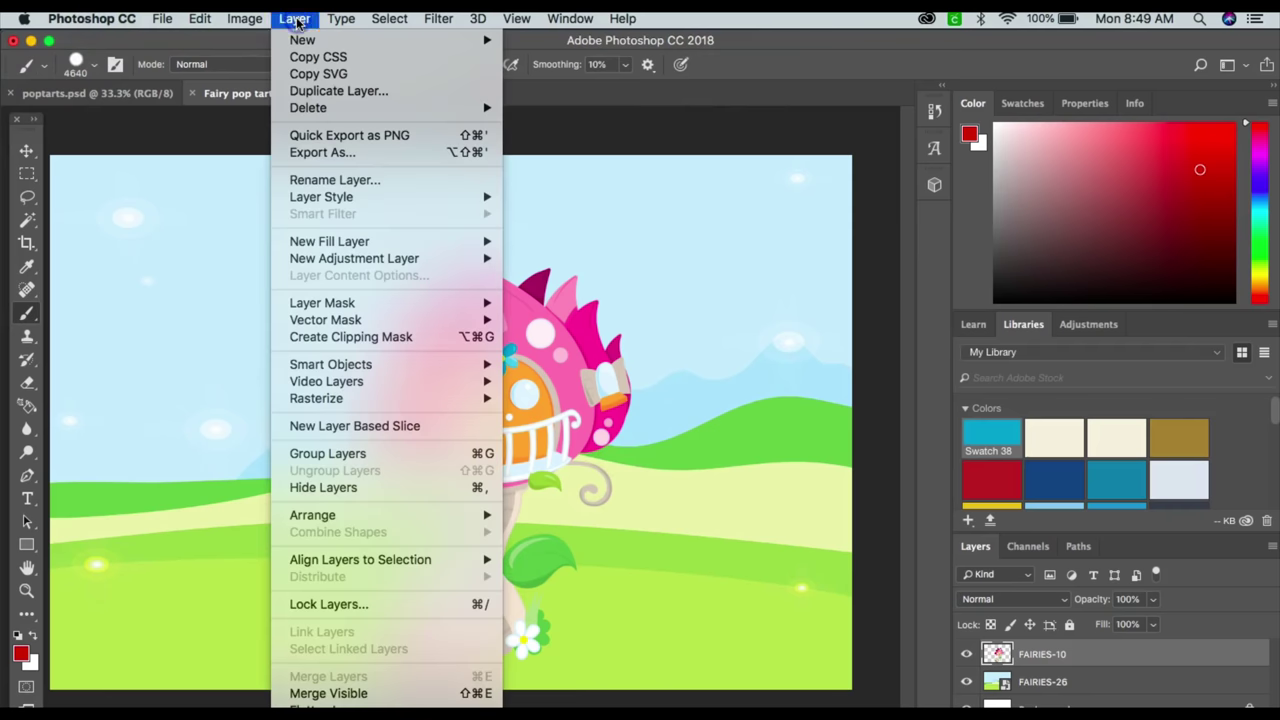
mouse_move(330, 400)
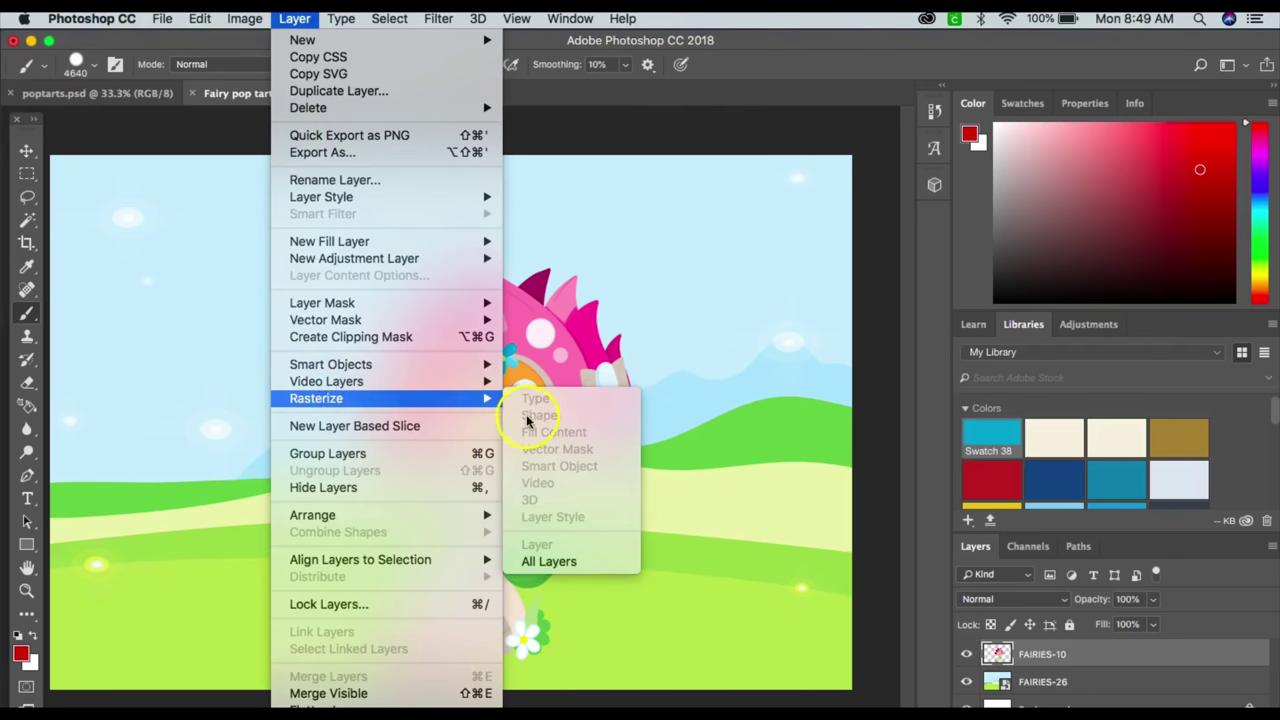
left_click(549, 561)
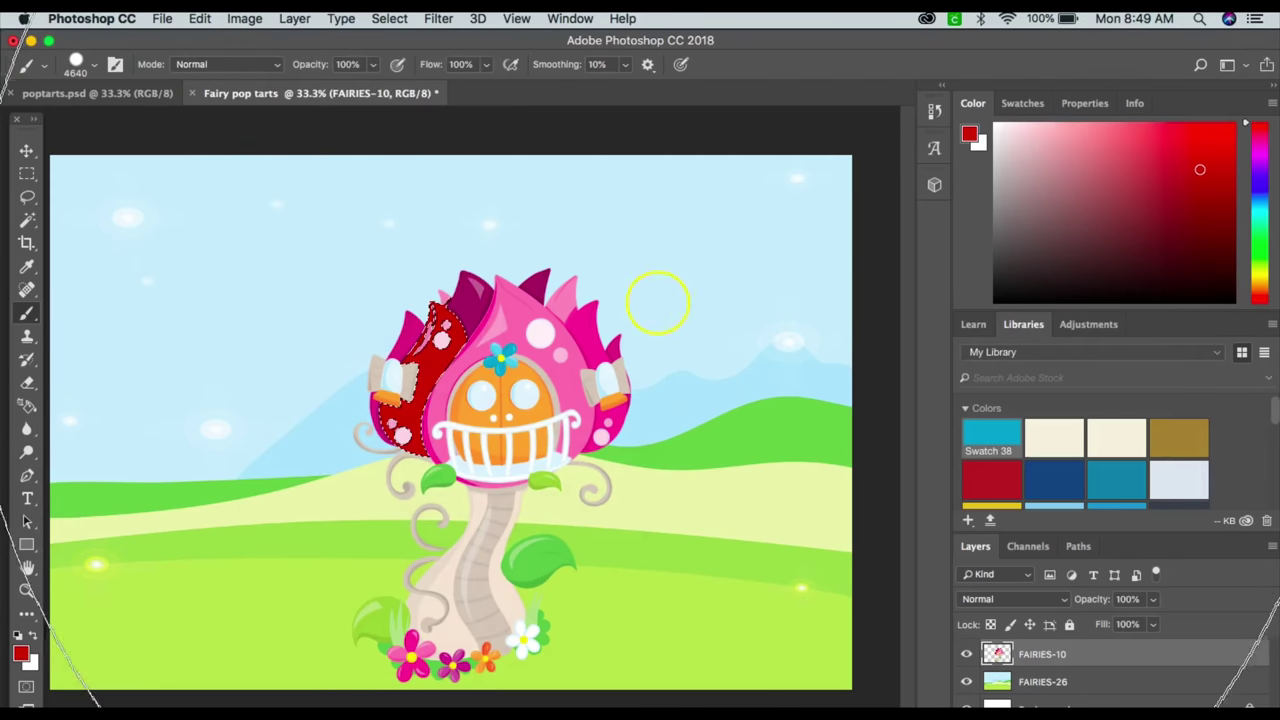
Recolour the flower house's selected left petal, the matching right petal and the large white dot with the saved blue swatch
left_click(992, 434)
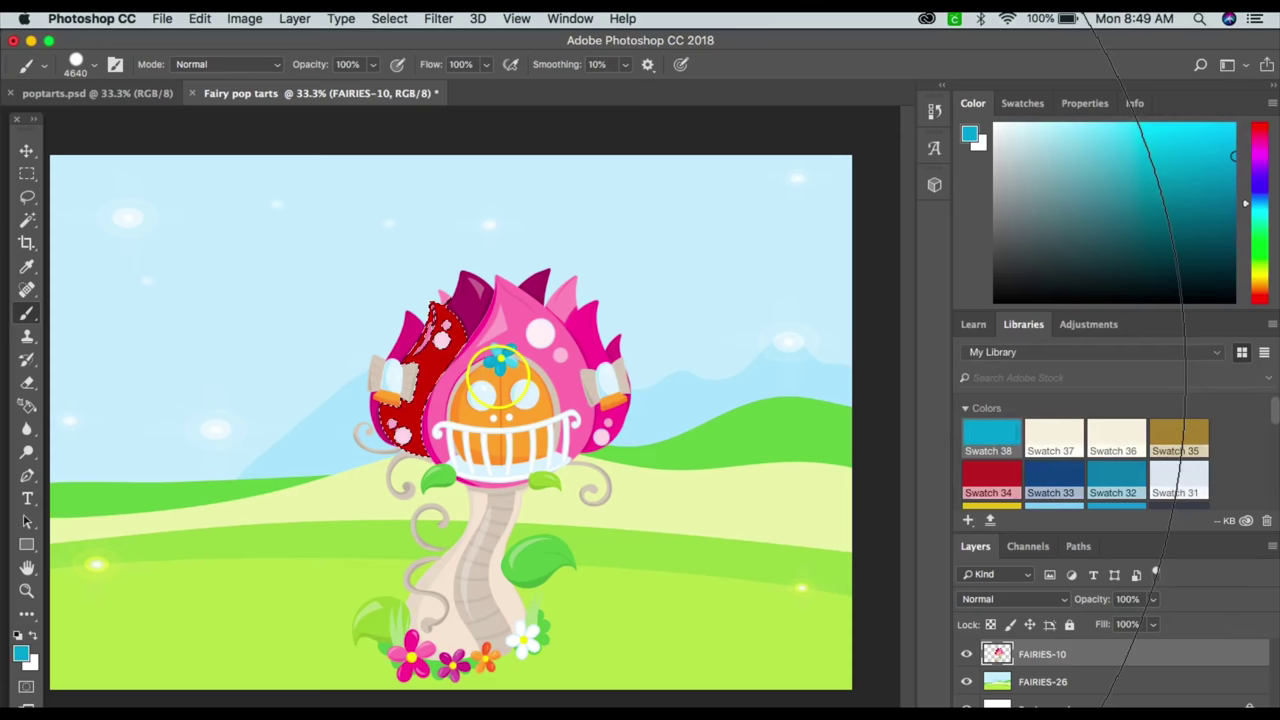
key("alt+BackSpace")
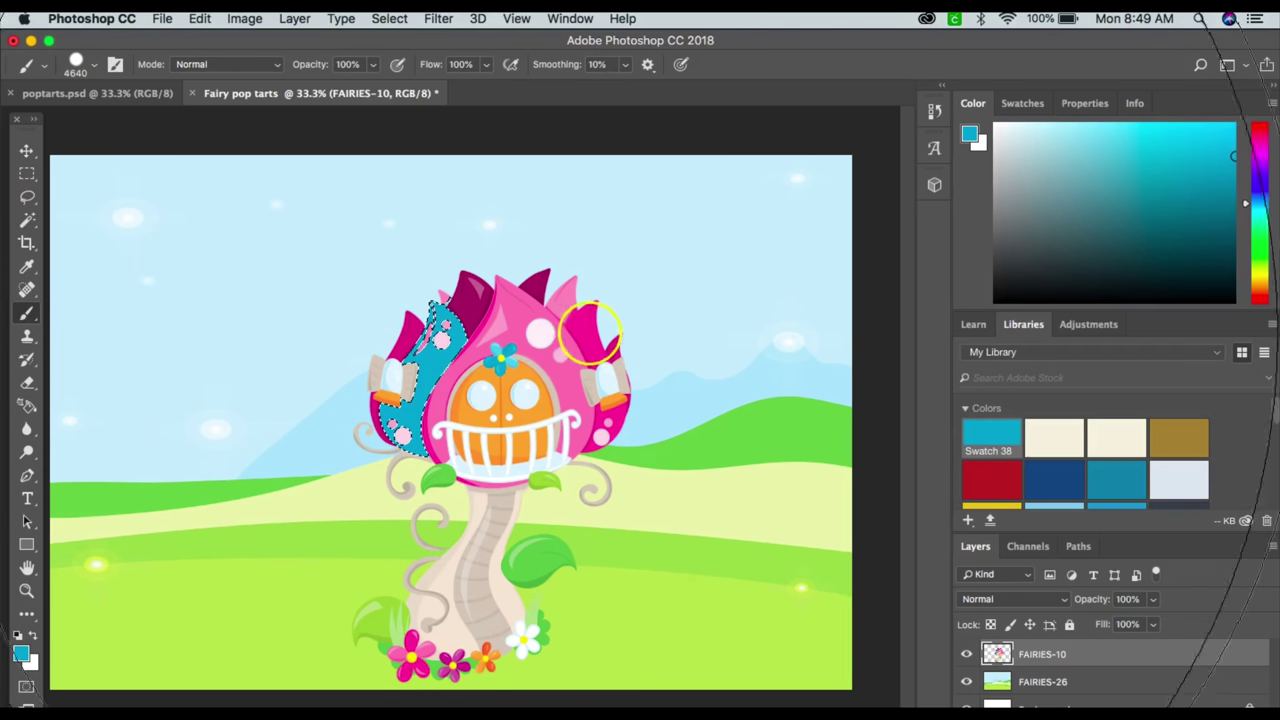
left_click(27, 218)
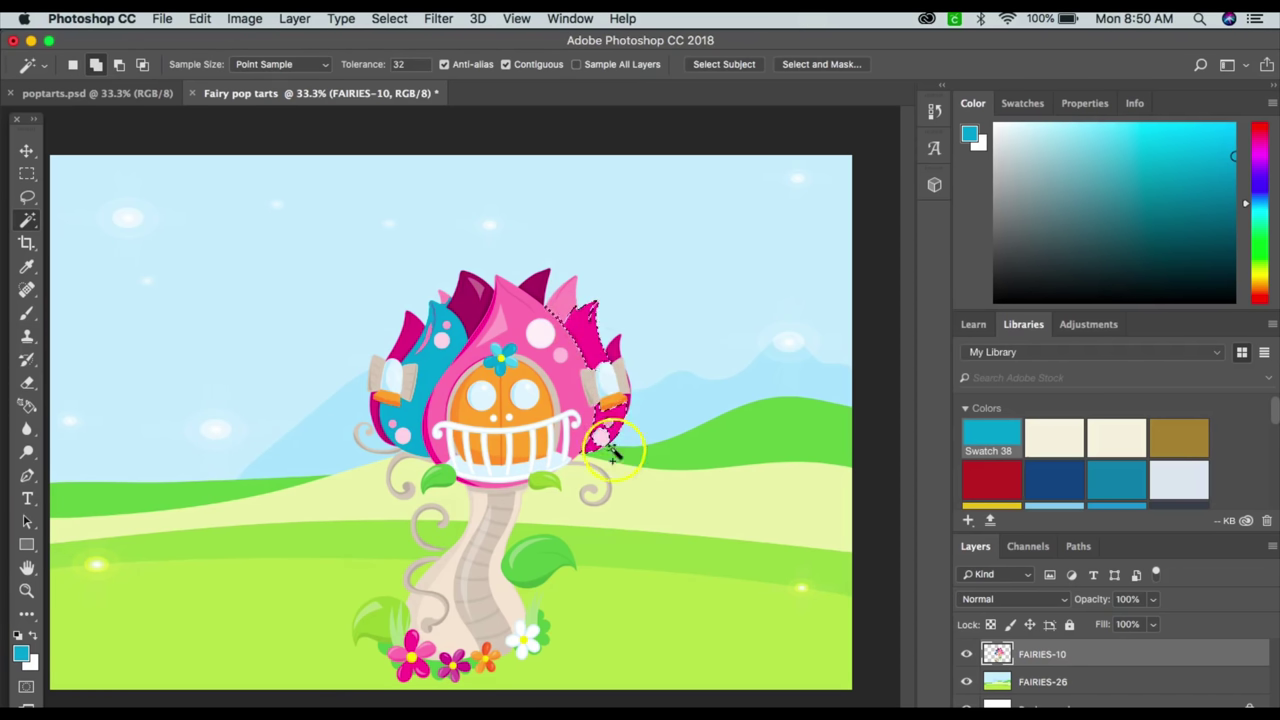
left_click(30, 316)
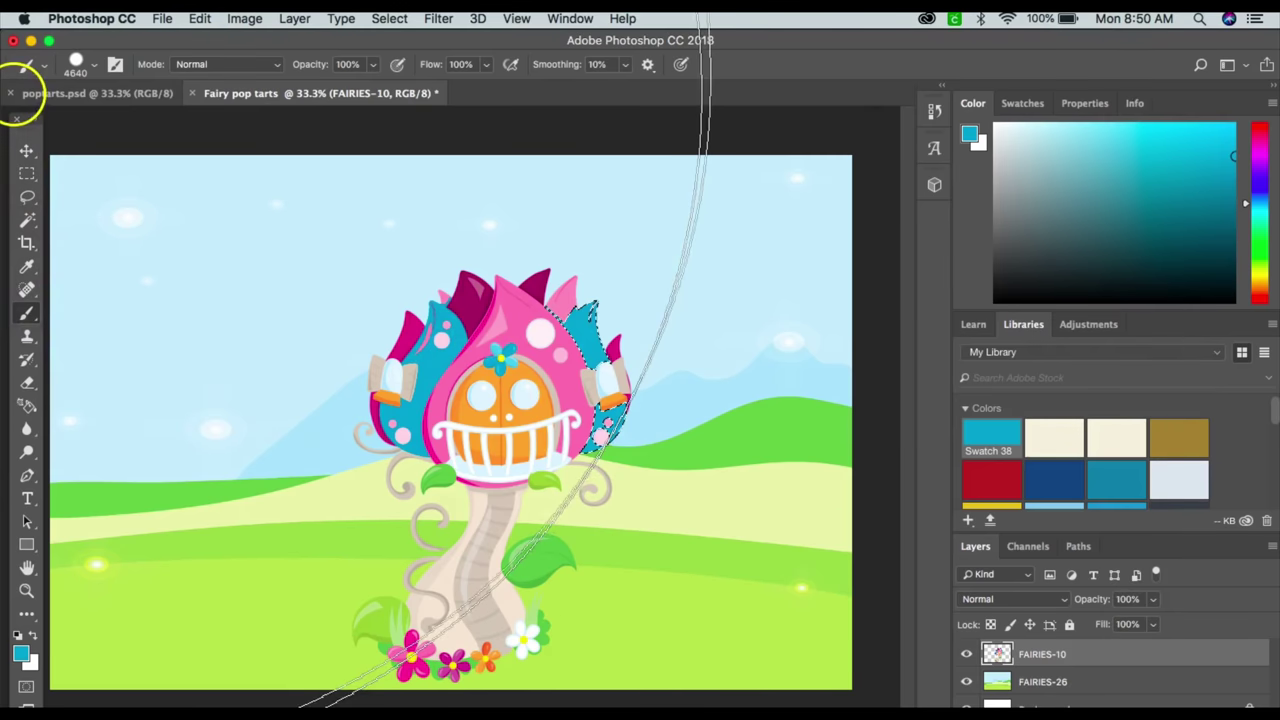
left_click(27, 219)
left_click(592, 342)
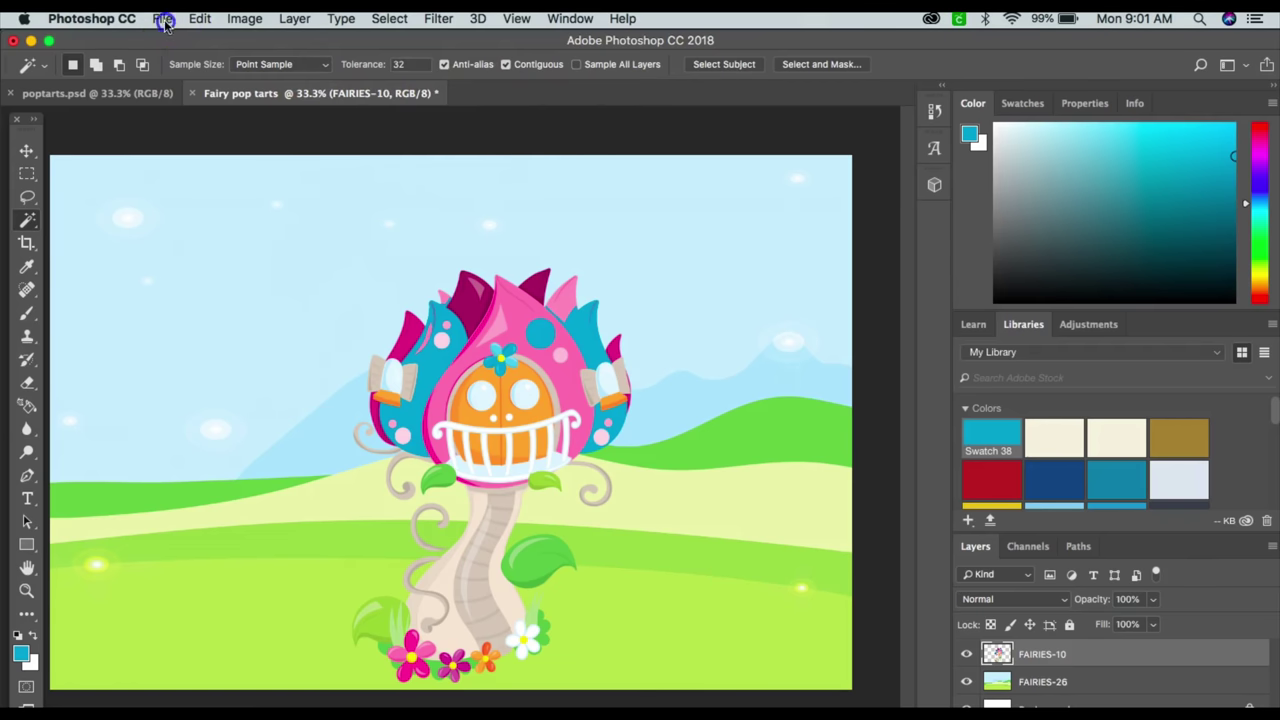
Create a new blank document of 11 × 8.5 inches at 300 ppi in landscape orientation
left_click(163, 19)
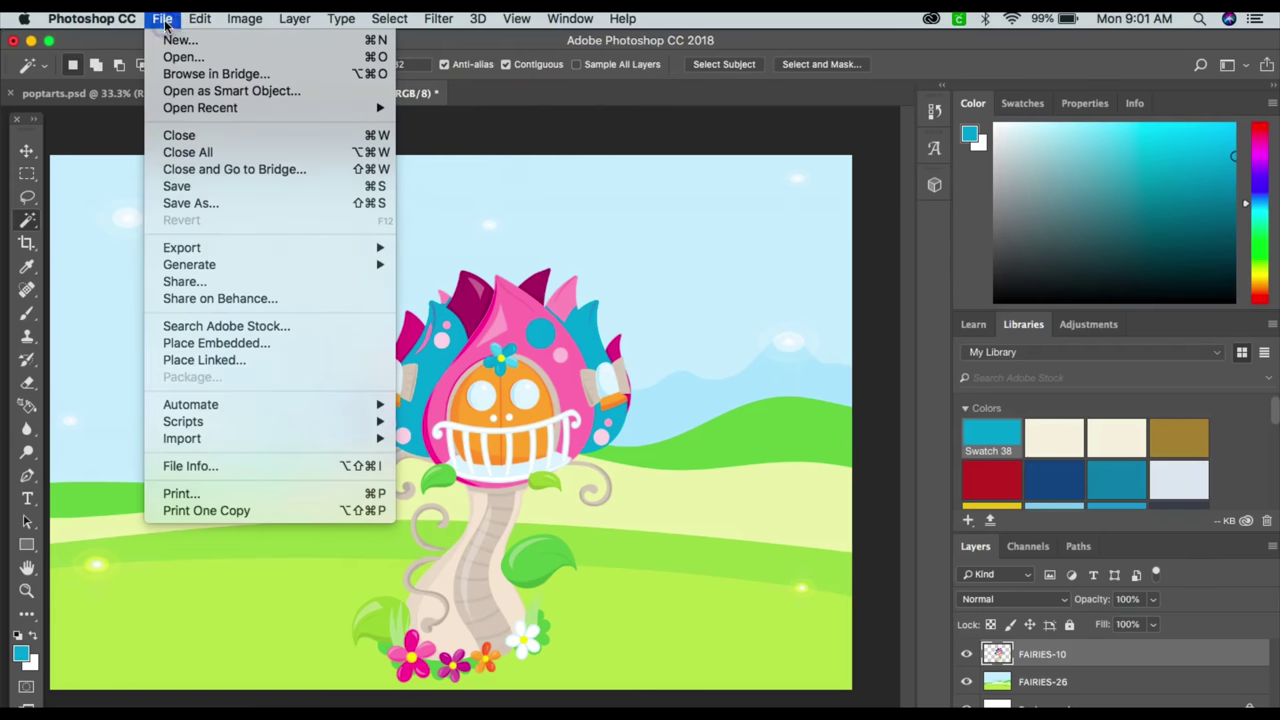
mouse_move(224, 446)
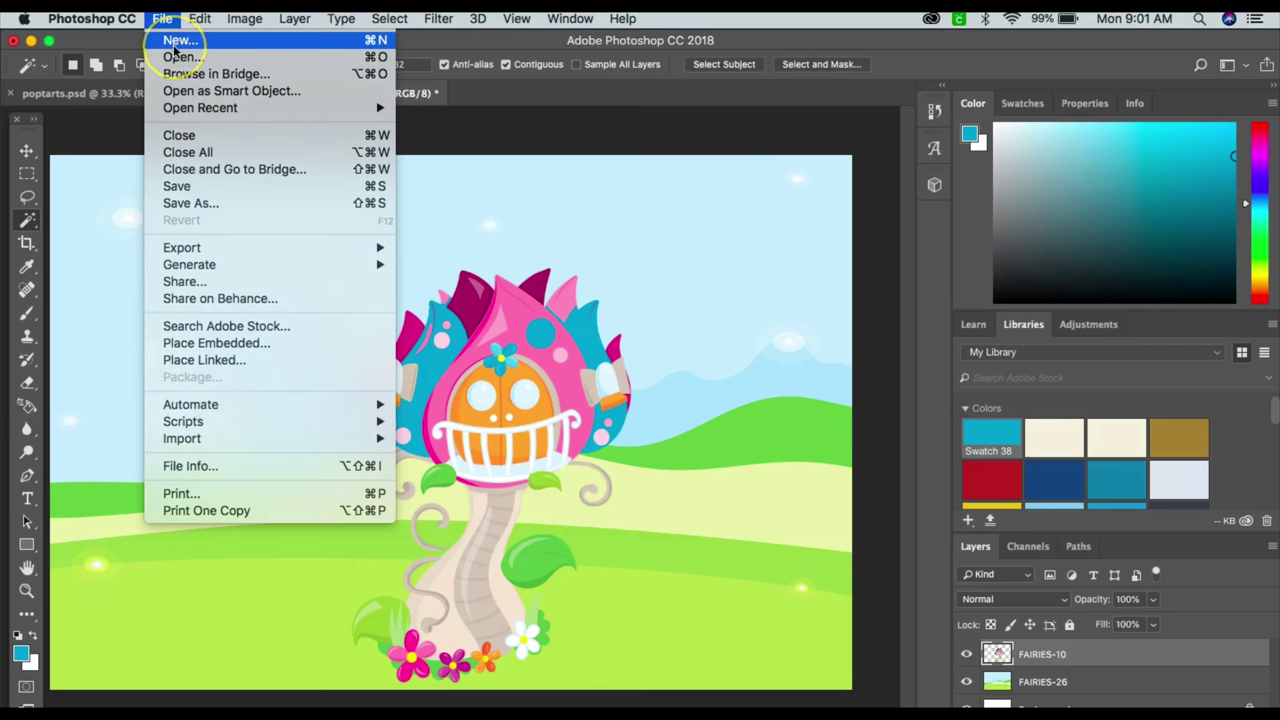
left_click(175, 44)
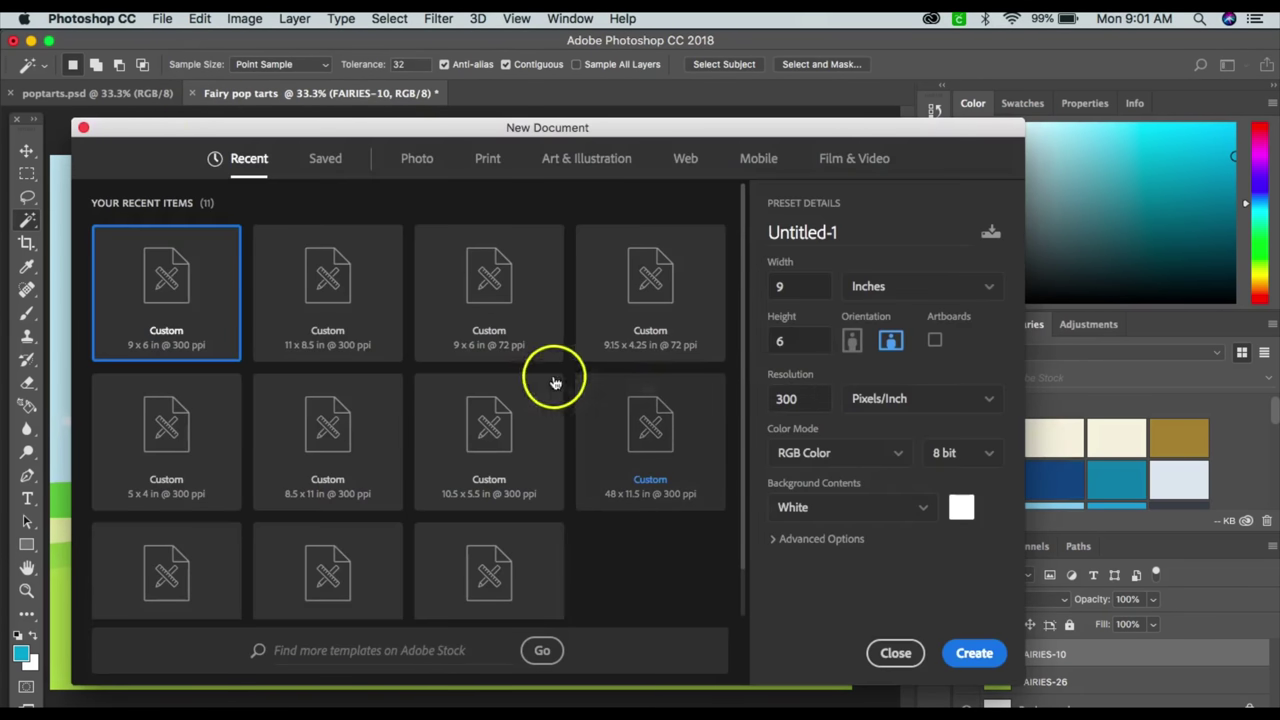
left_click(372, 270)
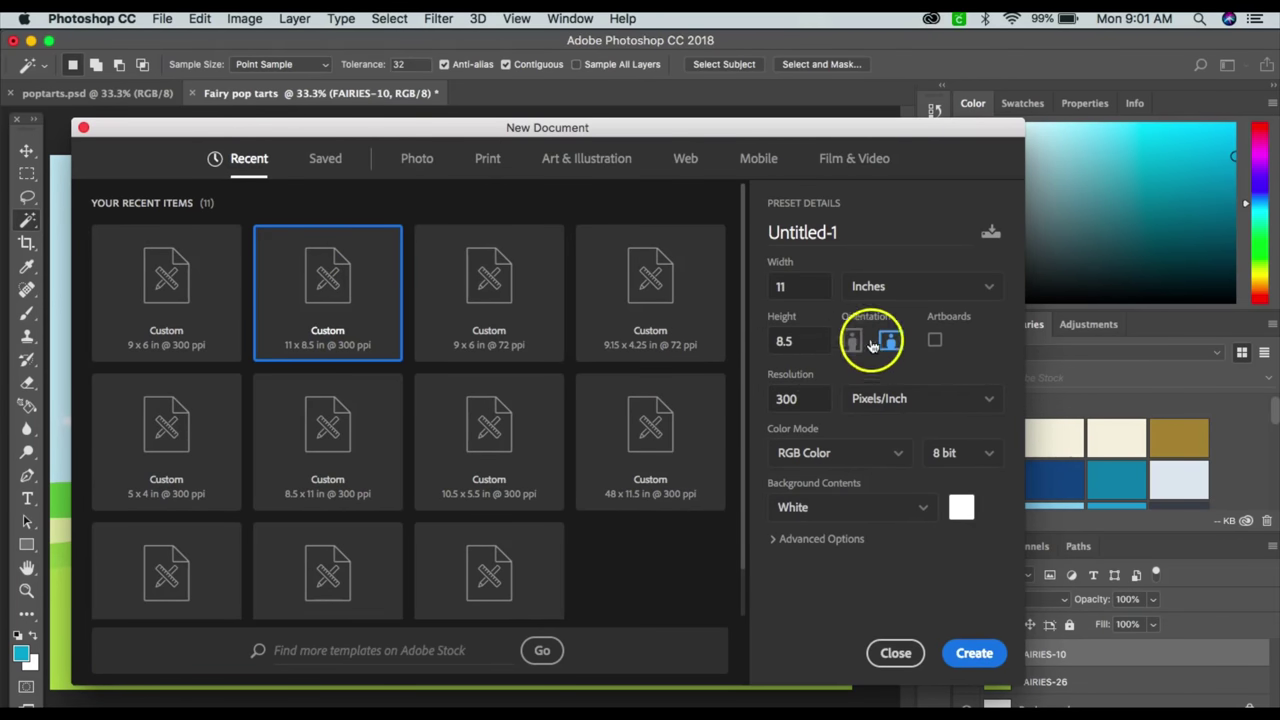
left_click(974, 652)
Place the pink and orange striped background PS780-03.jpg into the new document as an embedded object
left_click(162, 18)
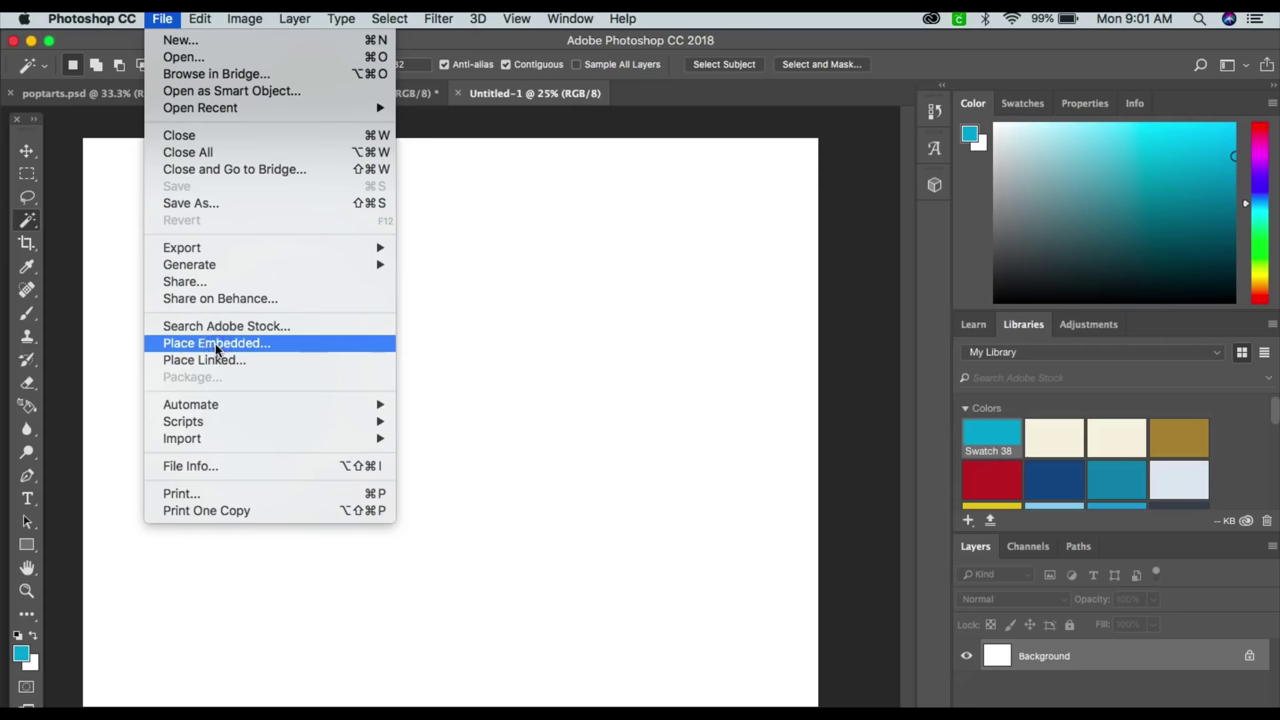
left_click(216, 343)
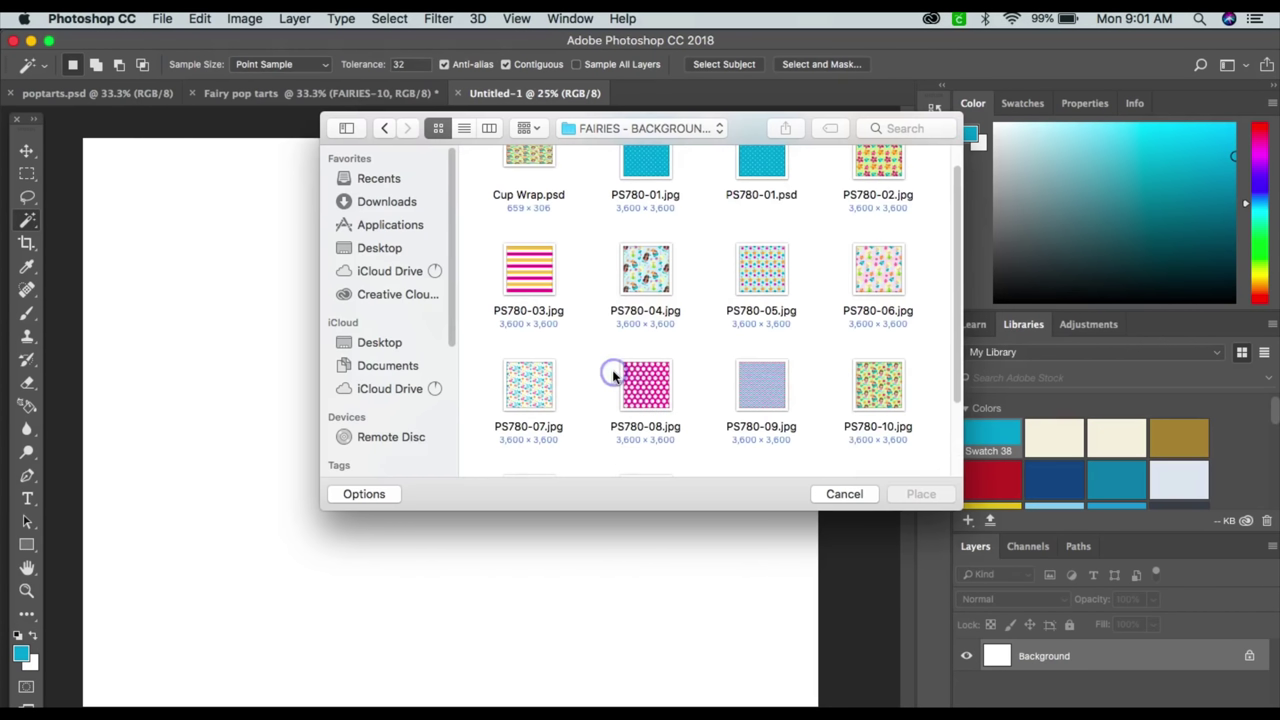
scroll(570, 335, "up", 2)
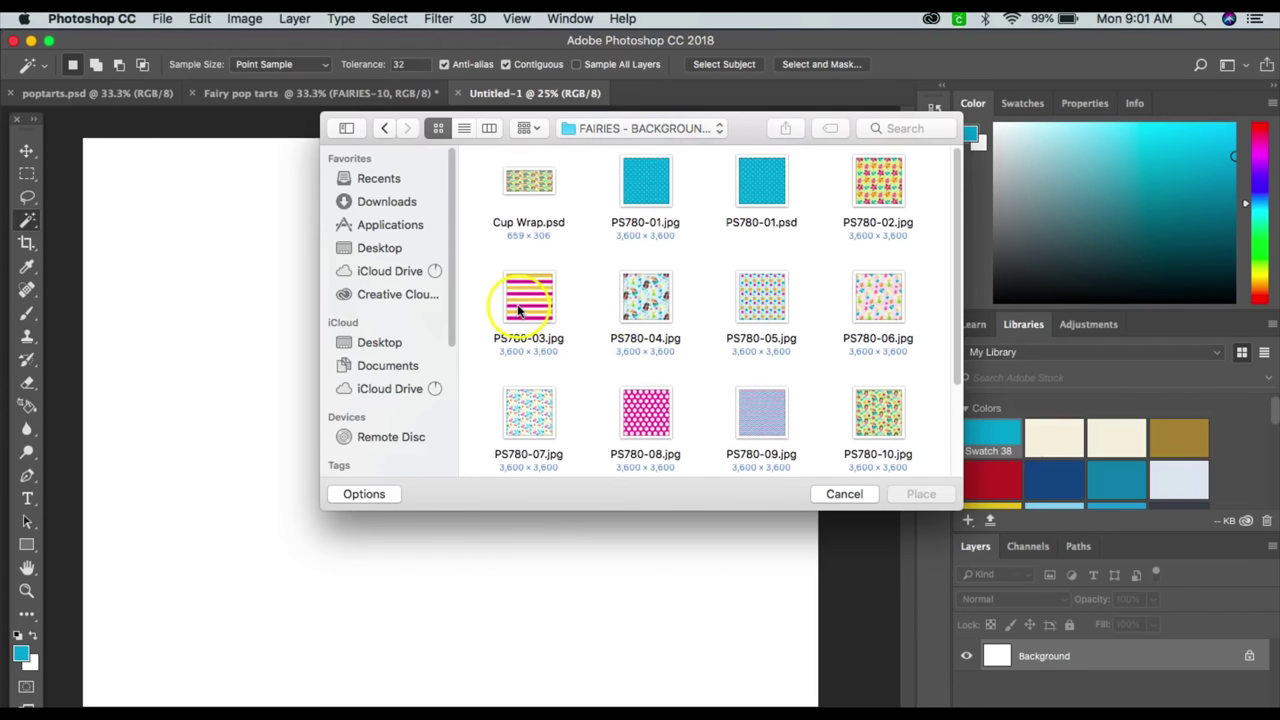
left_click(518, 311)
left_click(920, 494)
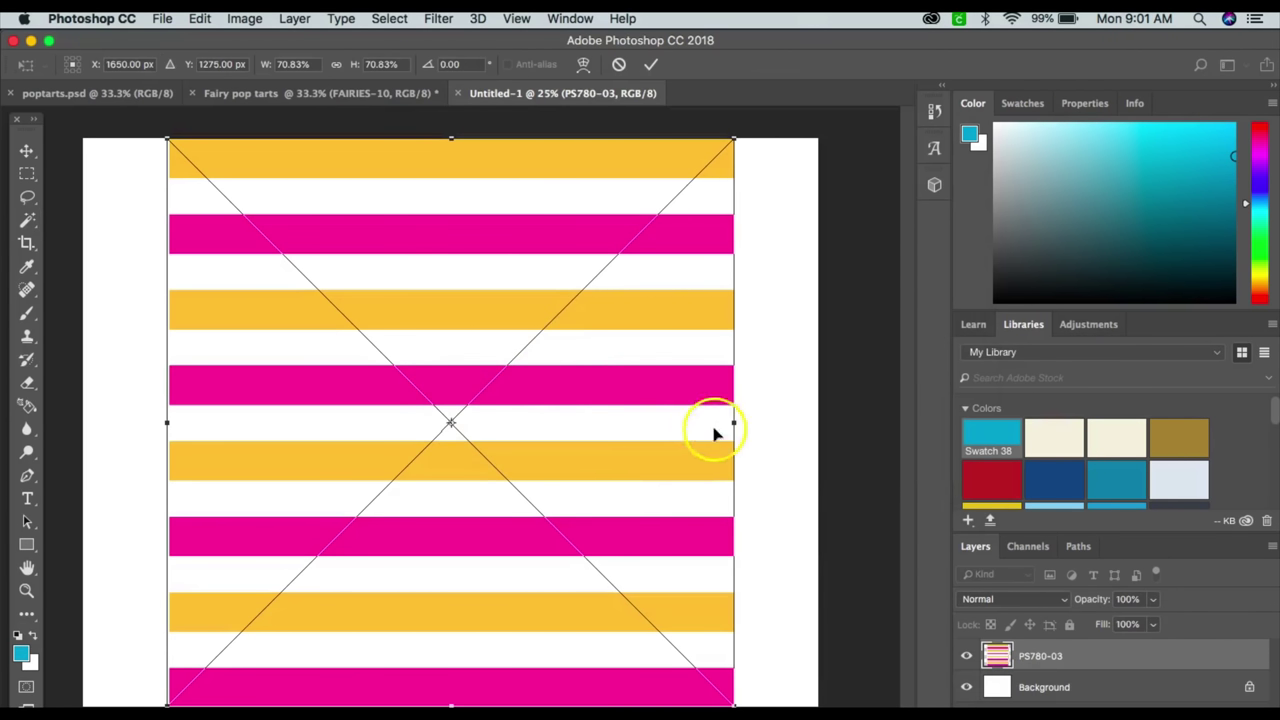
Stretch the placed striped background sideways past both canvas edges, covering the page's full width
left_click_drag(737, 424, 837, 422)
left_click_drag(169, 421, 57, 406)
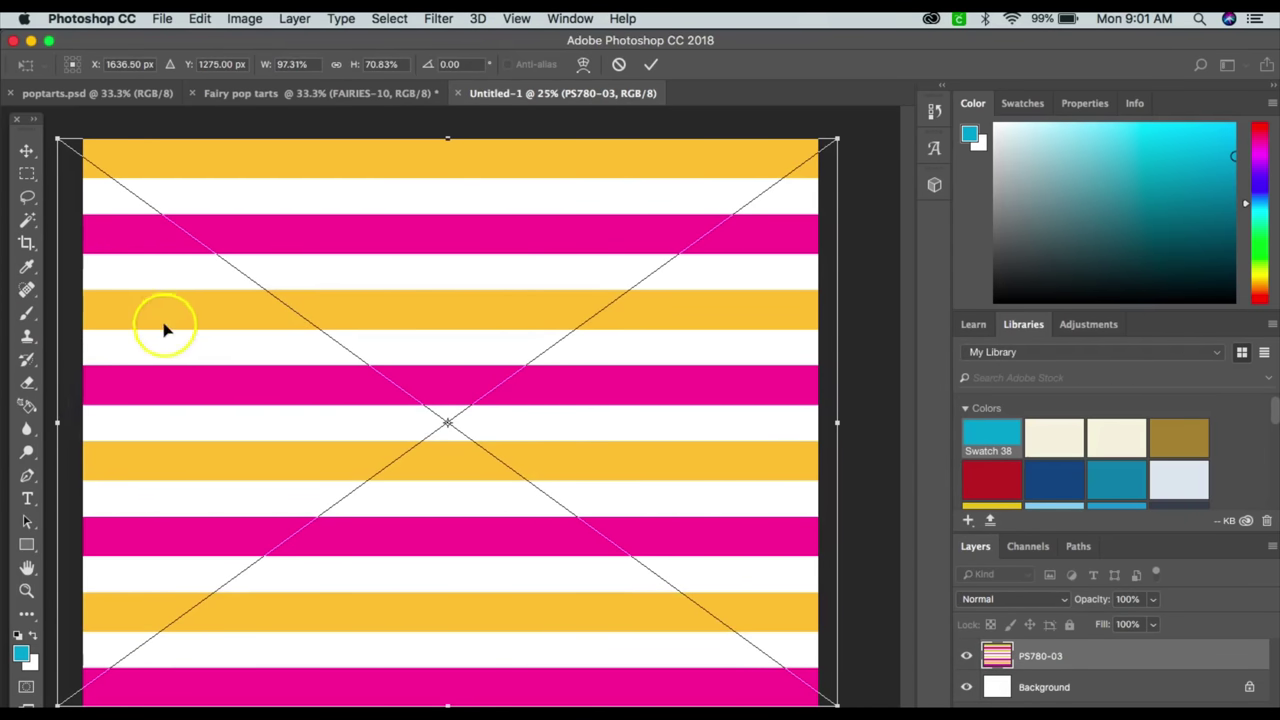
key("Return")
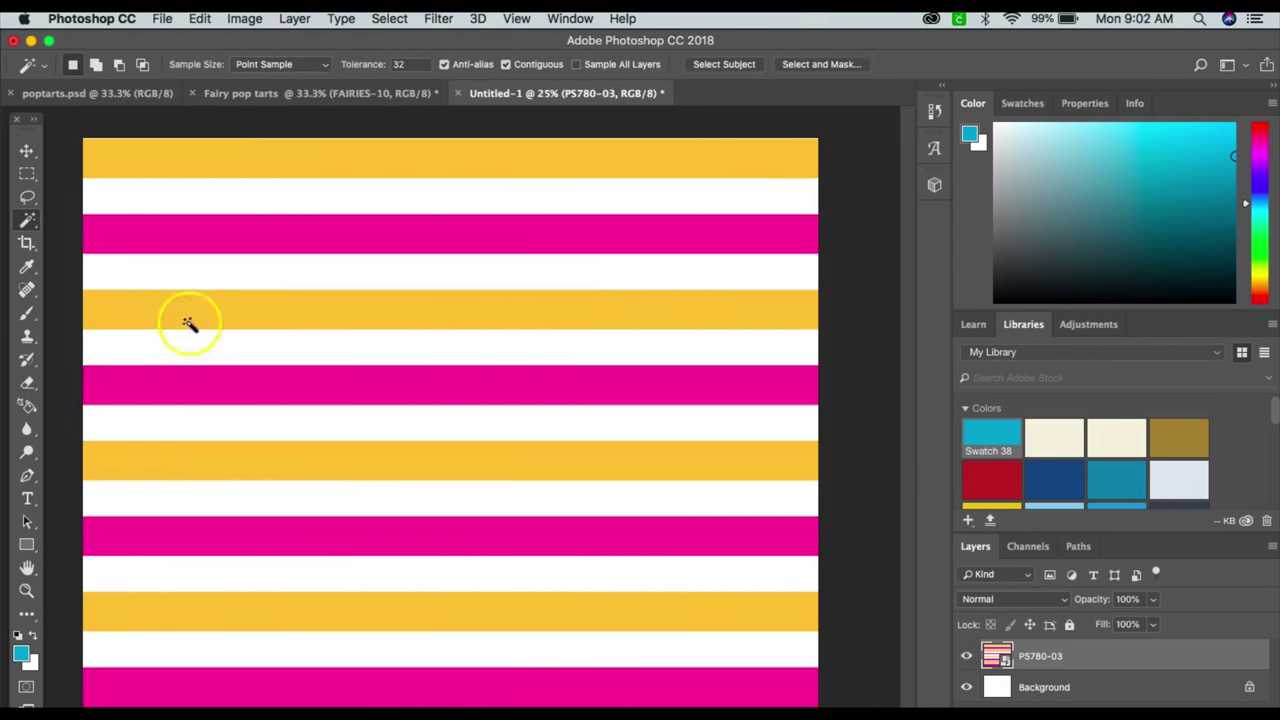
Rasterize the striped smart object and recolour its second orange stripe with the light blue Swatch 38
left_click(119, 300)
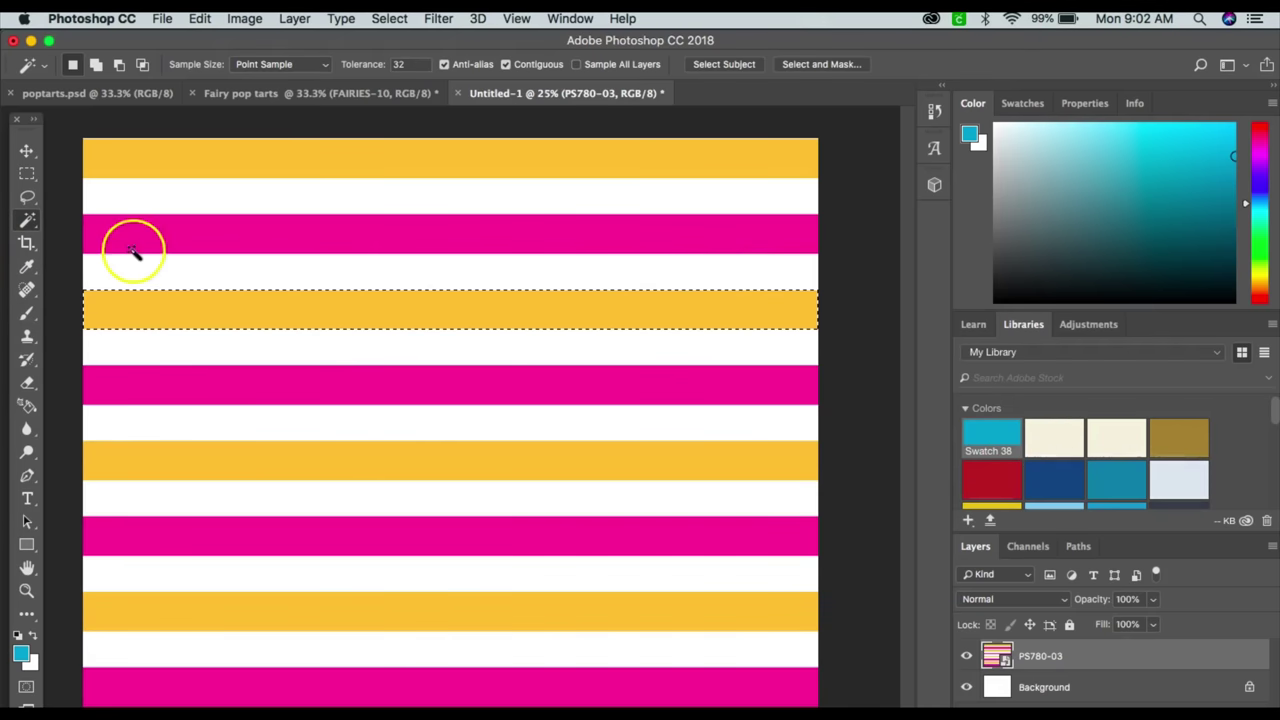
left_click(27, 315)
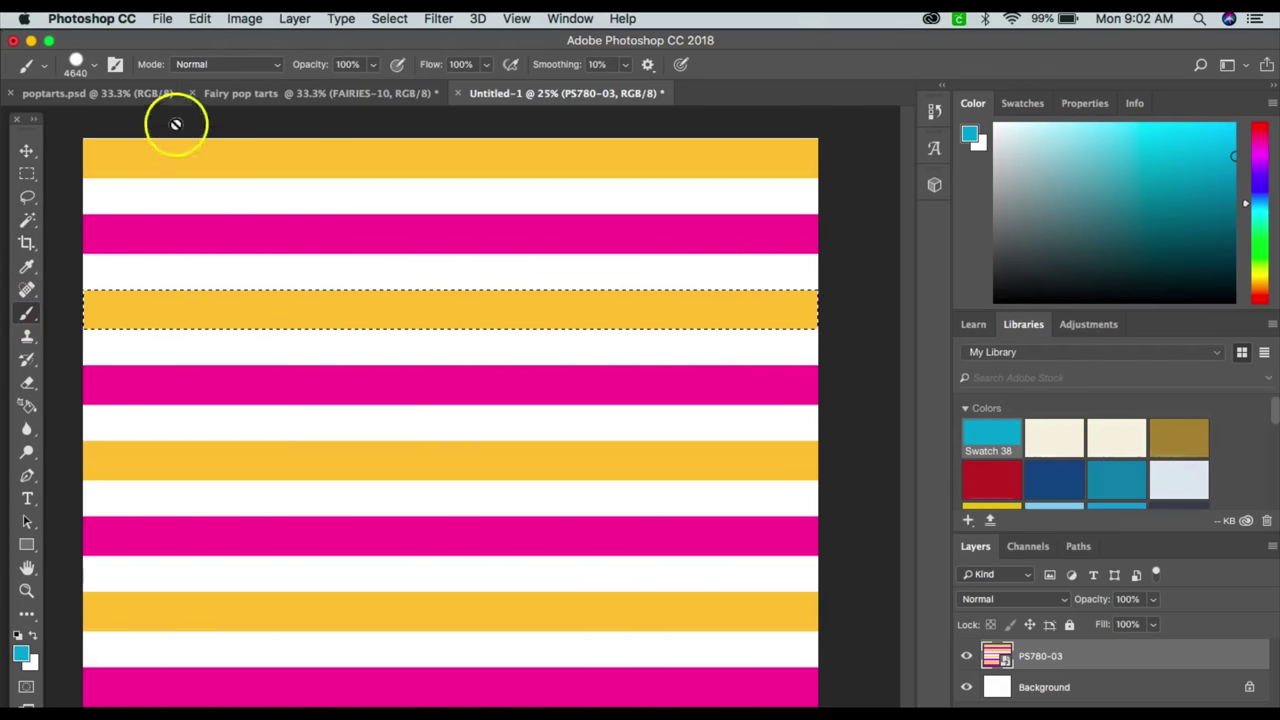
left_click(299, 19)
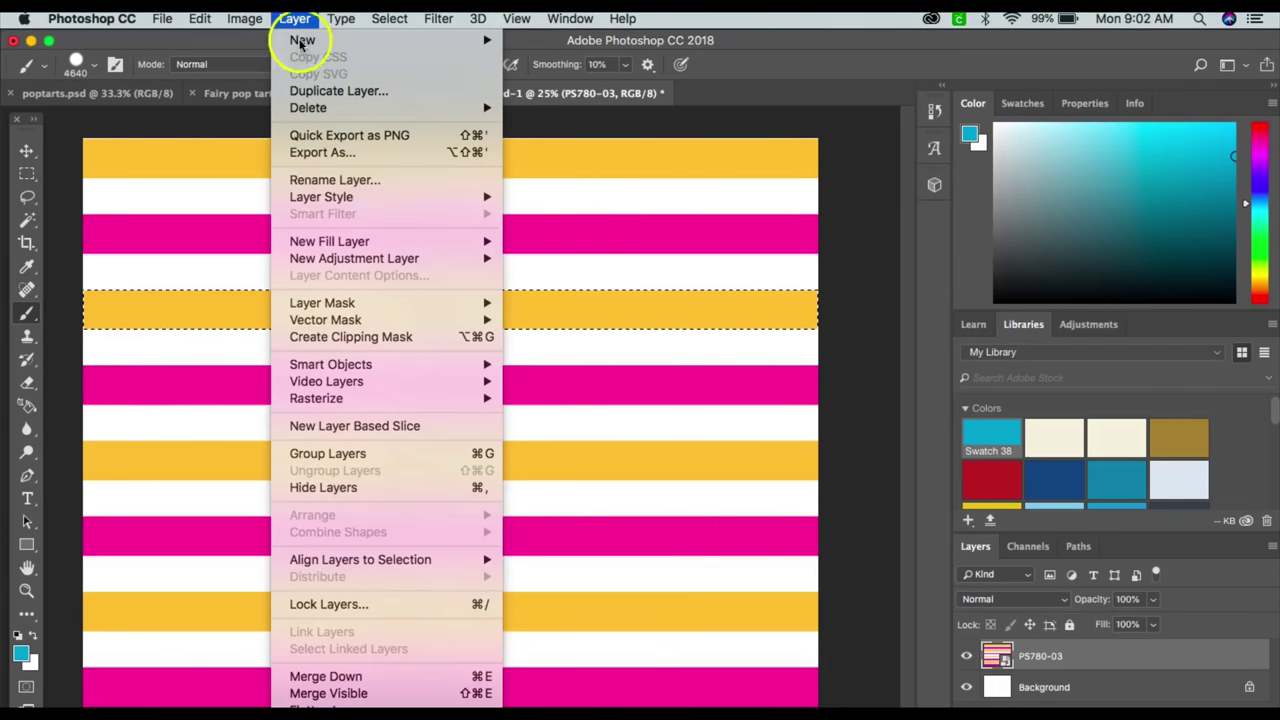
mouse_move(362, 405)
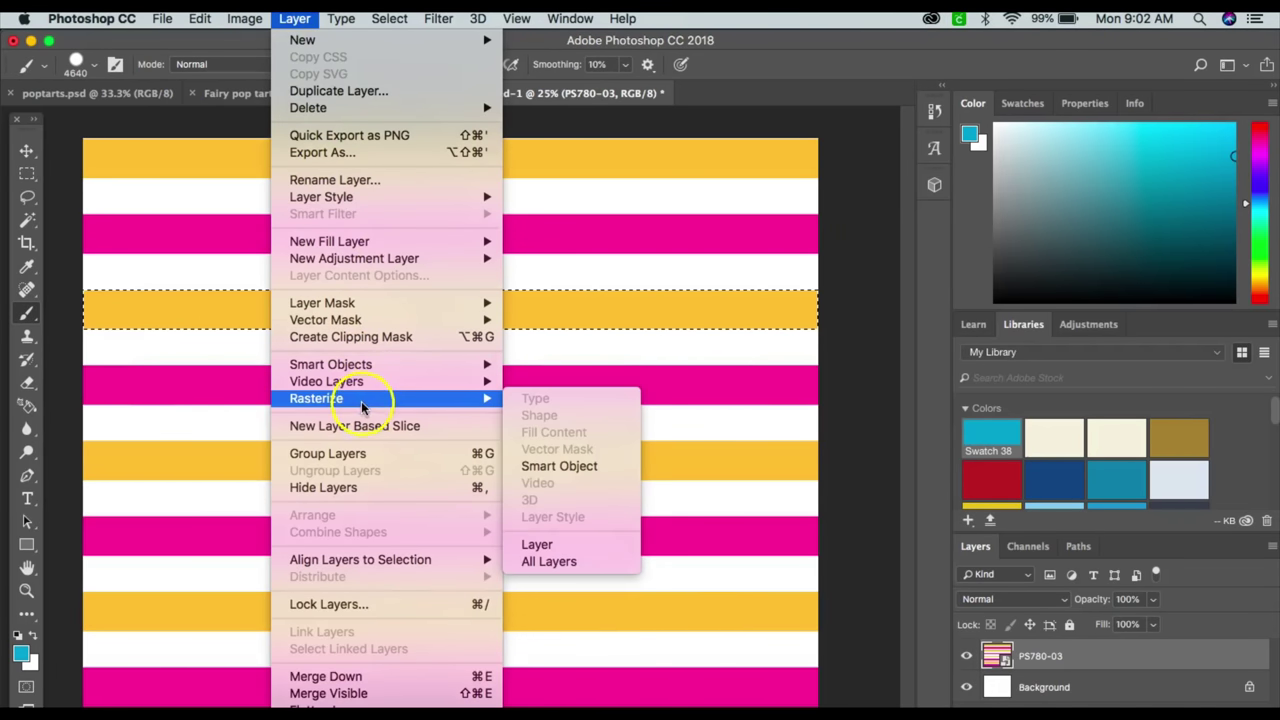
left_click(557, 464)
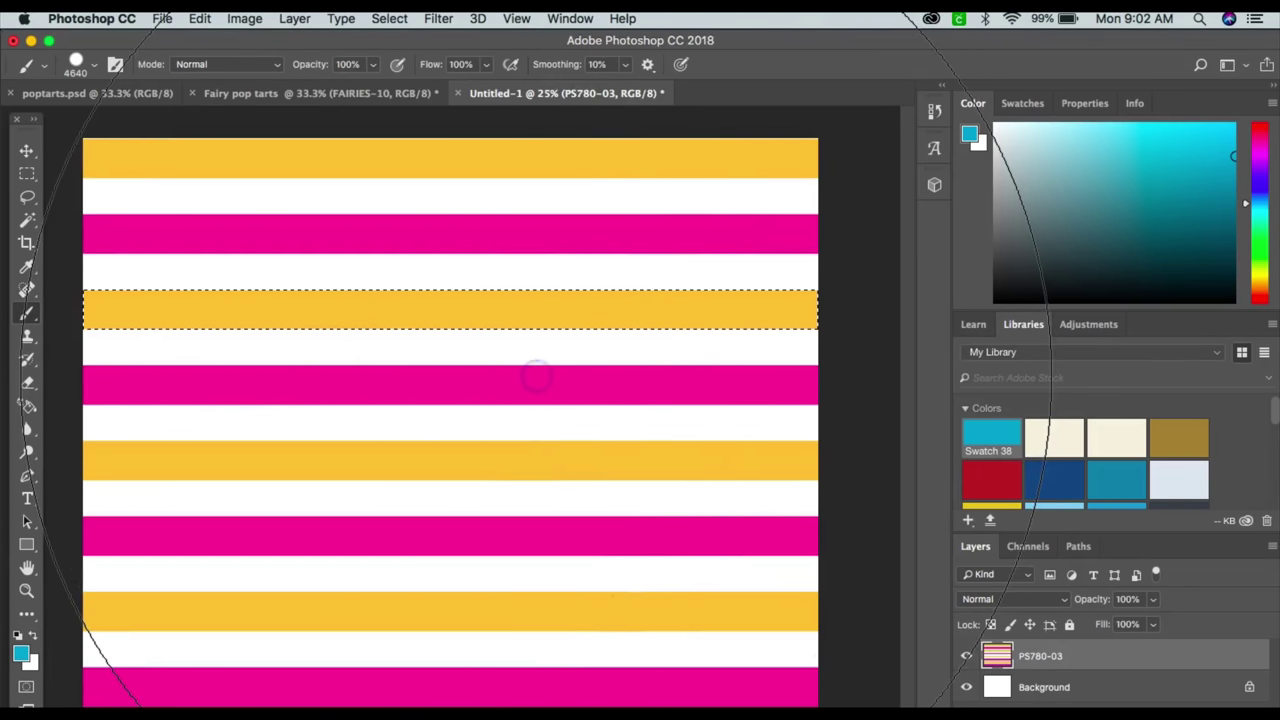
left_click(537, 373)
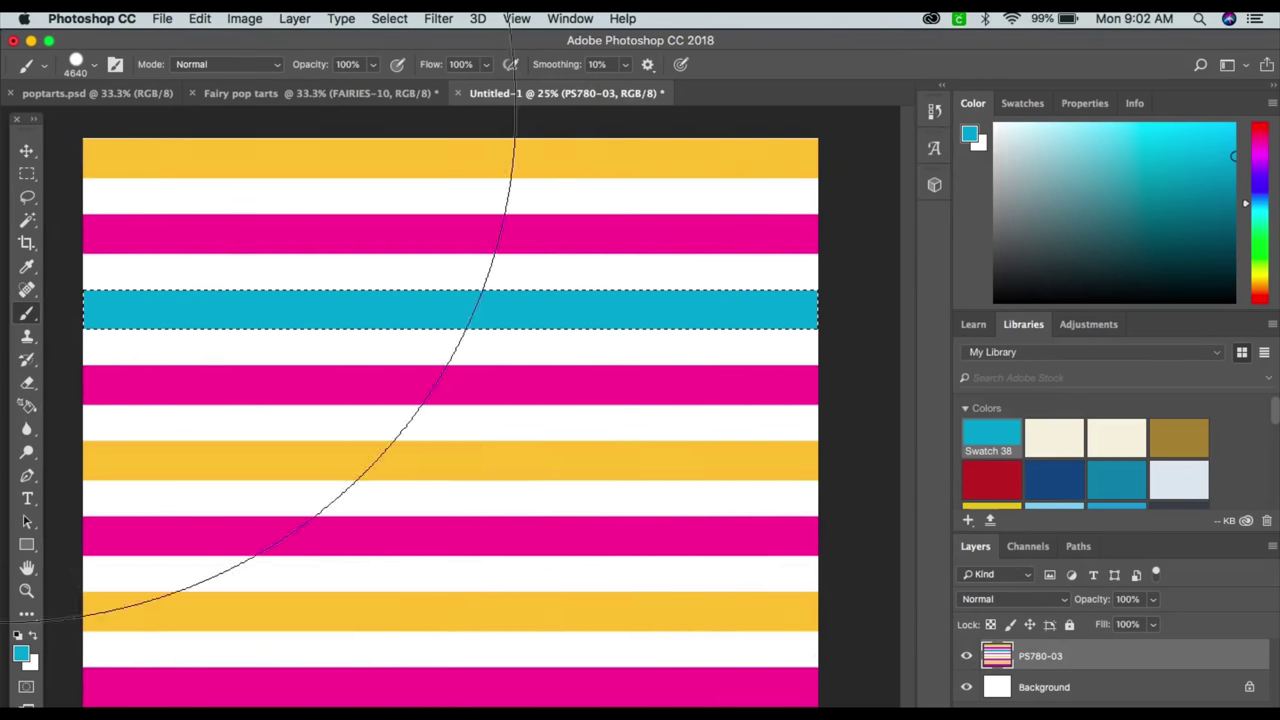
Select the three remaining orange stripes together and paint them with the light blue Swatch 38
left_click(27, 219)
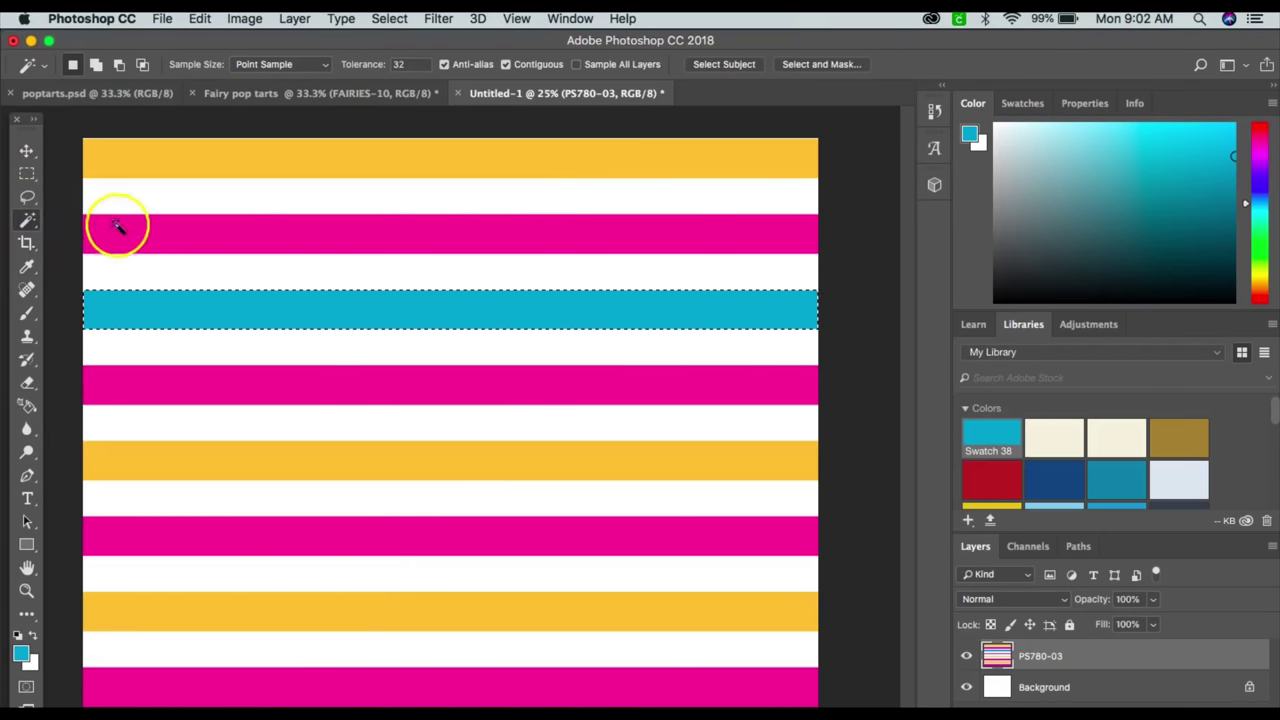
left_click(124, 160)
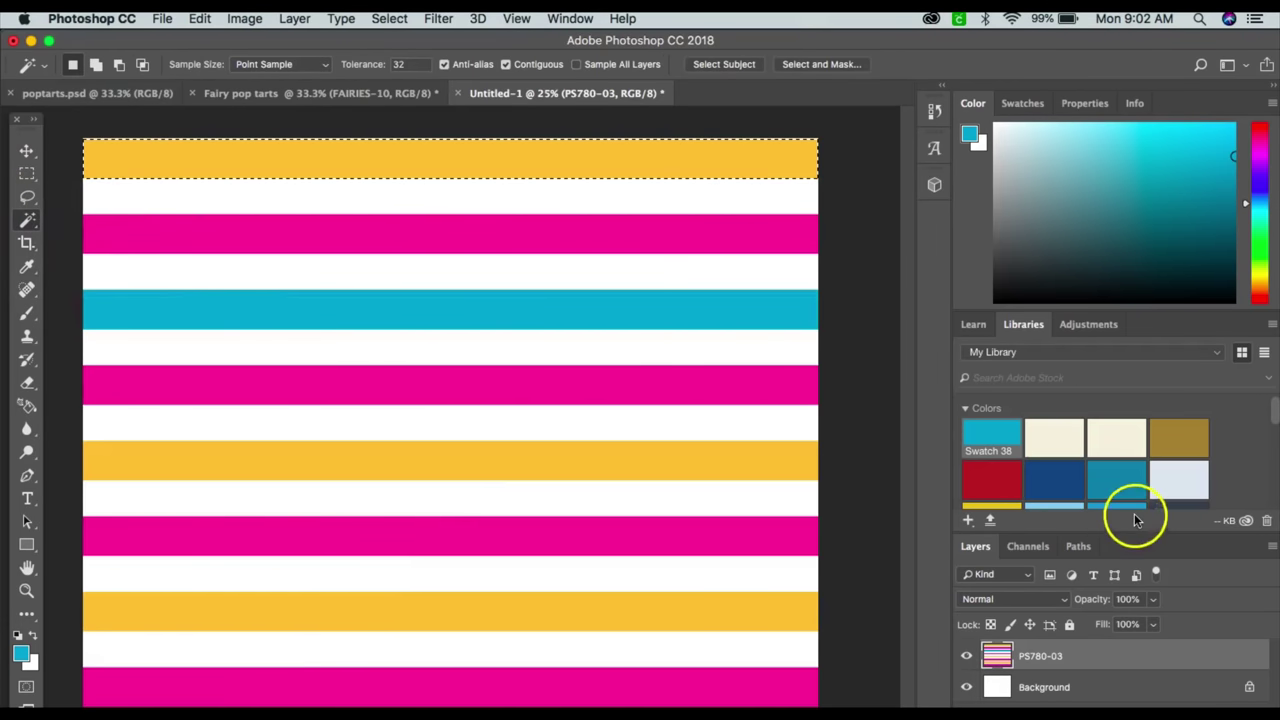
left_click(26, 315)
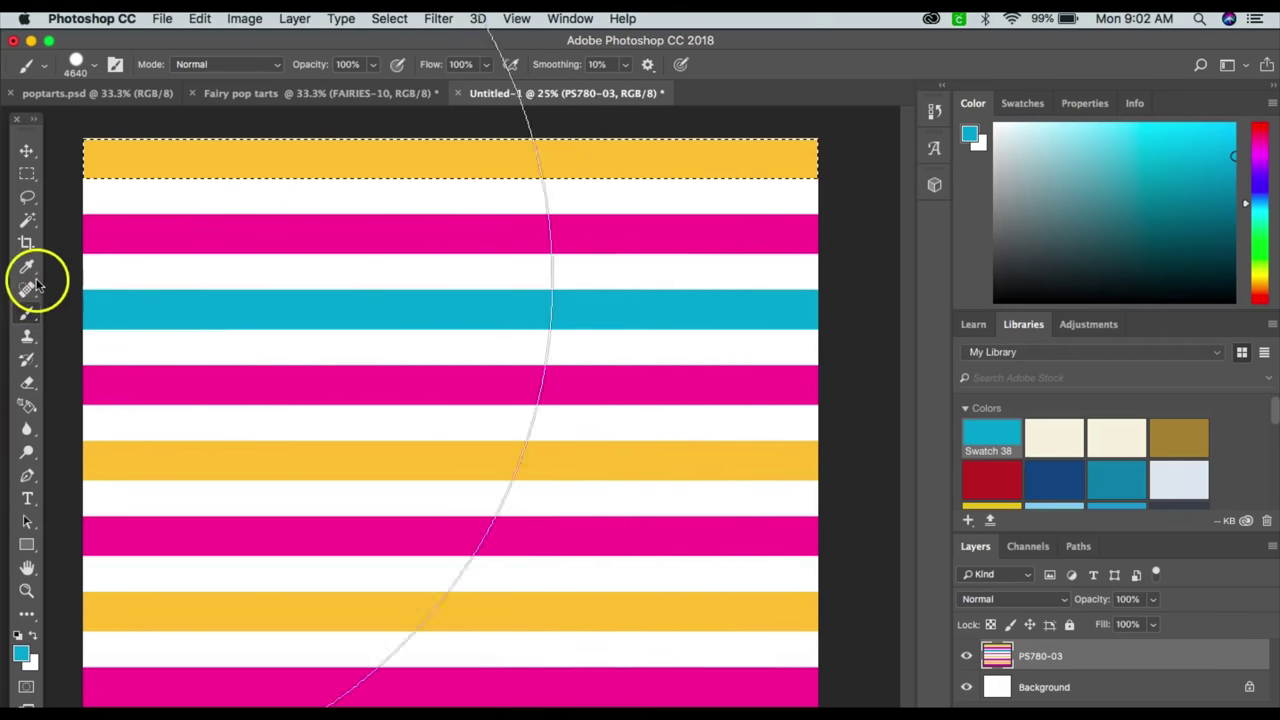
left_click(27, 219)
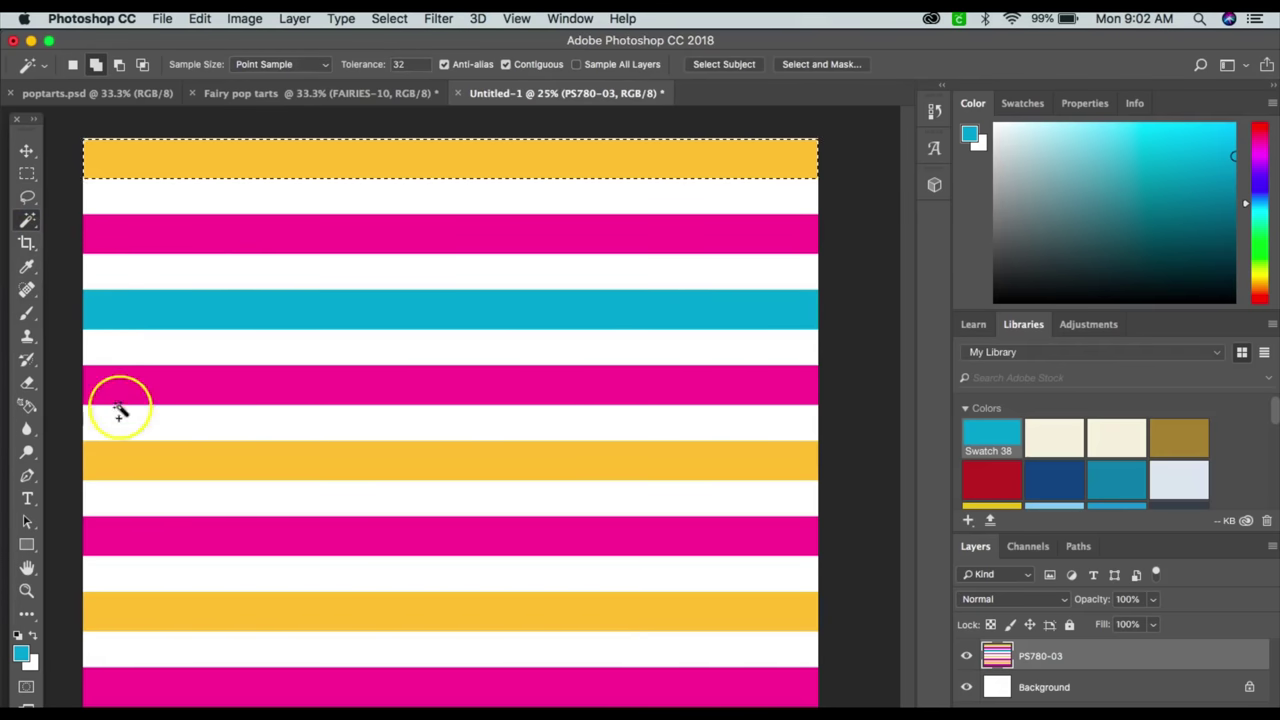
left_click(134, 460)
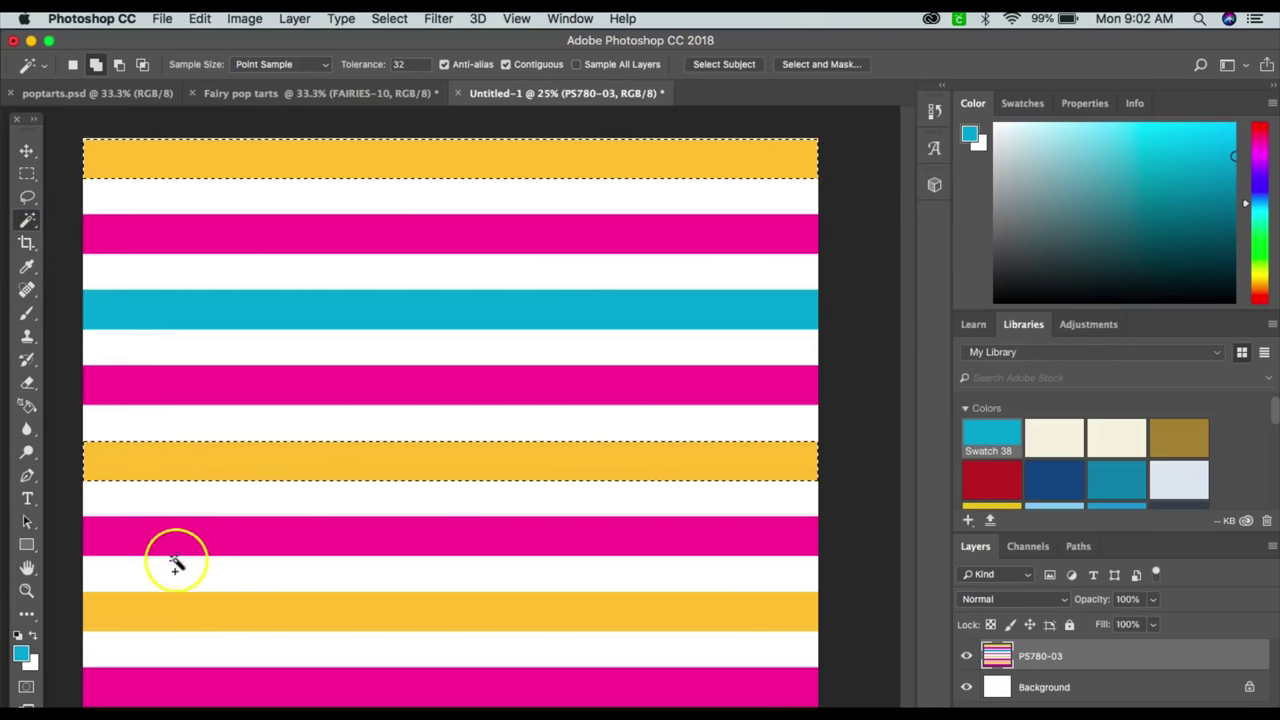
left_click(195, 609, "shift")
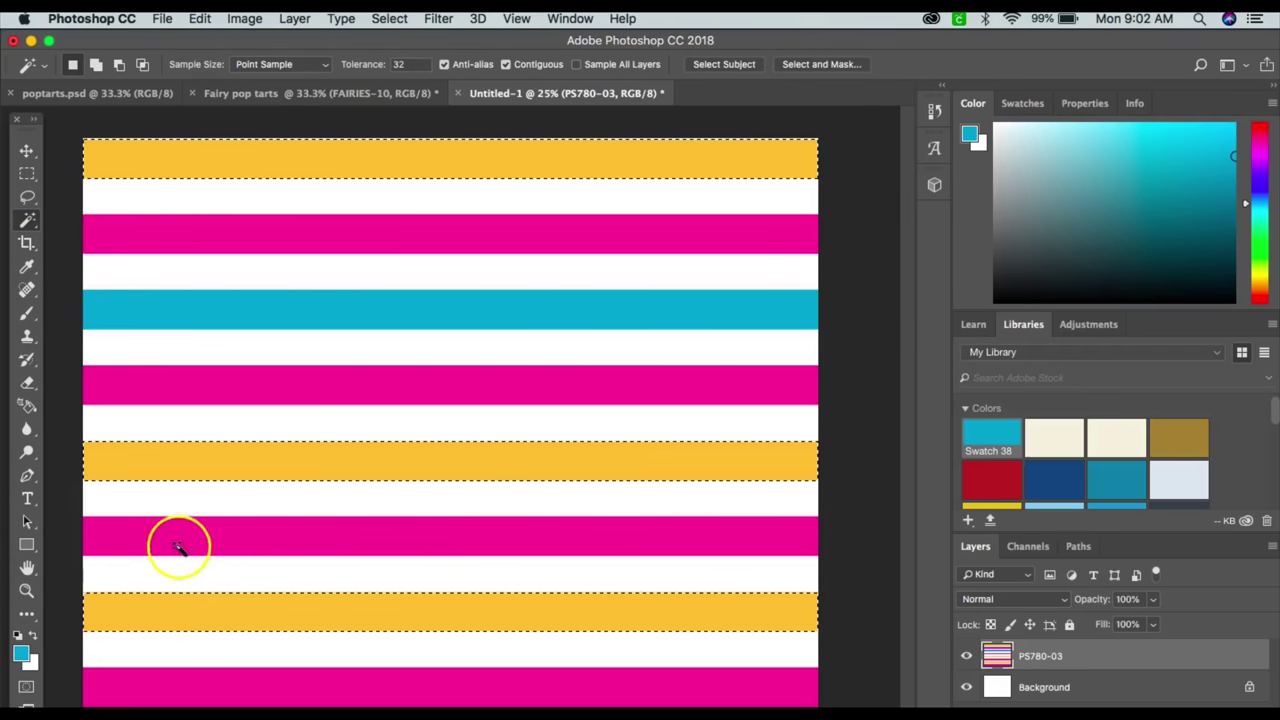
left_click(23, 316)
left_click(486, 420)
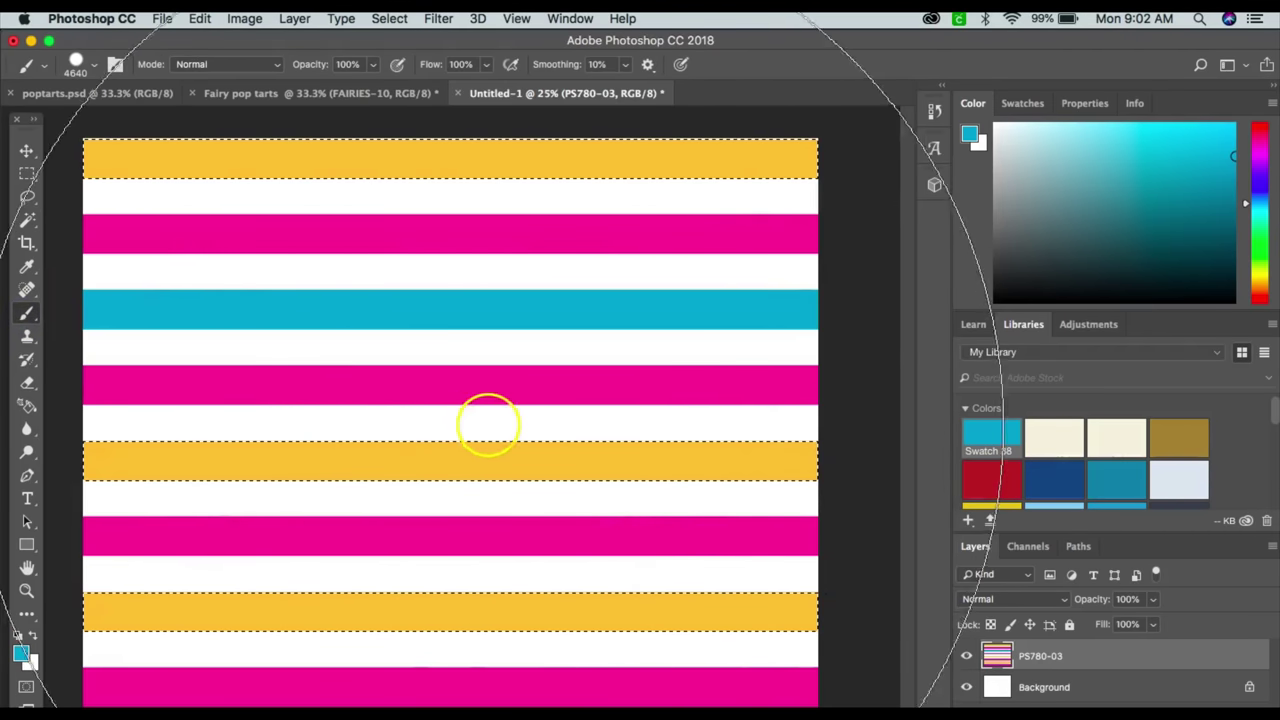
left_click(529, 391)
left_click(234, 280)
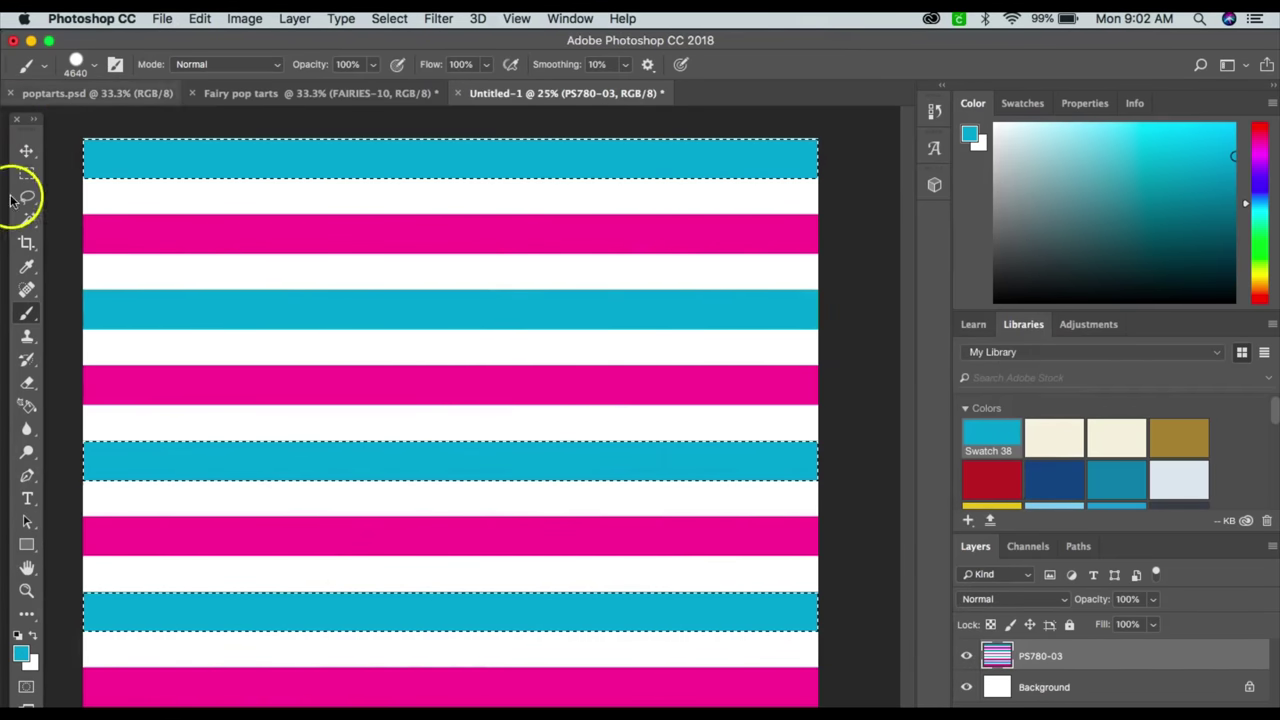
Select the white stripe beneath each light blue stripe, paint all four with the dark blue Swatch 33, and clear the selection
left_click(27, 219)
left_click(173, 204)
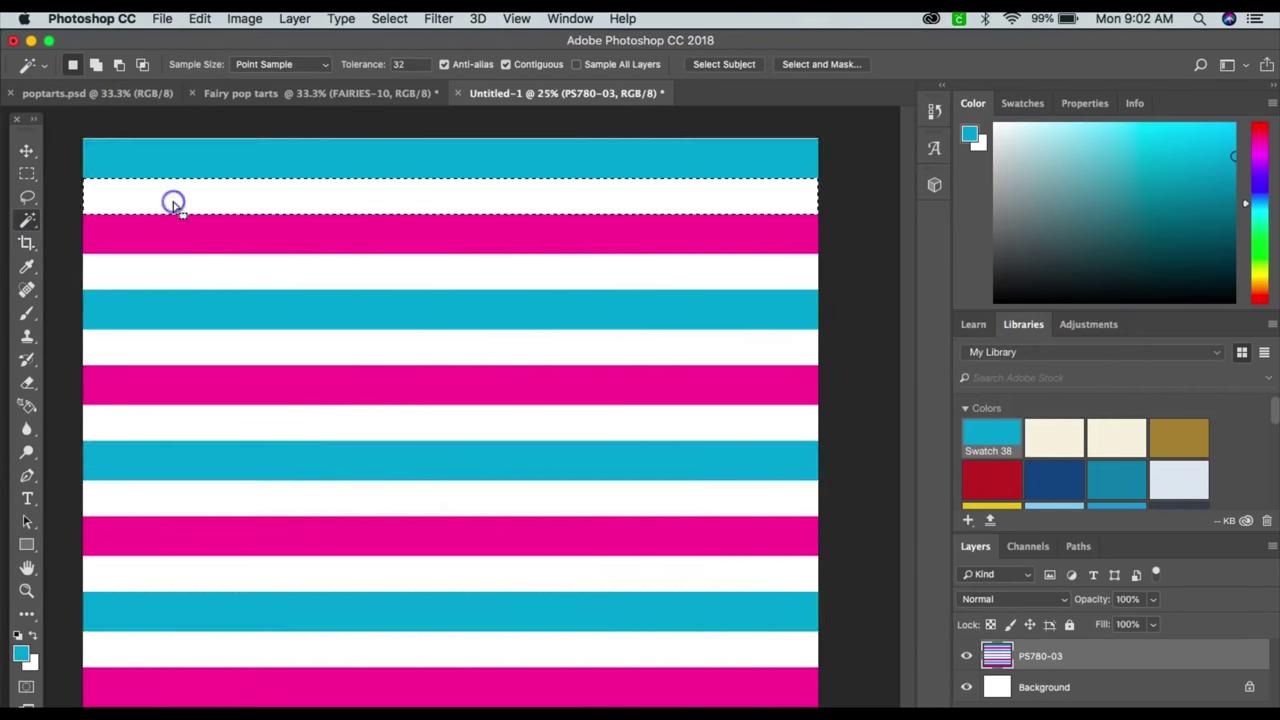
left_click(269, 274)
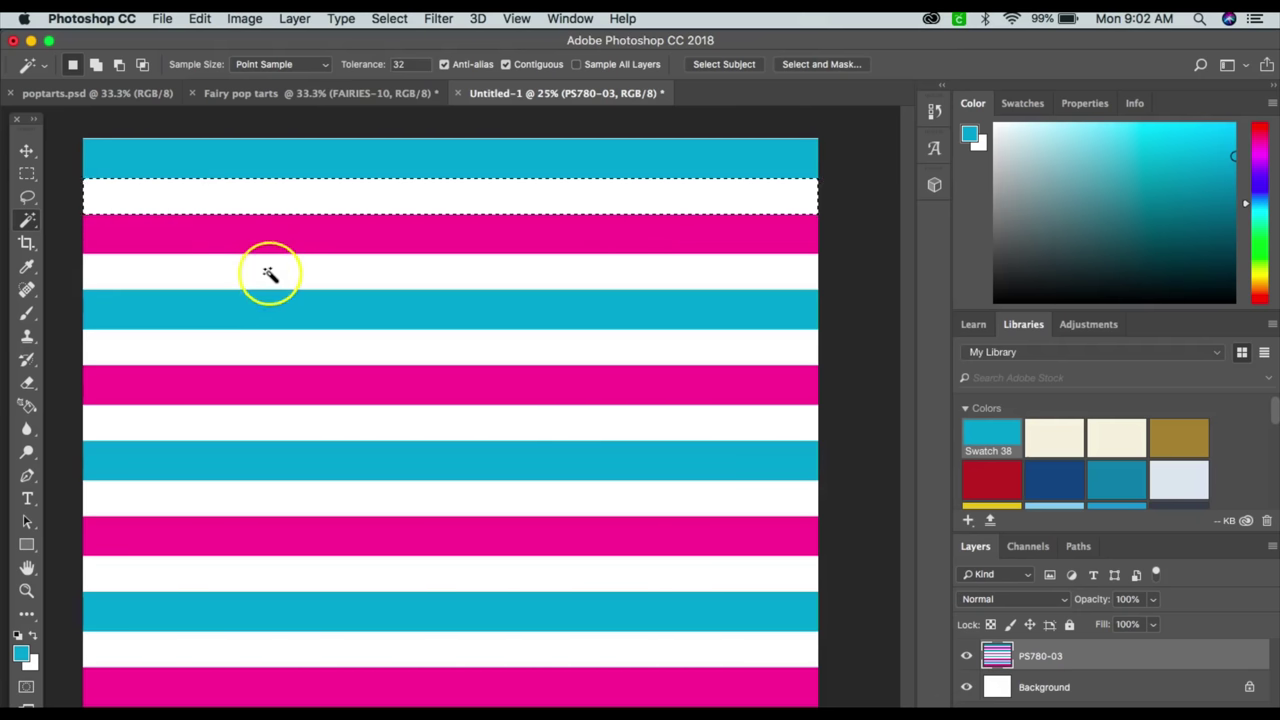
left_click(220, 350, "shift")
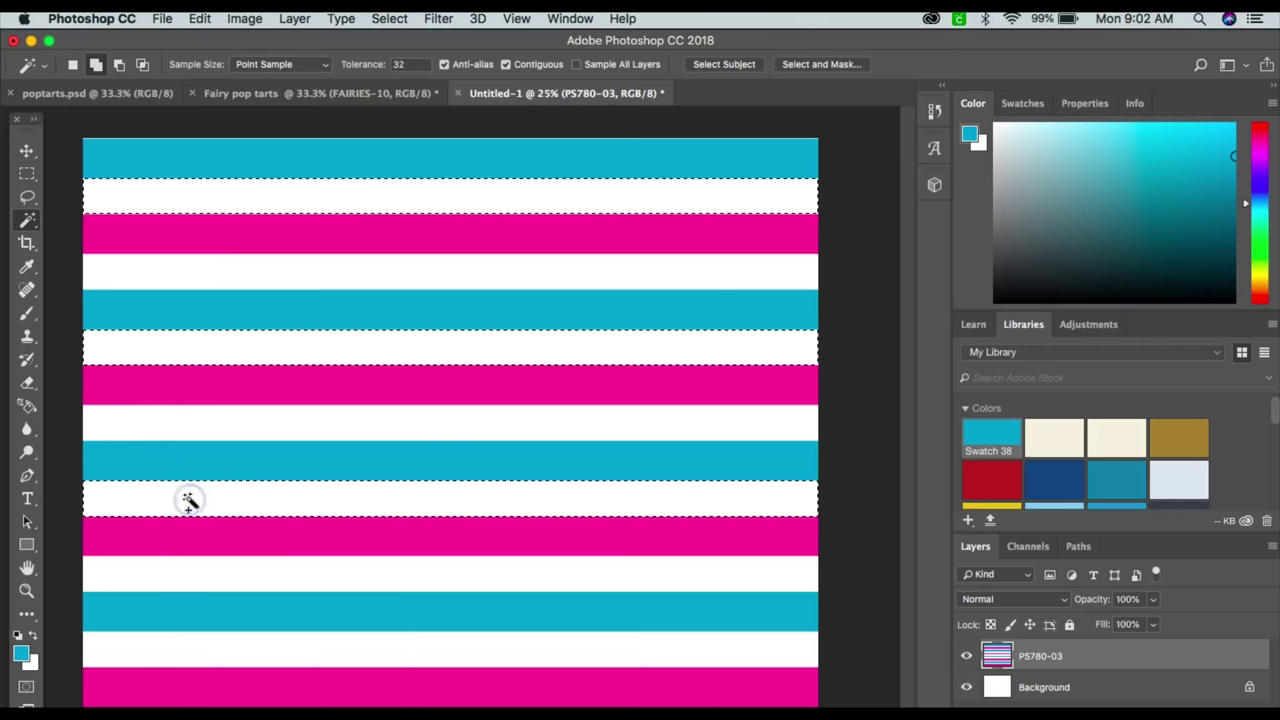
left_click(181, 642, "shift")
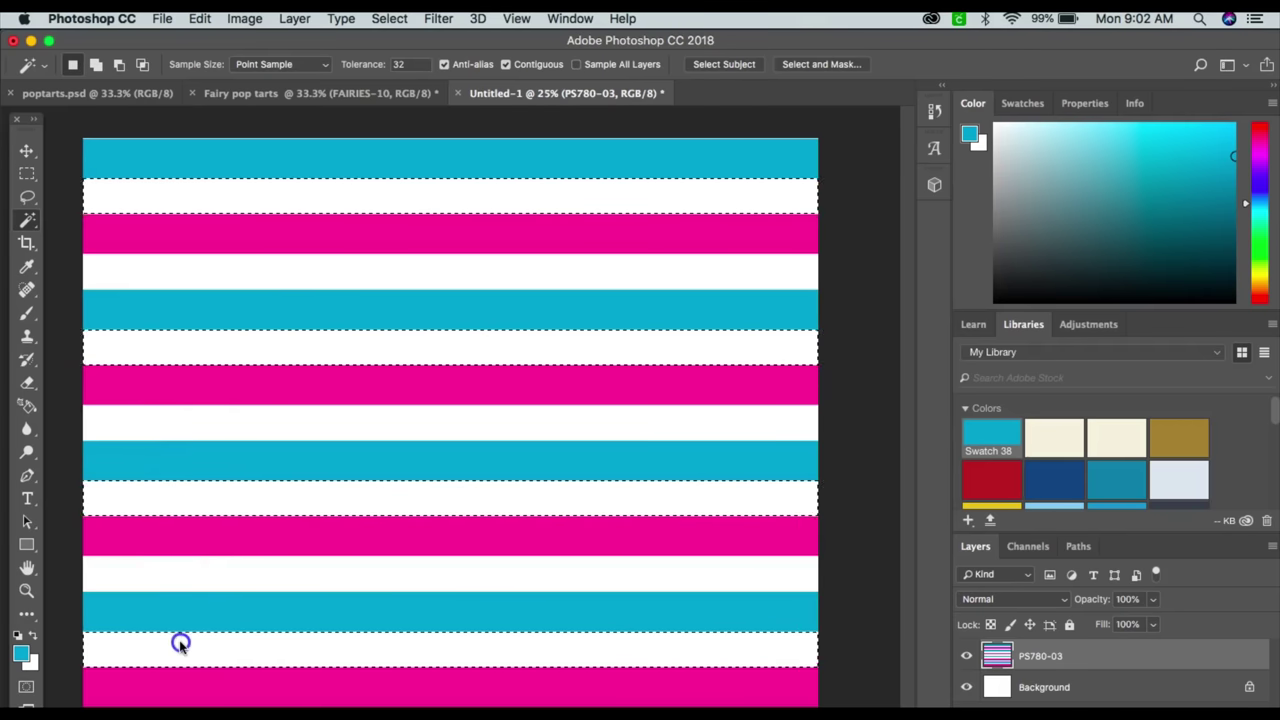
left_click(1055, 480)
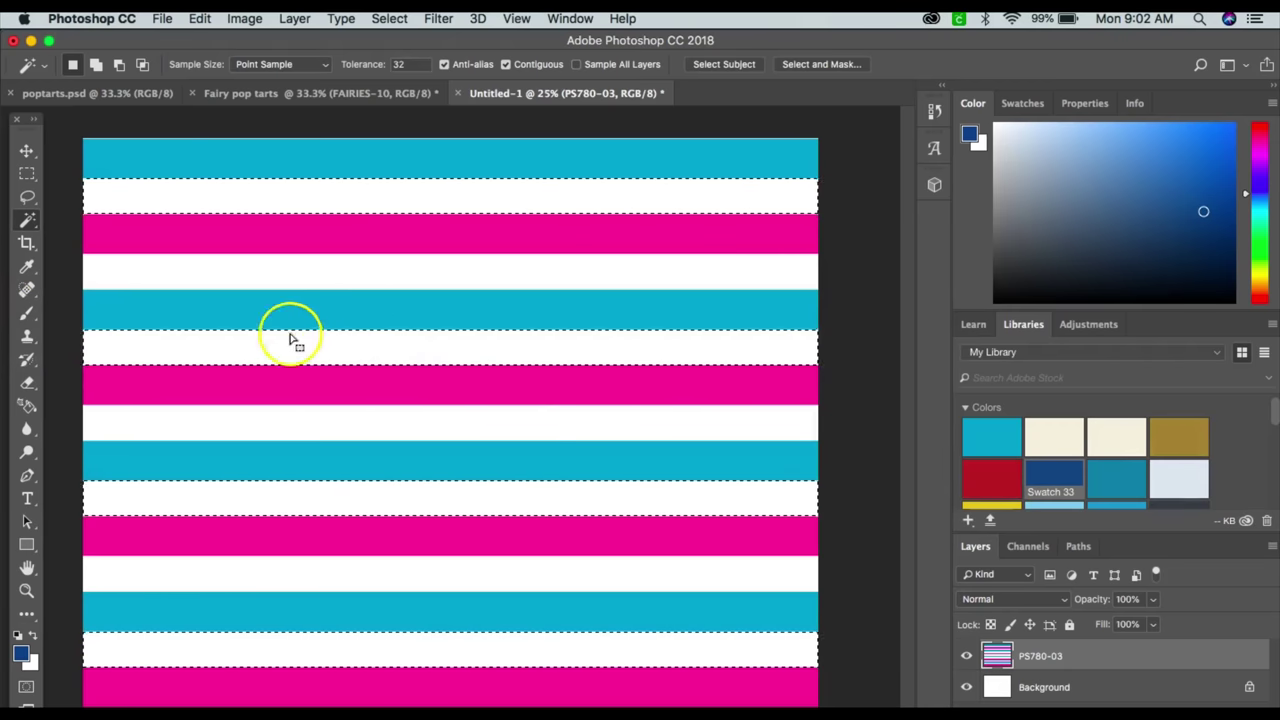
left_click(27, 315)
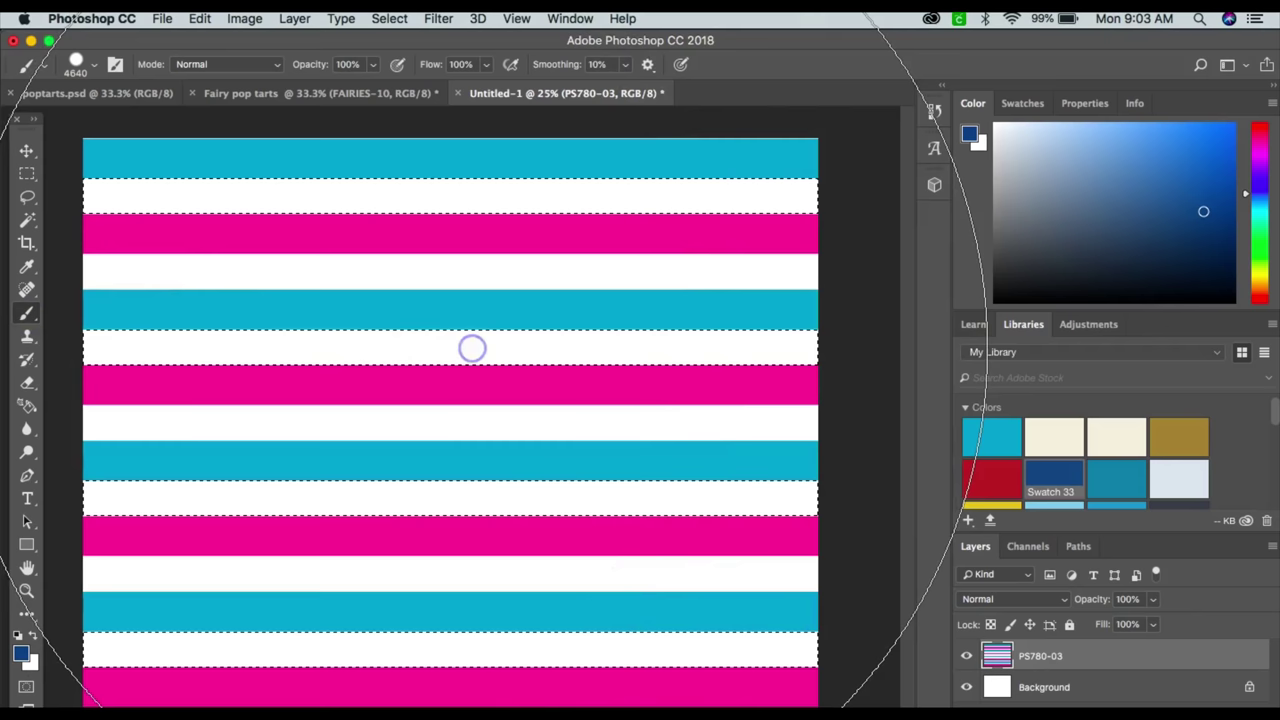
left_click(472, 348)
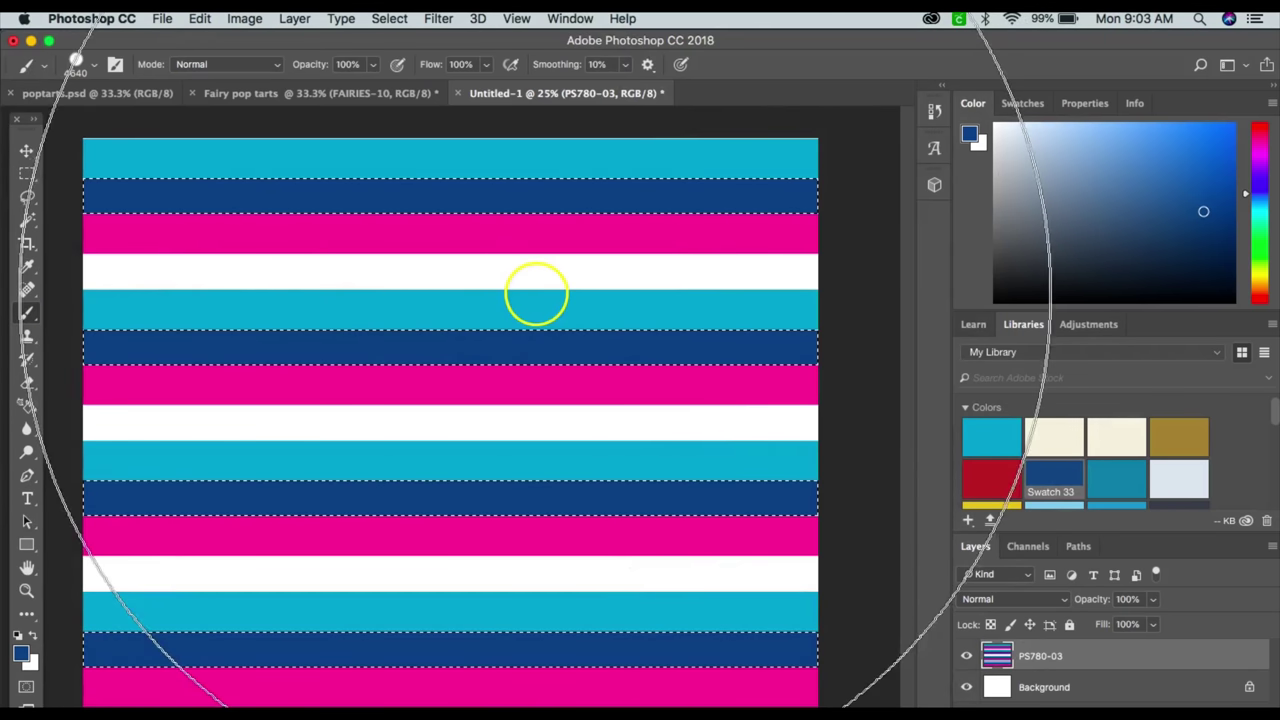
left_click(24, 153)
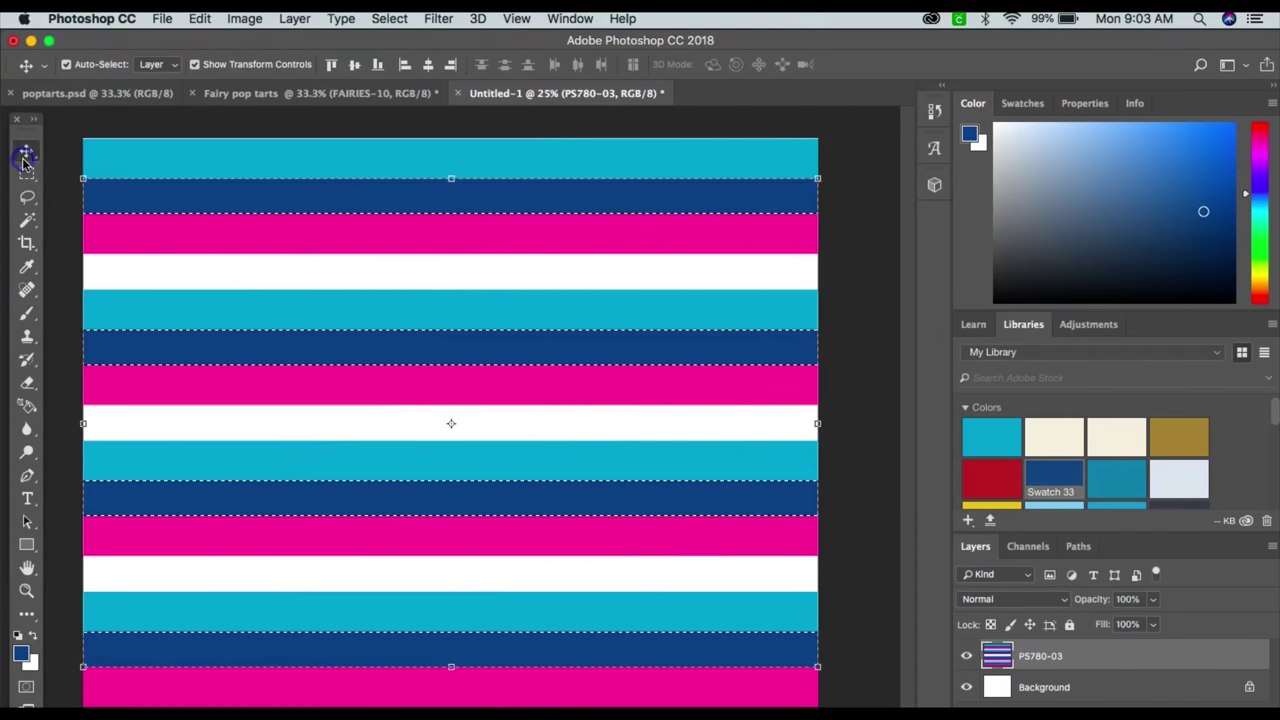
left_click(28, 220)
left_click(194, 199)
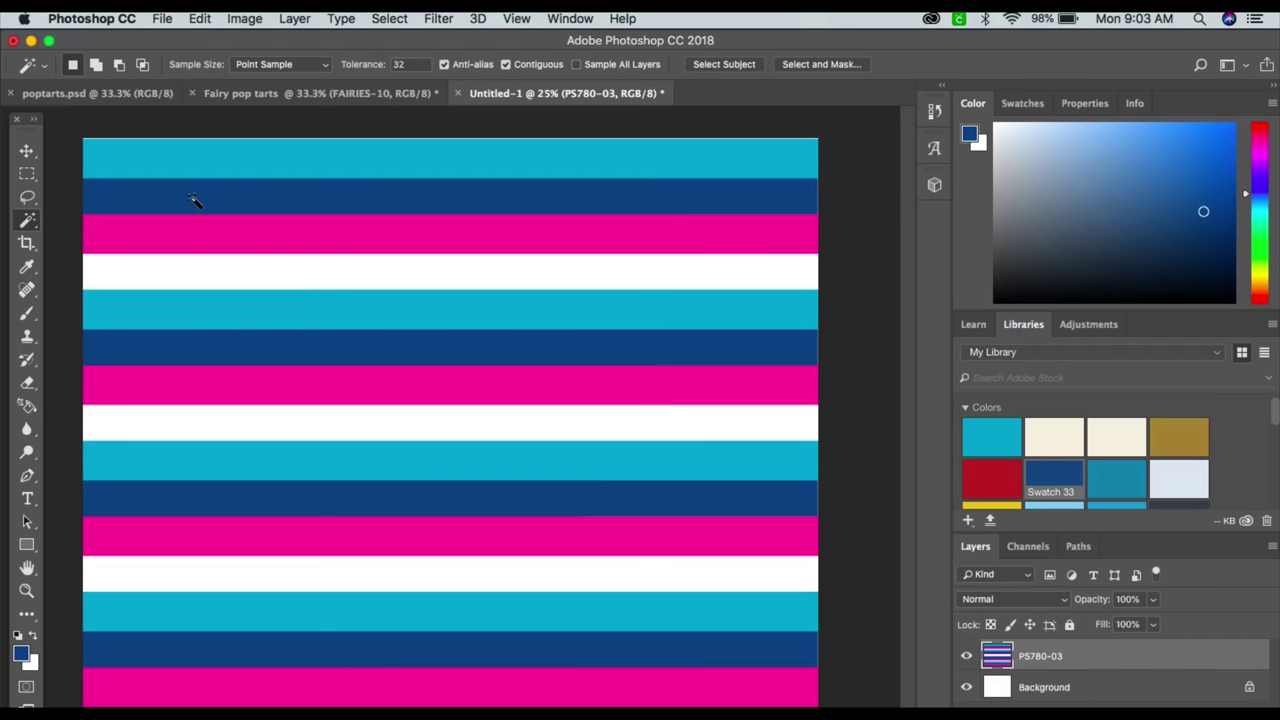
Switch to the Fairy pop tarts document and start a free transform of the flower house layer
left_click(294, 93)
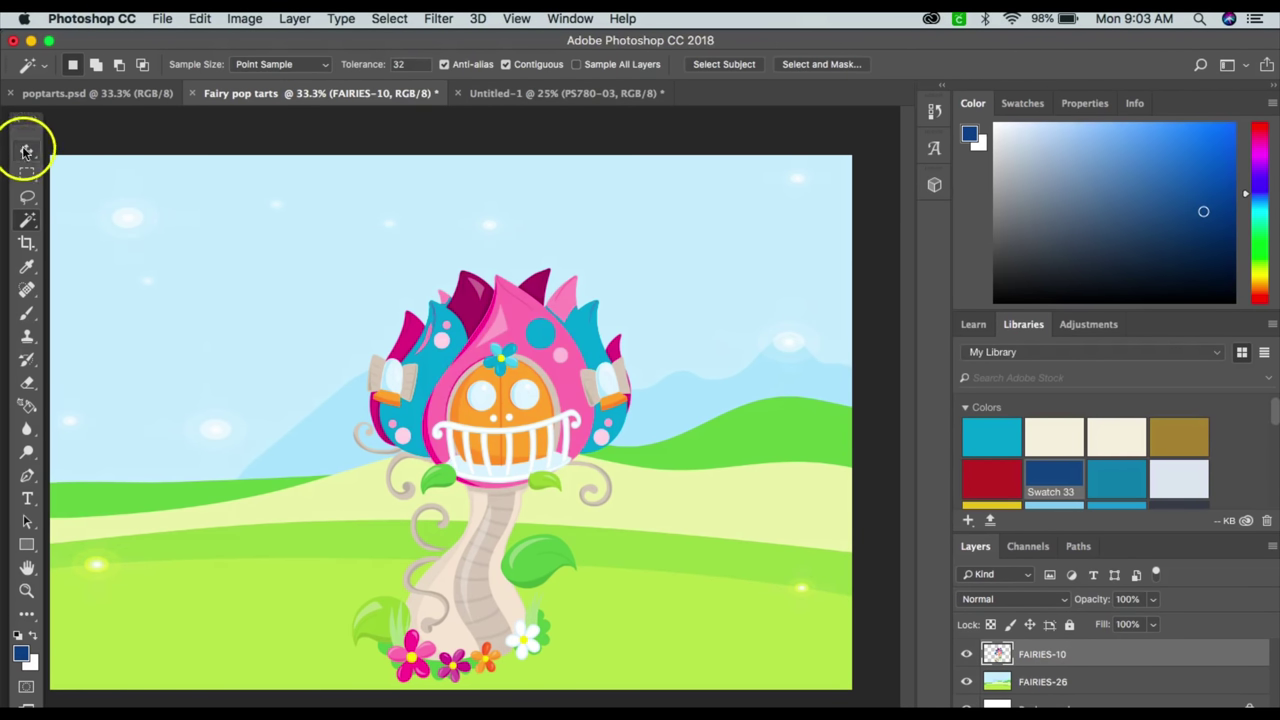
key("super+t")
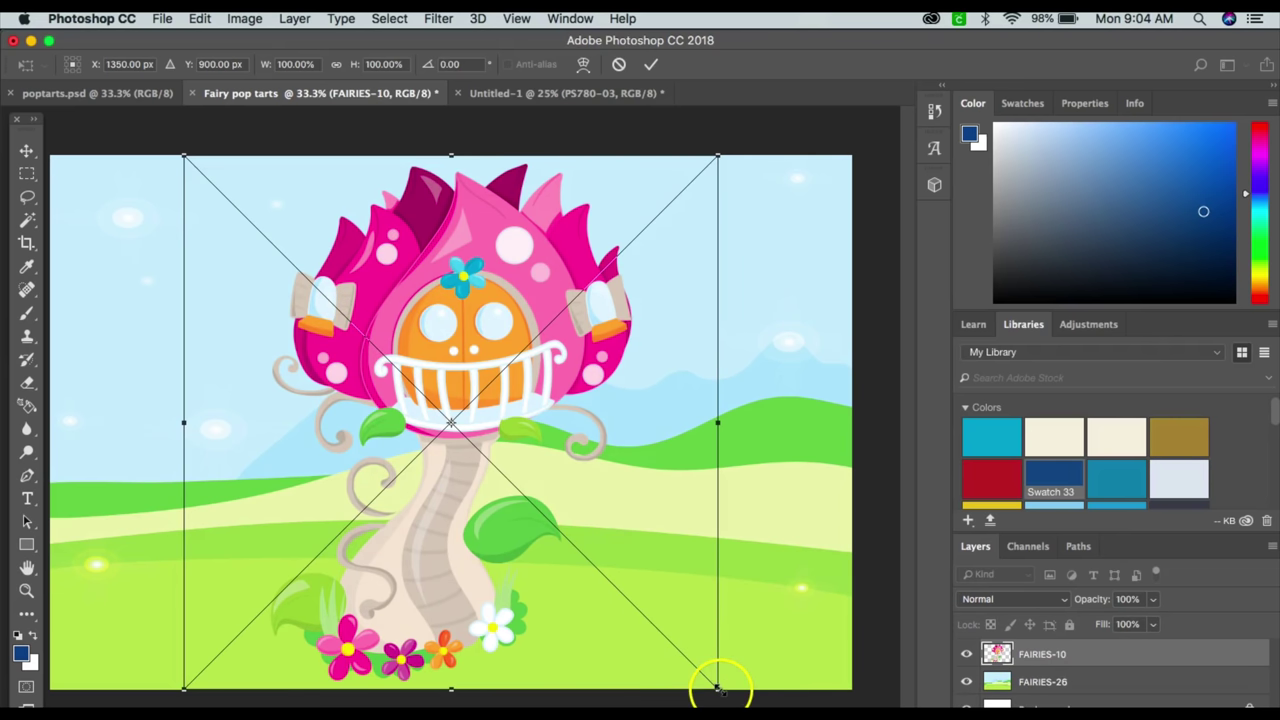
left_click_drag(717, 688, 737, 500)
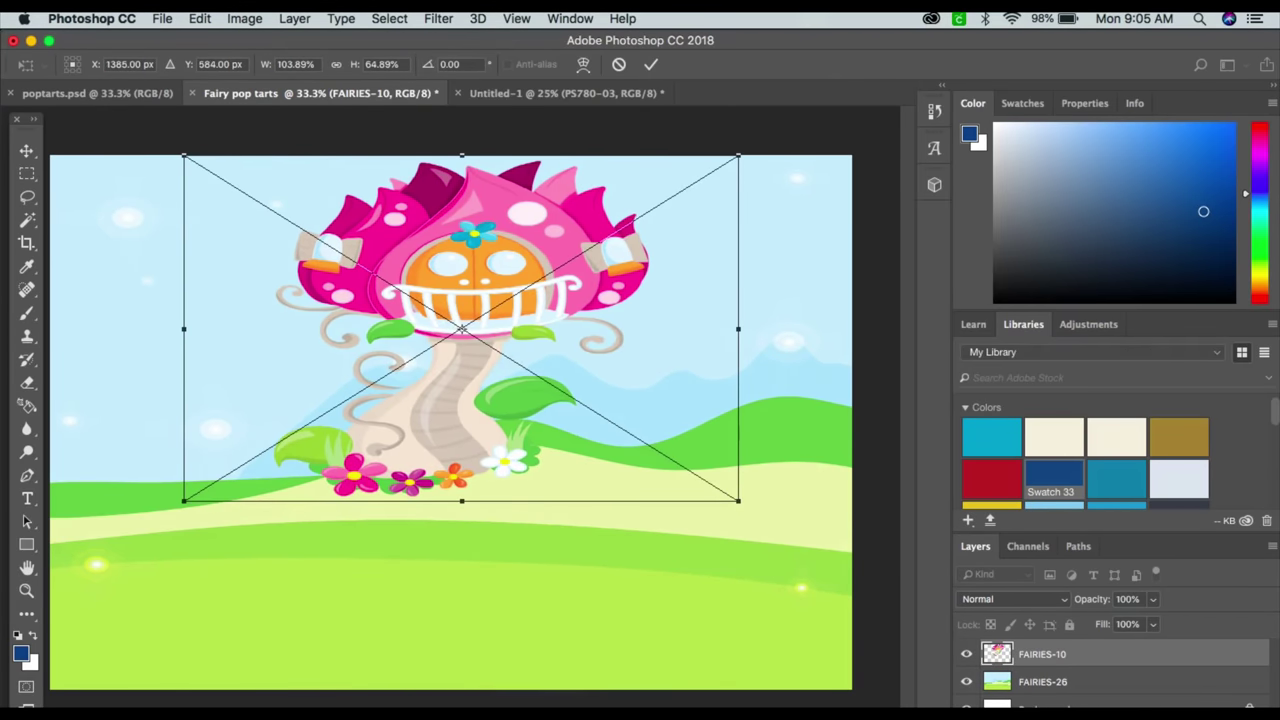
left_click(200, 18)
left_click(212, 40)
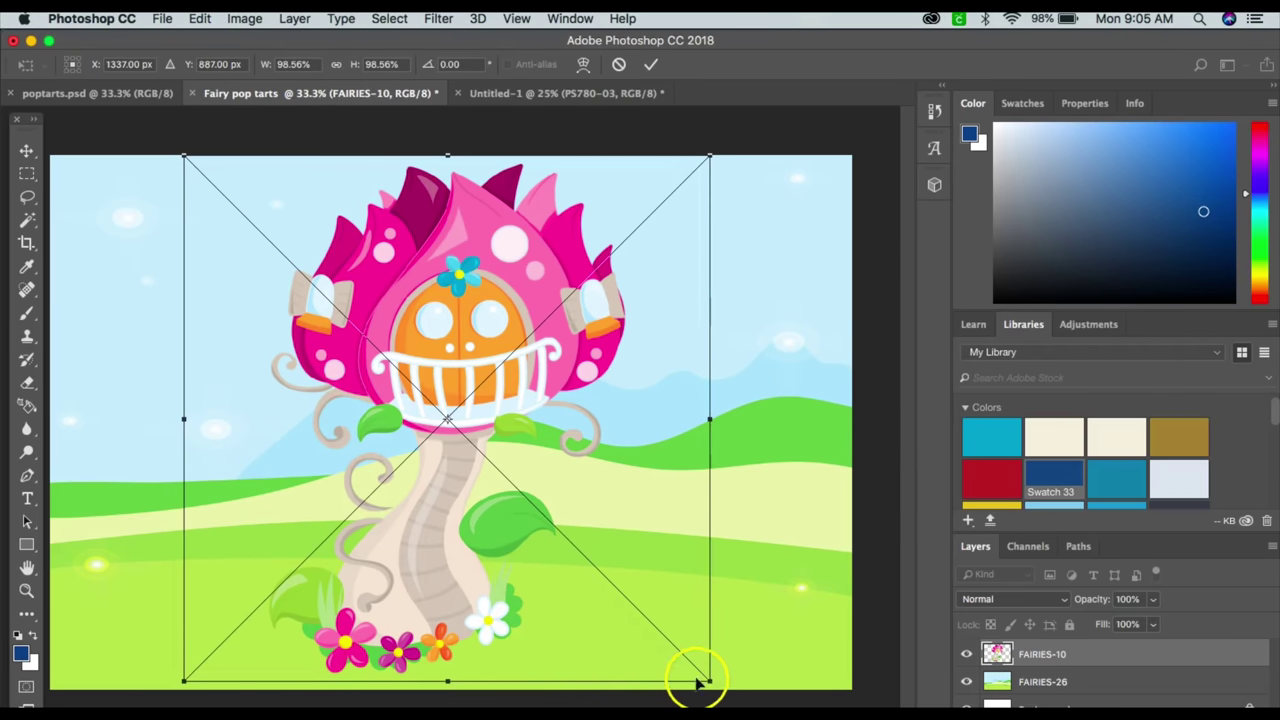
Scale the flower house proportionally to about 63% and place it horizontally centred on the grass near the scene's lower edge
left_click_drag(709, 680, 446, 551)
left_click_drag(352, 458, 433, 618)
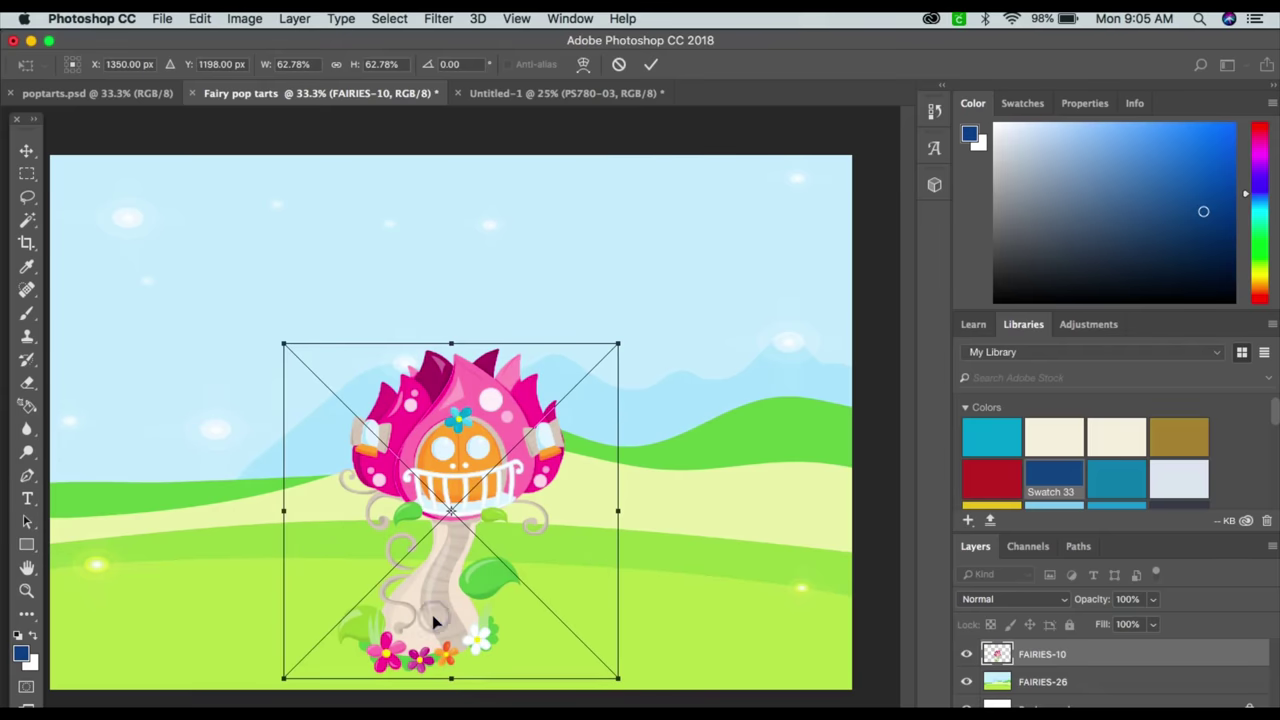
left_click(498, 358)
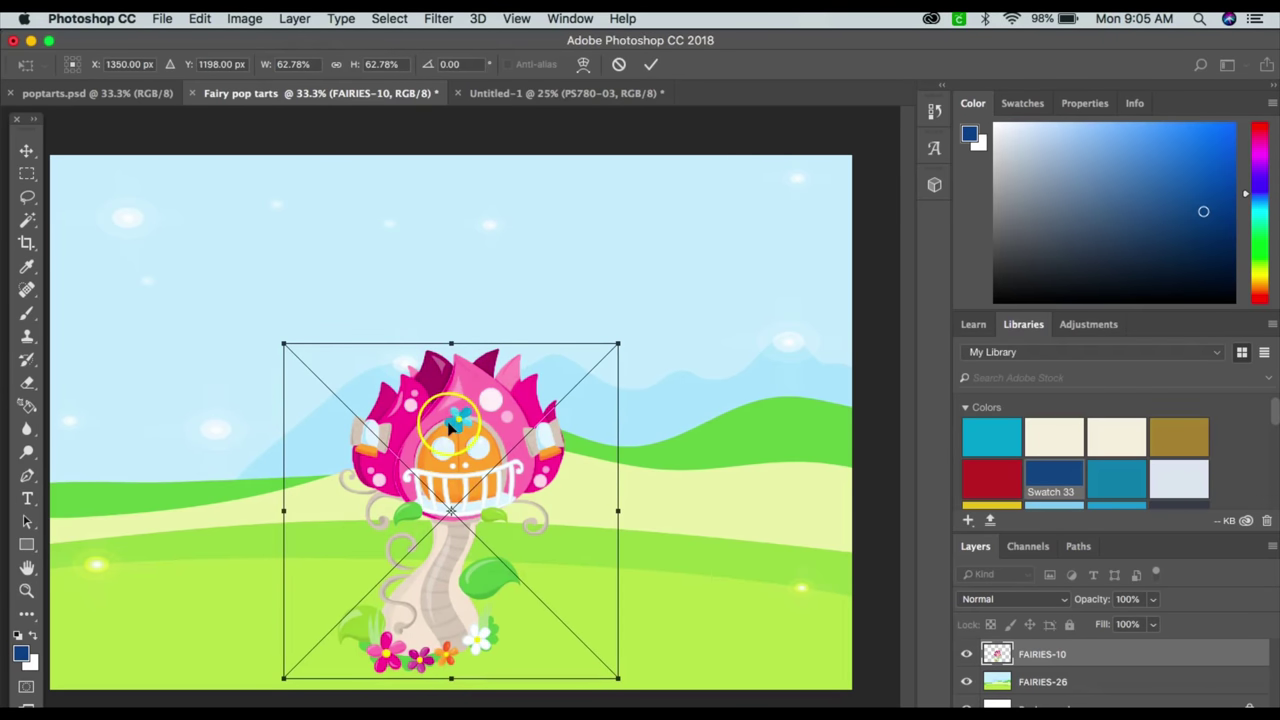
left_click(405, 284)
left_click(640, 428)
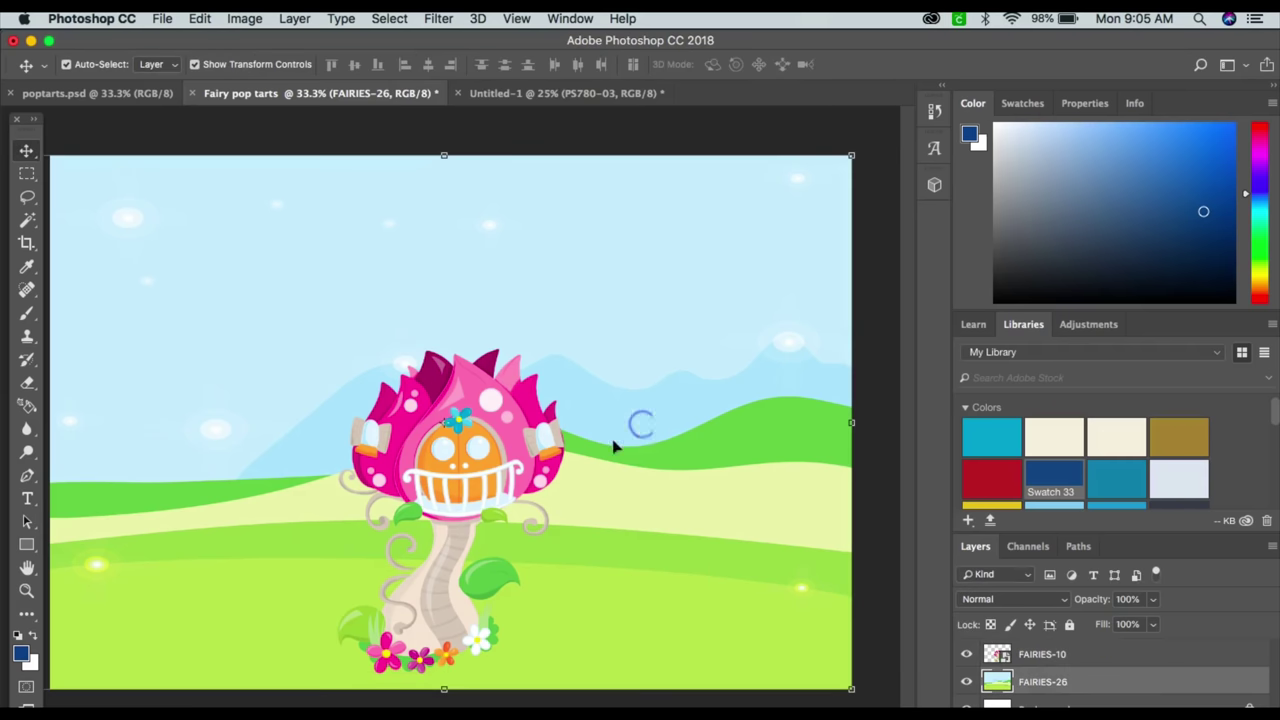
left_click(447, 507)
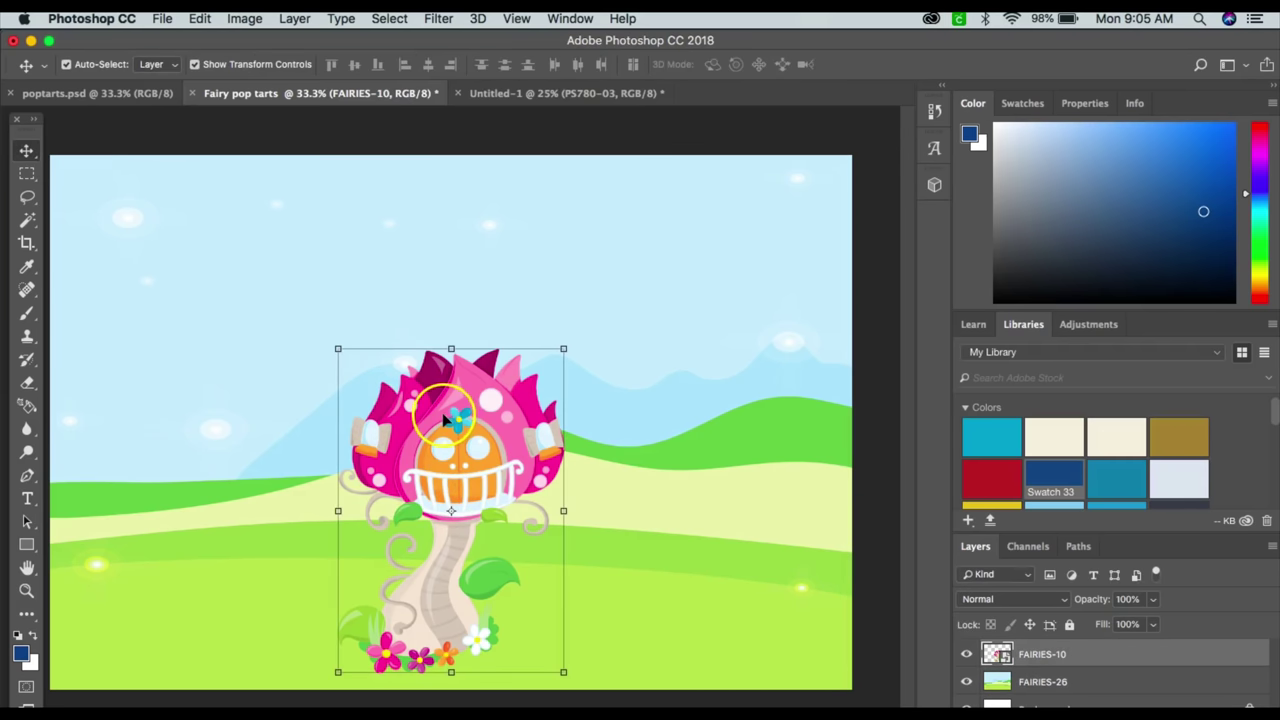
Place the FAIRIES-01.png artwork as an embedded image in the flower house scene
left_click(51, 62)
left_click(163, 19)
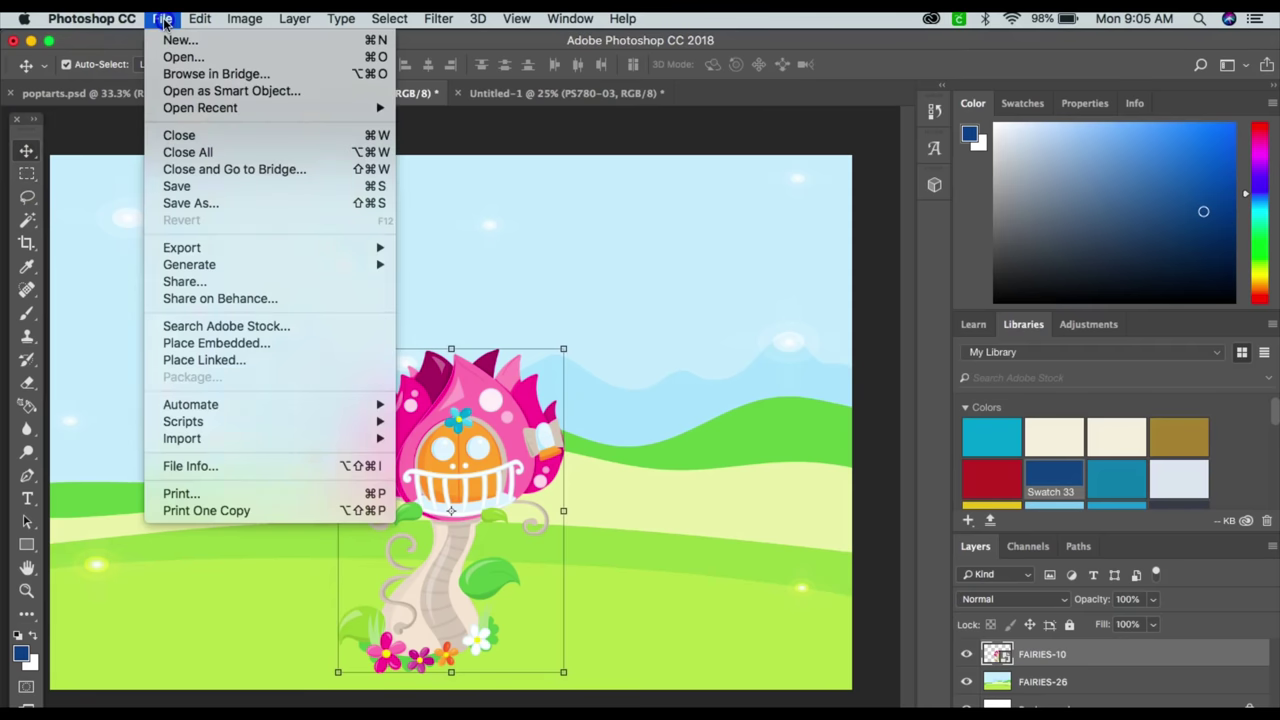
left_click(205, 343)
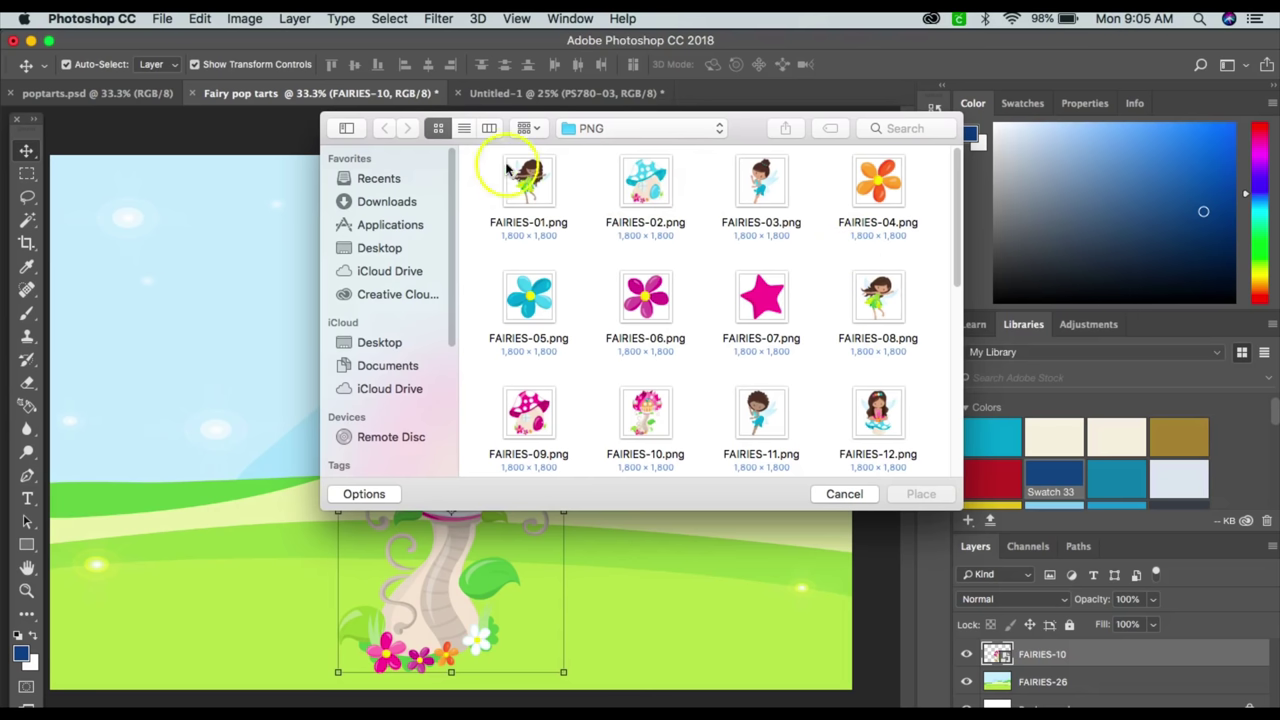
left_click(533, 181)
left_click(862, 459)
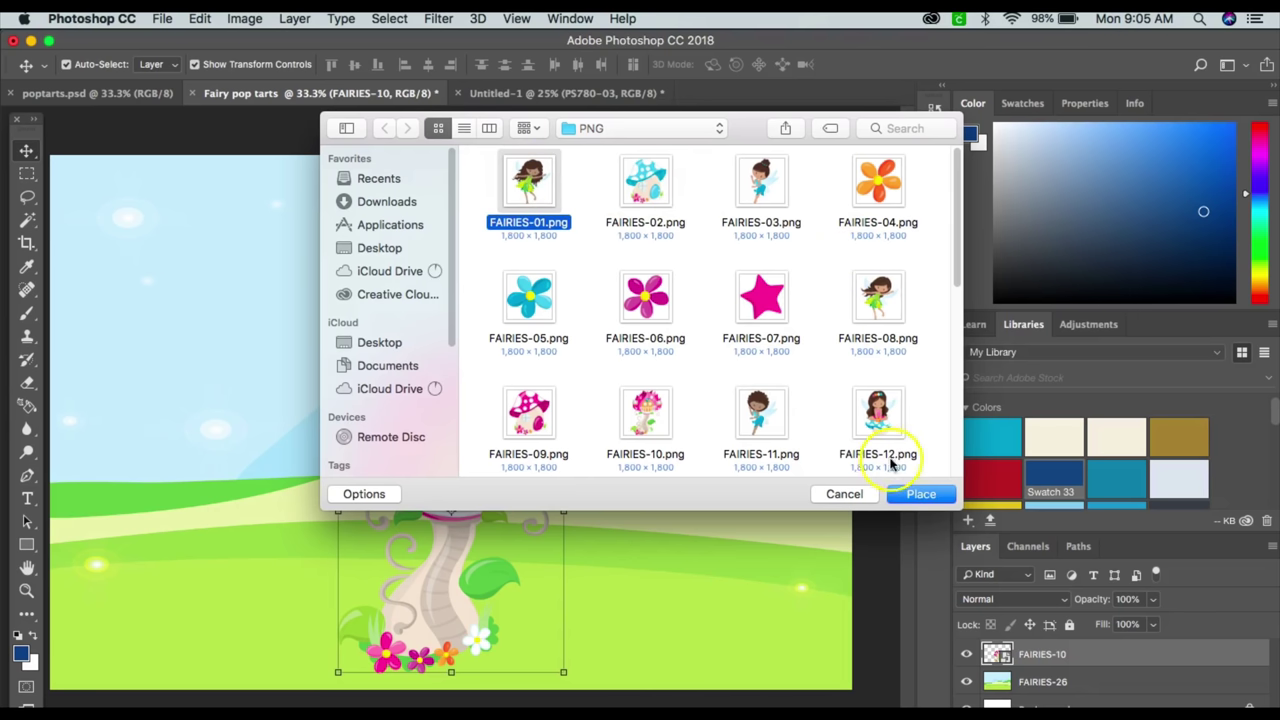
left_click(910, 494)
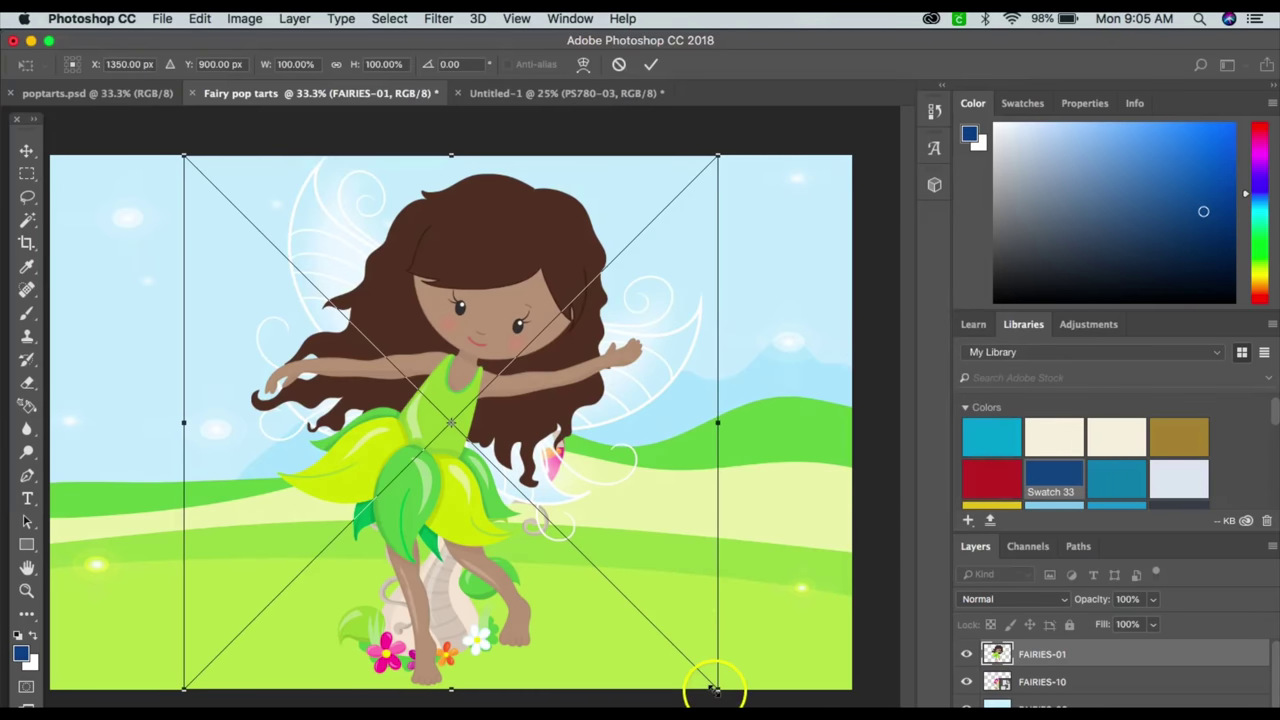
Scale the fairy down and place it in the sky to the left of the flower house
left_click_drag(716, 686, 368, 382)
left_click_drag(251, 316, 214, 400)
key("Return")
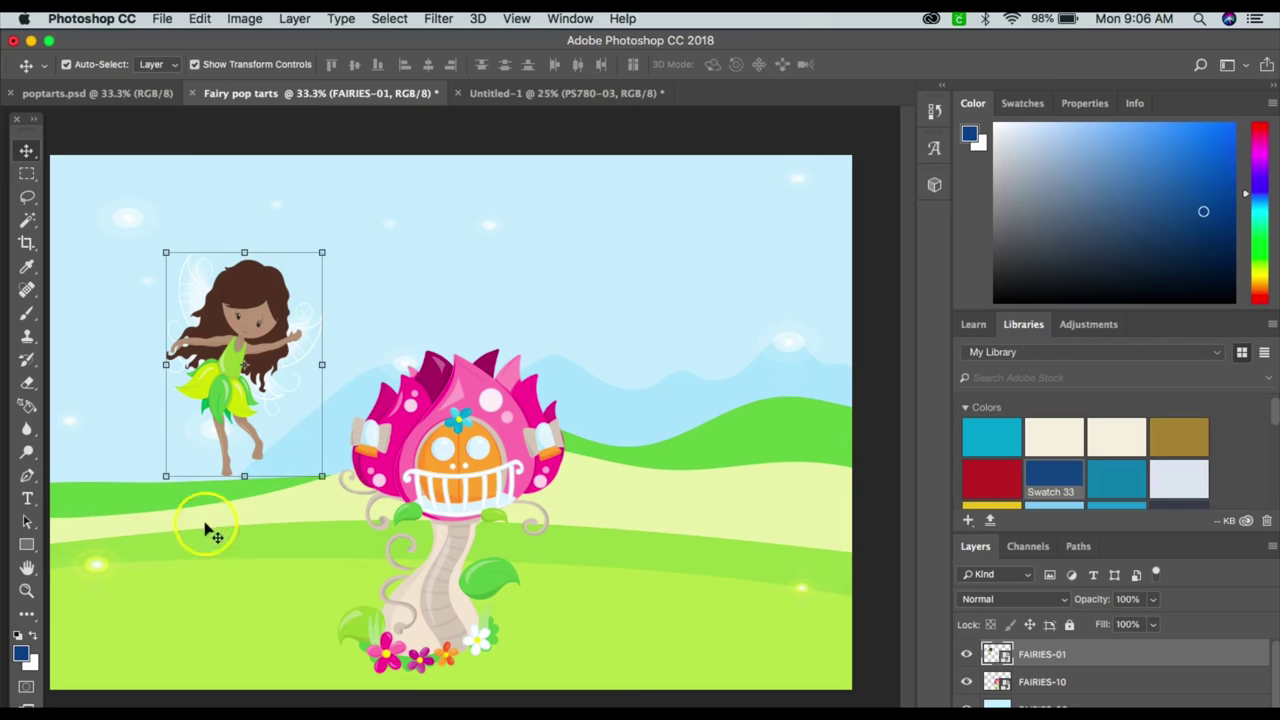
Select the fairy layer and rasterize it
left_click(305, 403)
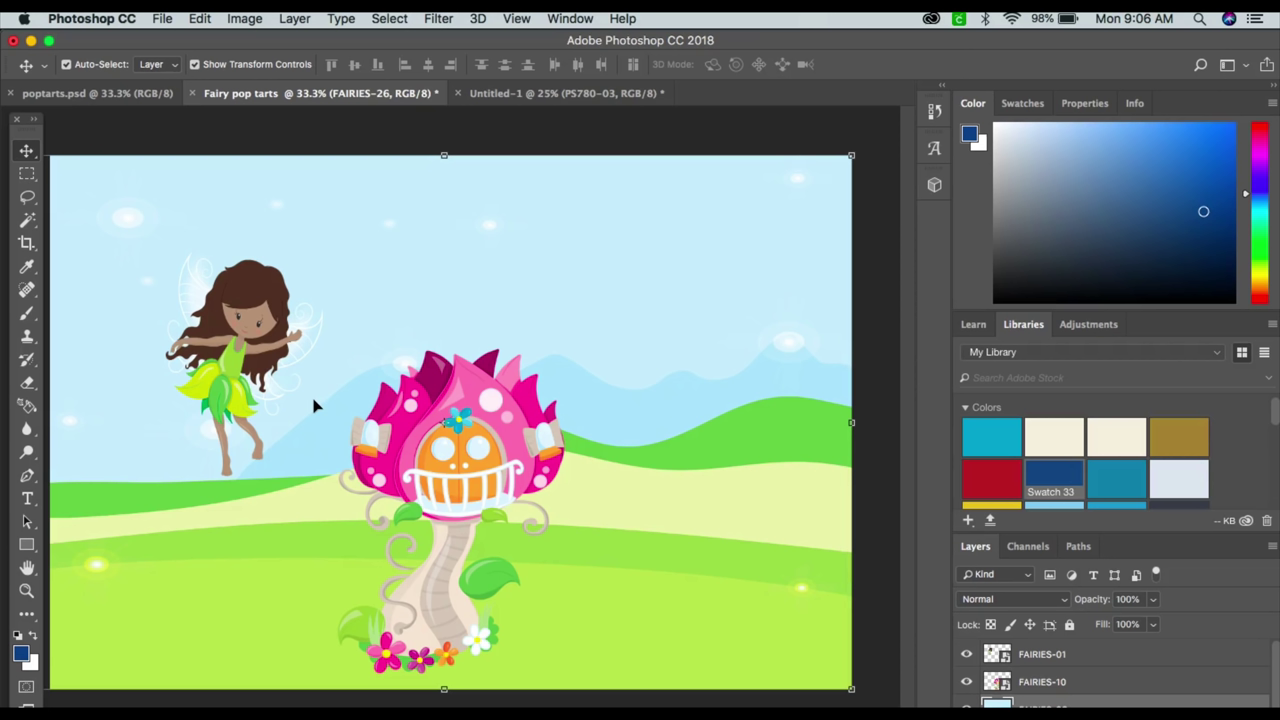
left_click(482, 473)
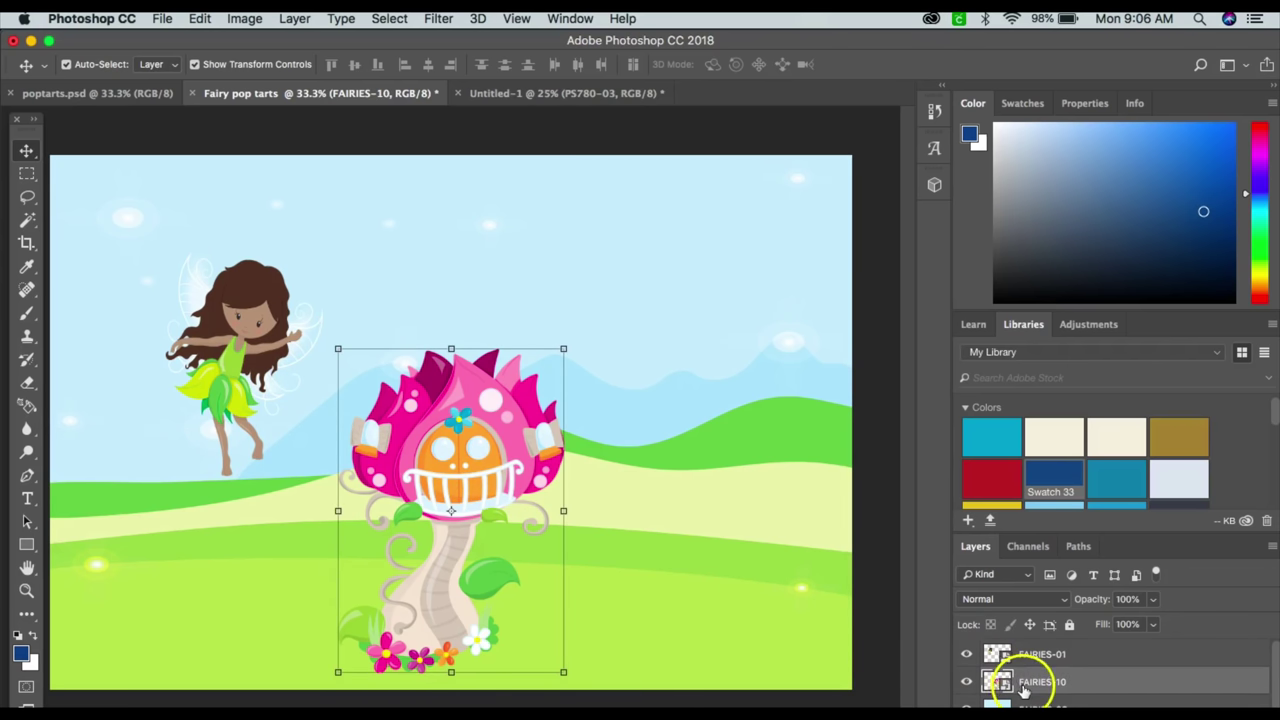
left_click(222, 366)
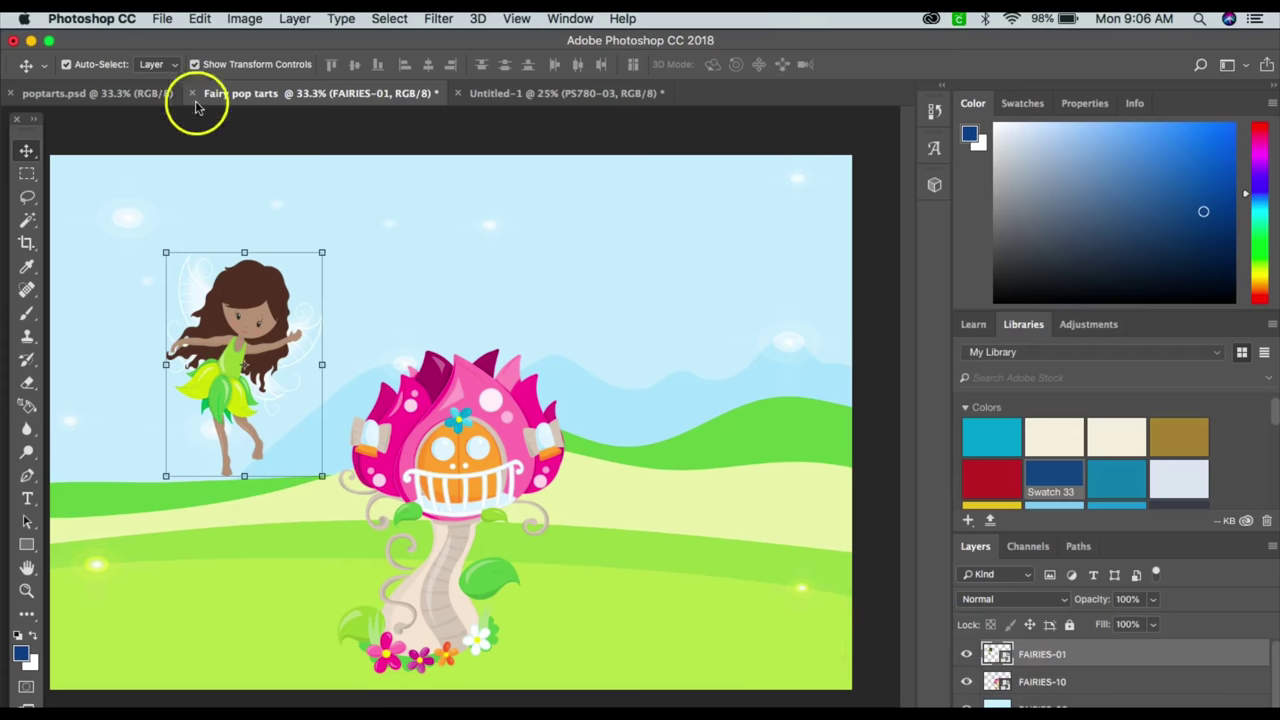
left_click(294, 18)
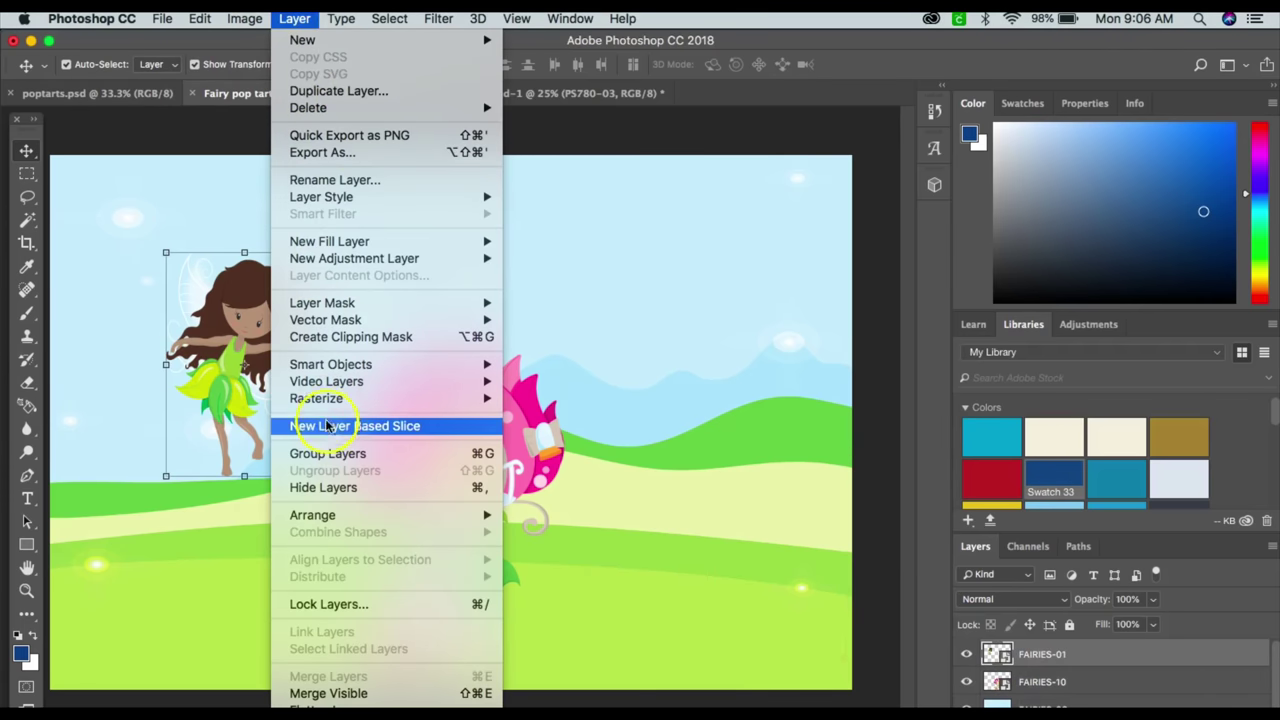
mouse_move(480, 398)
left_click(563, 463)
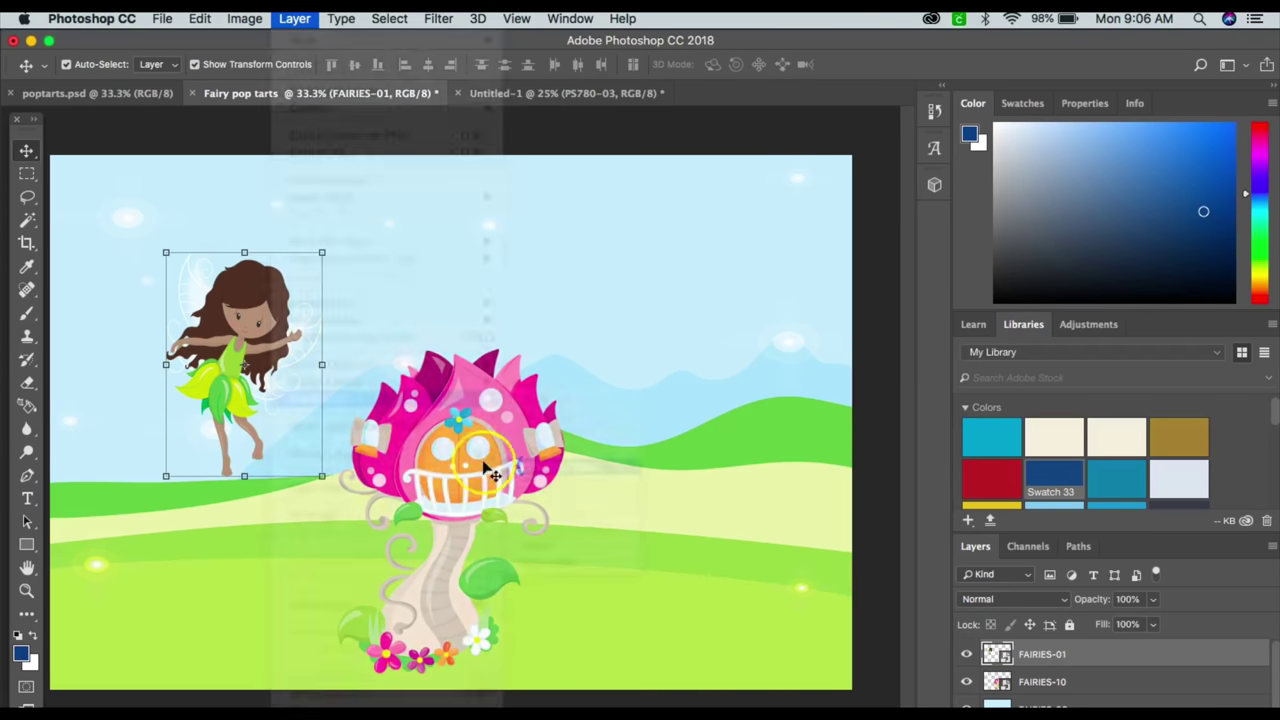
left_click(246, 509)
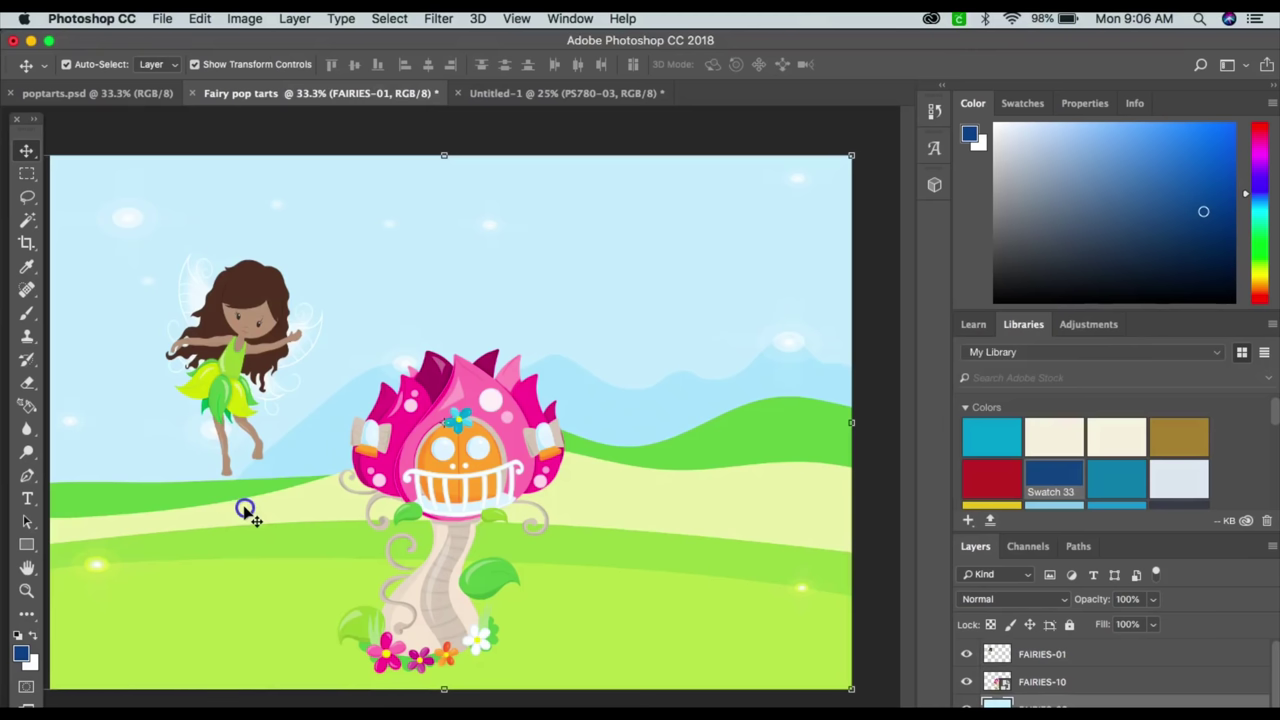
left_click(27, 222)
left_click(218, 400)
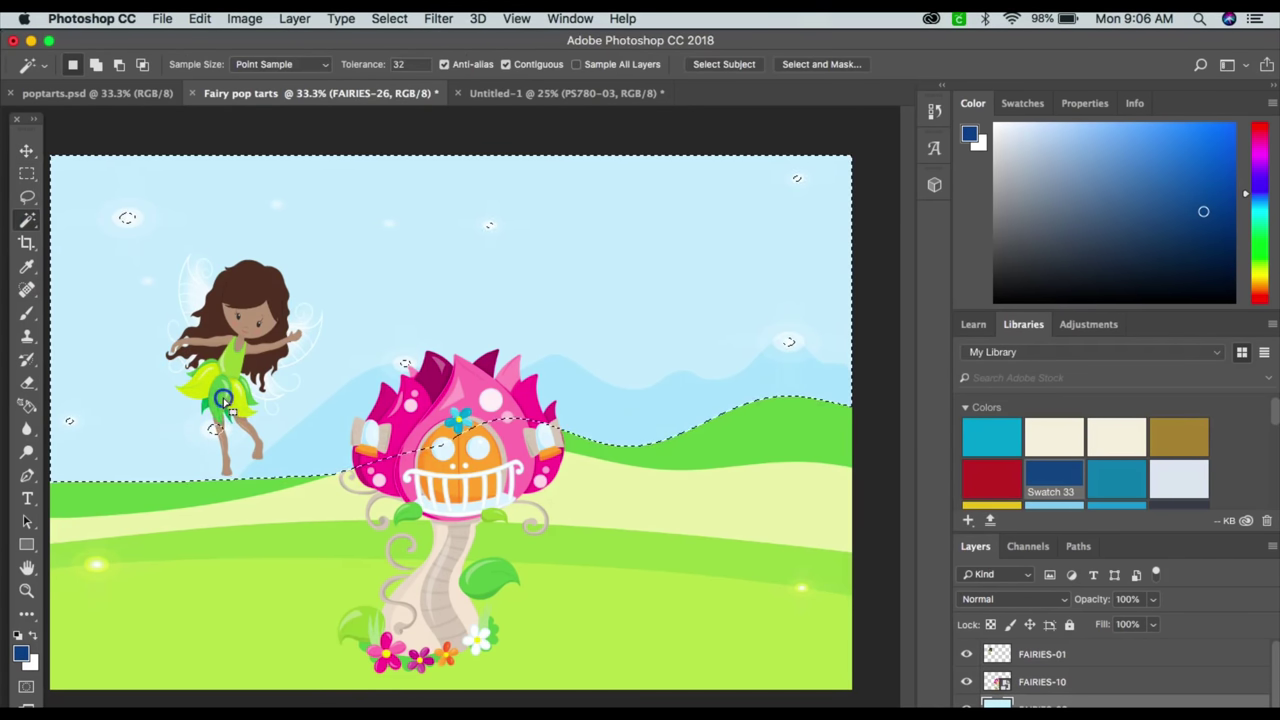
left_click(27, 150)
left_click(178, 278)
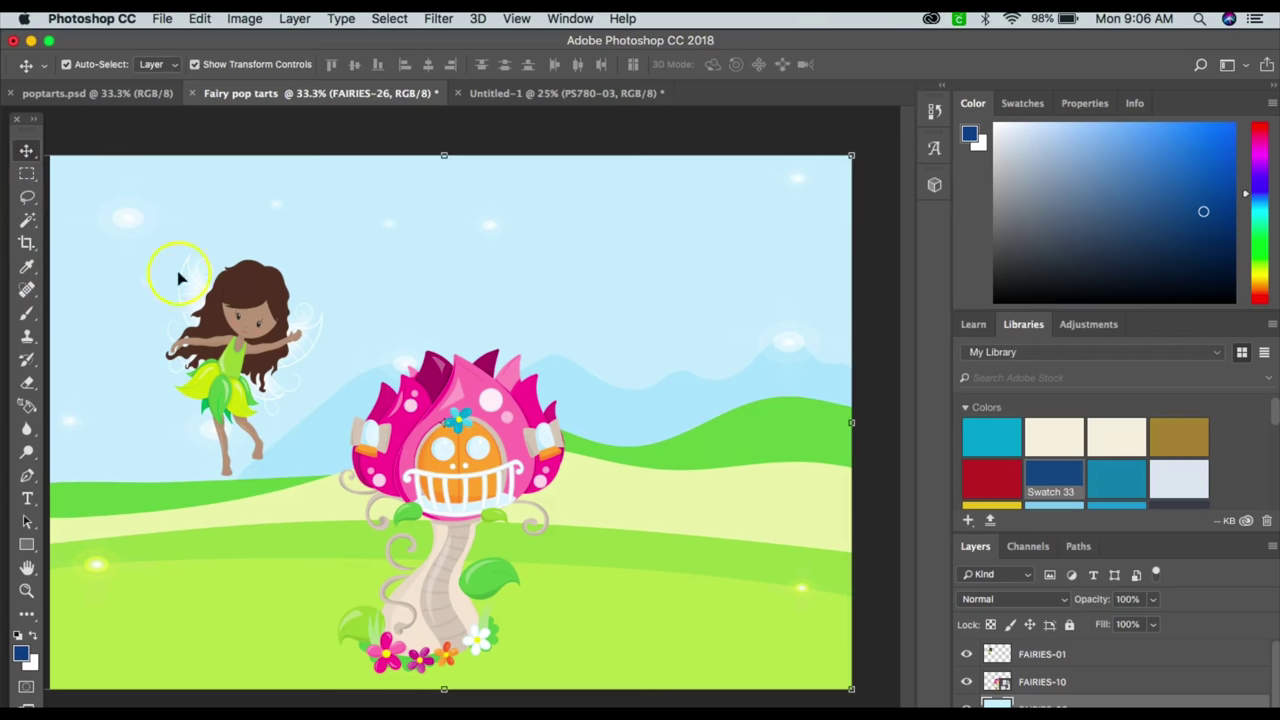
Select the fairy layer and pick out its green skirt leaf, face and hair in turn with the Magic Wand
left_click(205, 330)
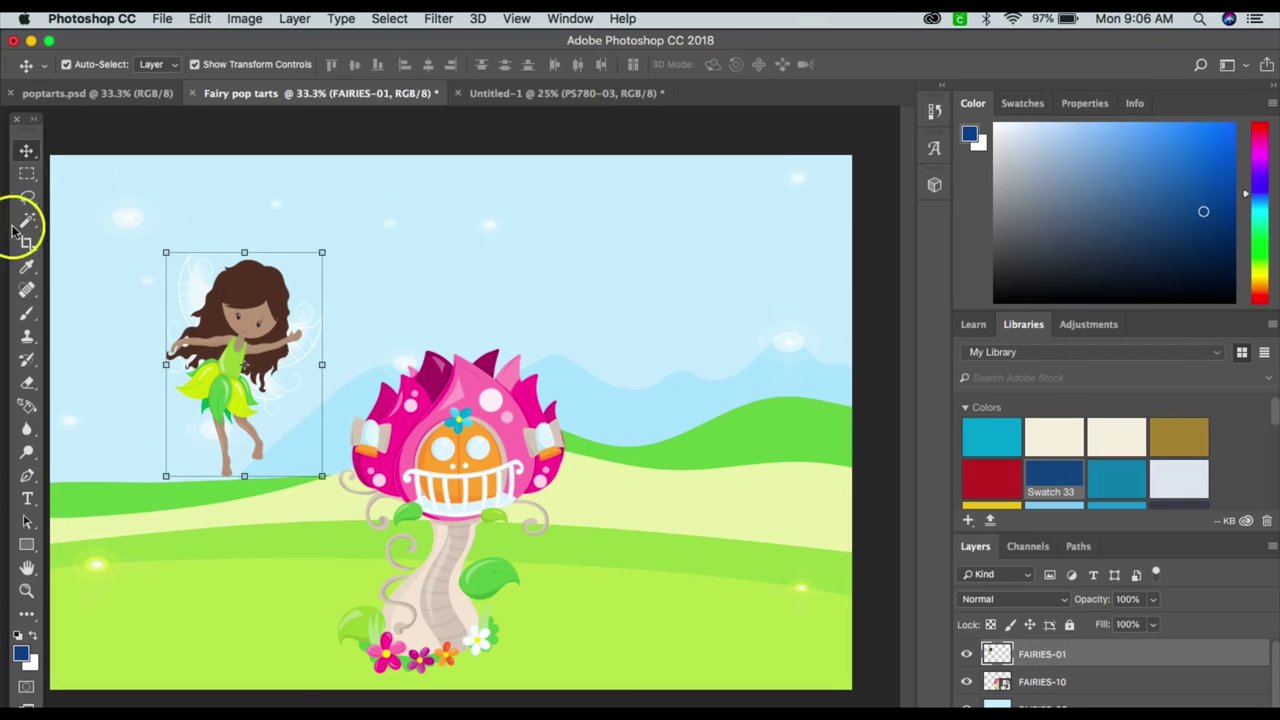
left_click(27, 222)
left_click(218, 404)
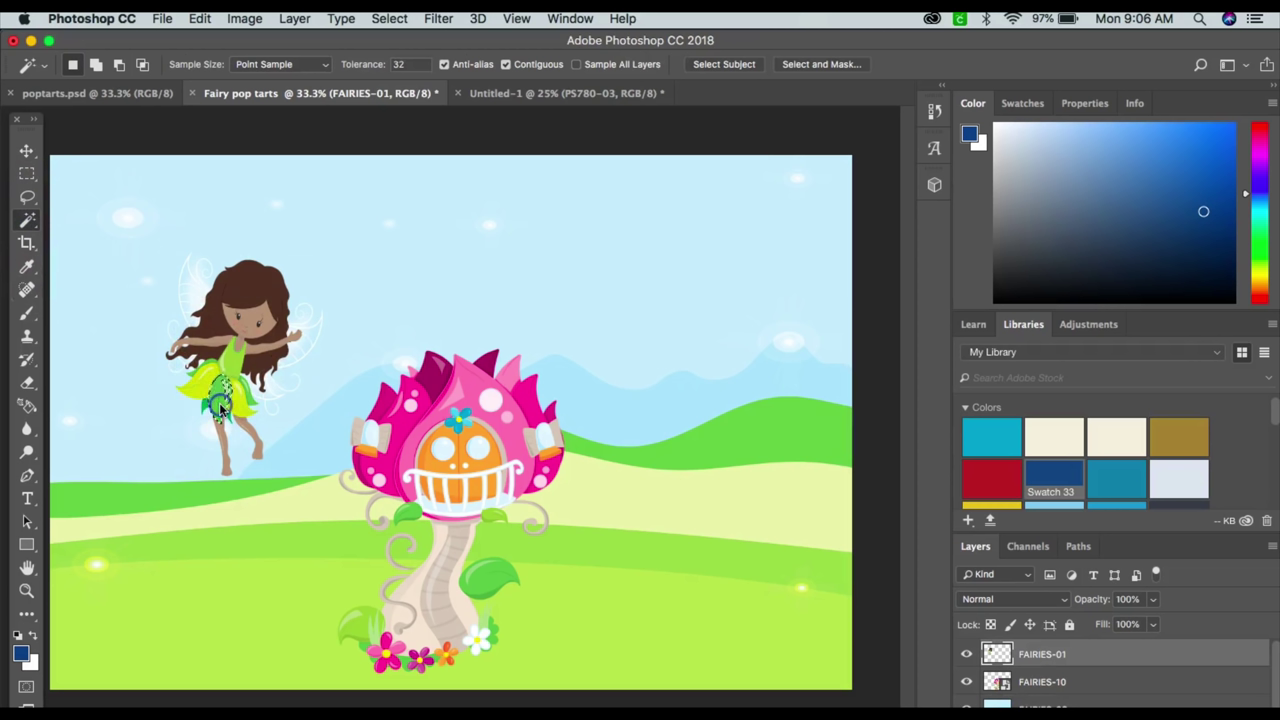
left_click(254, 336)
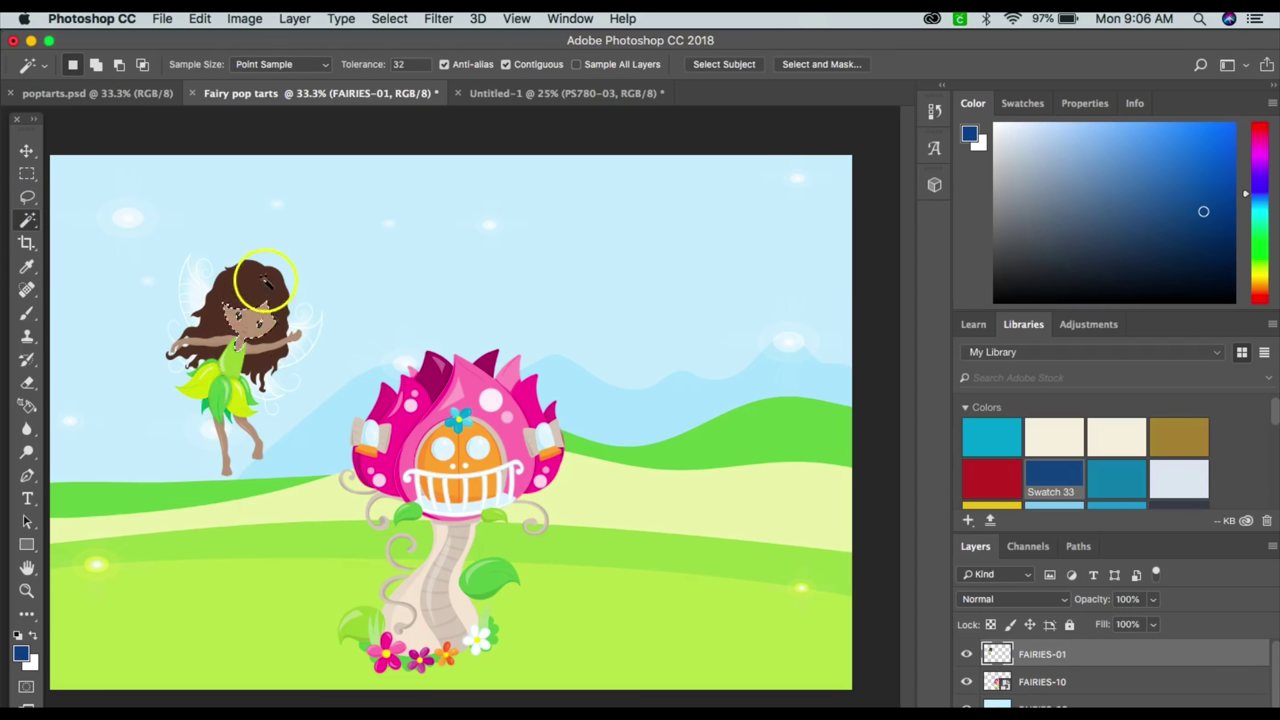
left_click(252, 285)
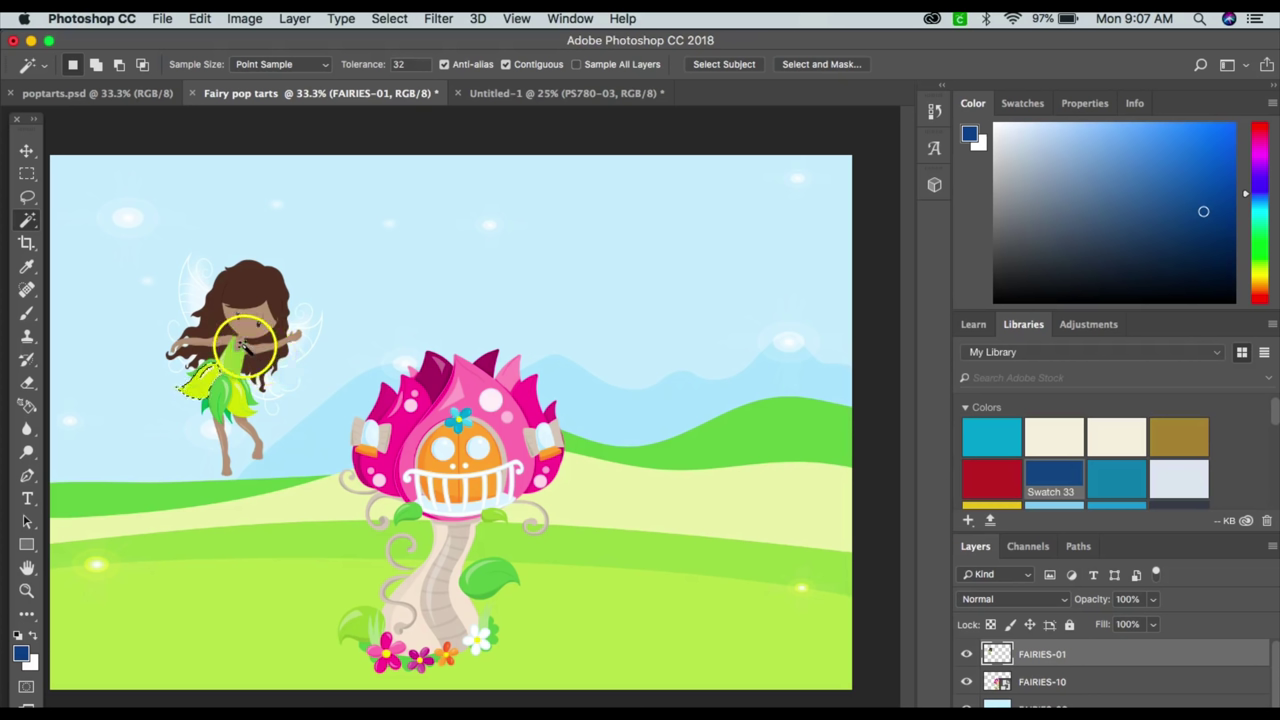
Pick out more single colour areas of the fairy, including the legs and hair, with the Magic Wand, and clear the selection
left_click(240, 334)
left_click(222, 445)
left_click(252, 433, "shift")
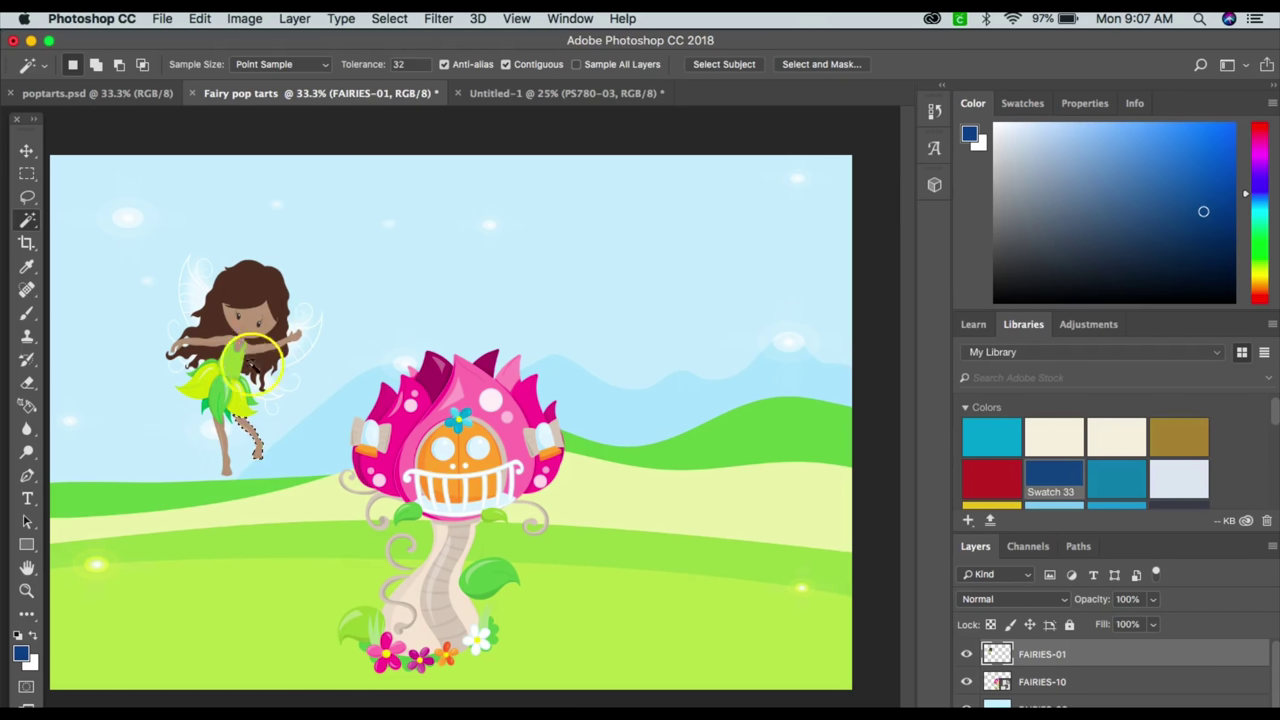
left_click(200, 348)
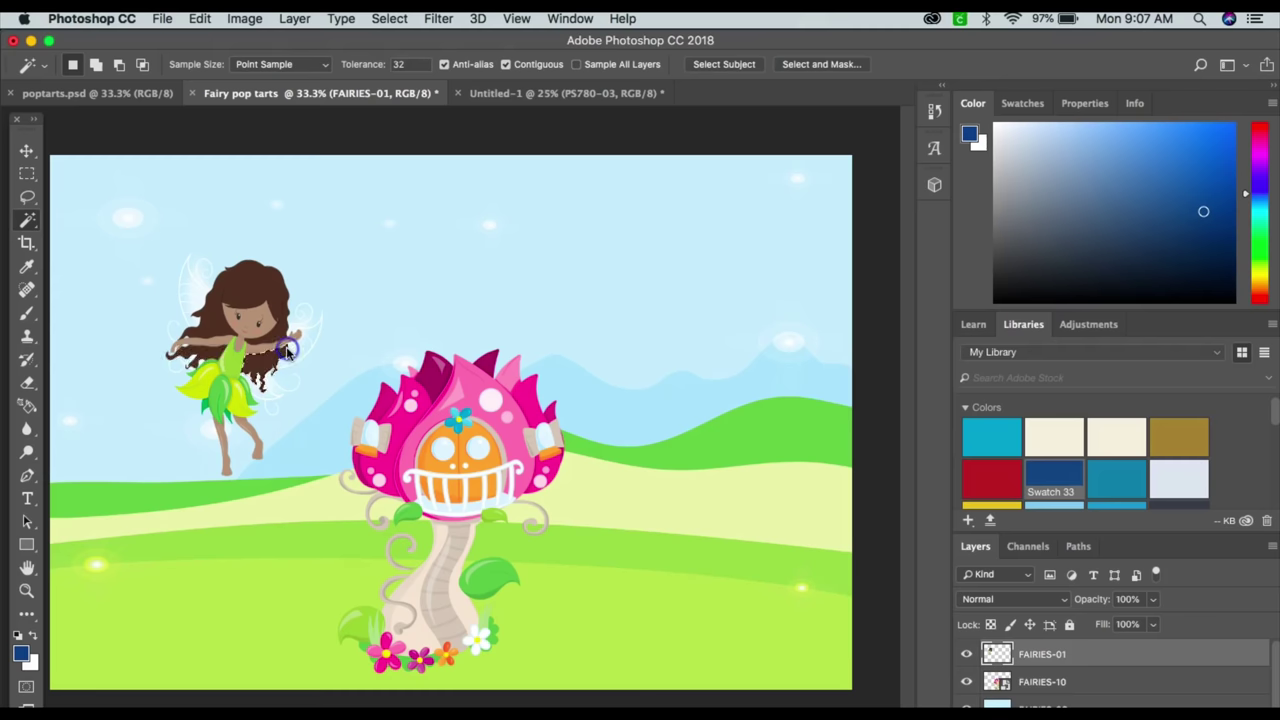
key("v")
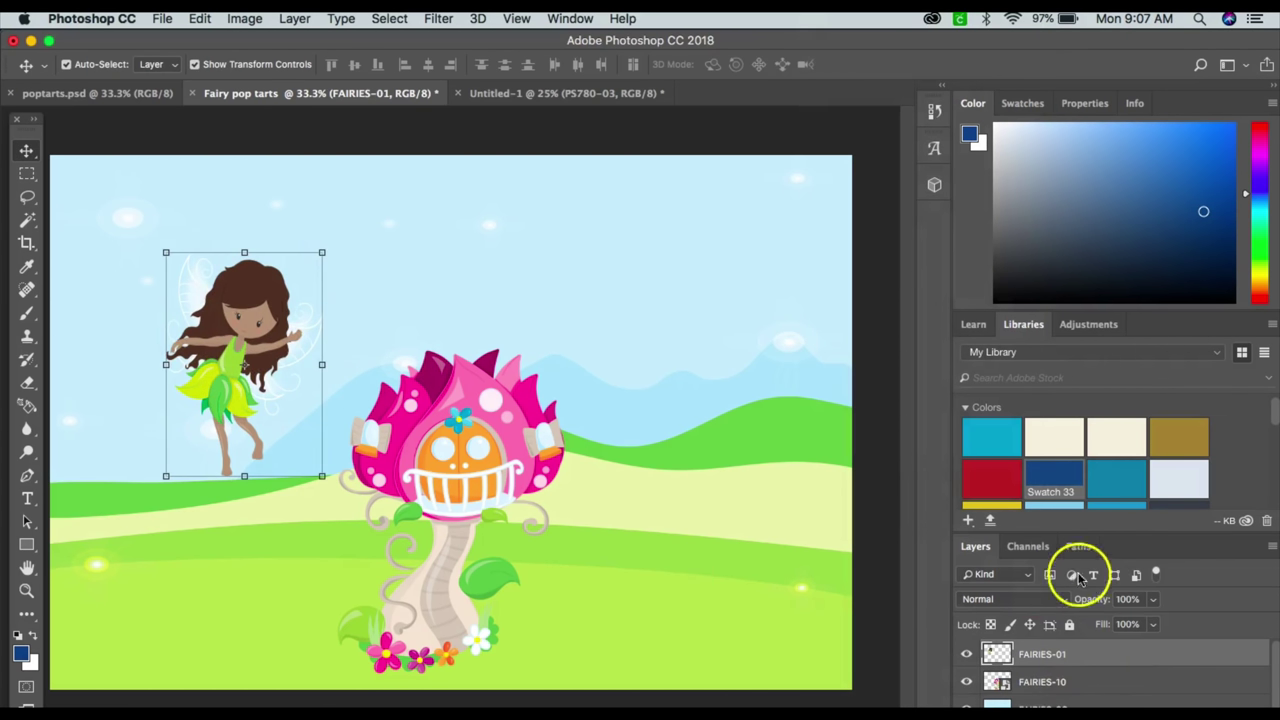
Open the fairy layer's blending options and enable Bevel & Emboss with Contour
right_click(1046, 657)
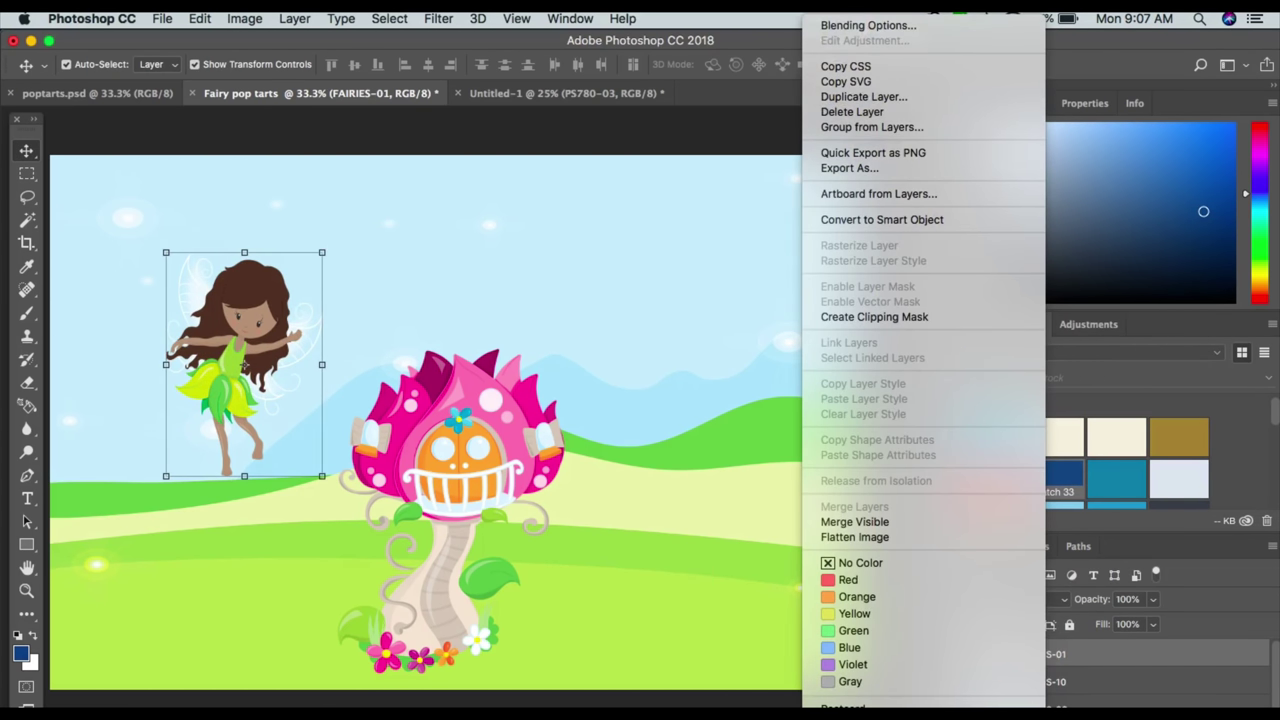
left_click(848, 25)
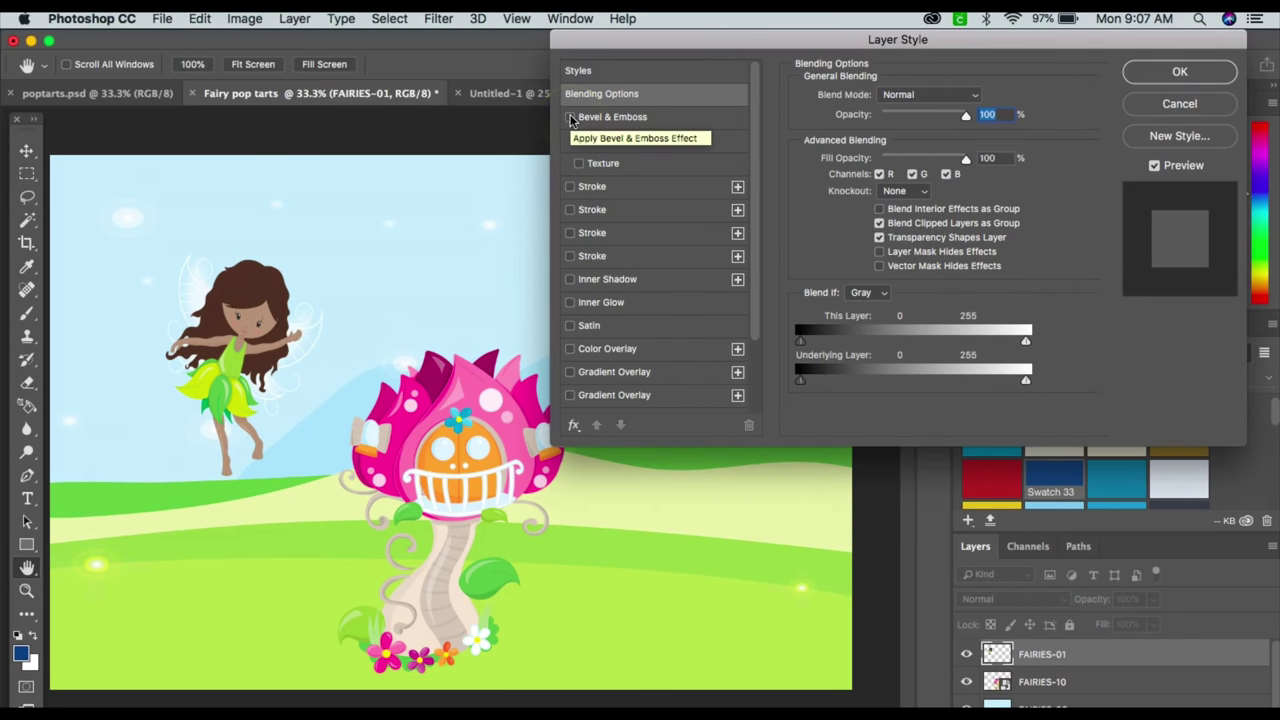
left_click(571, 117)
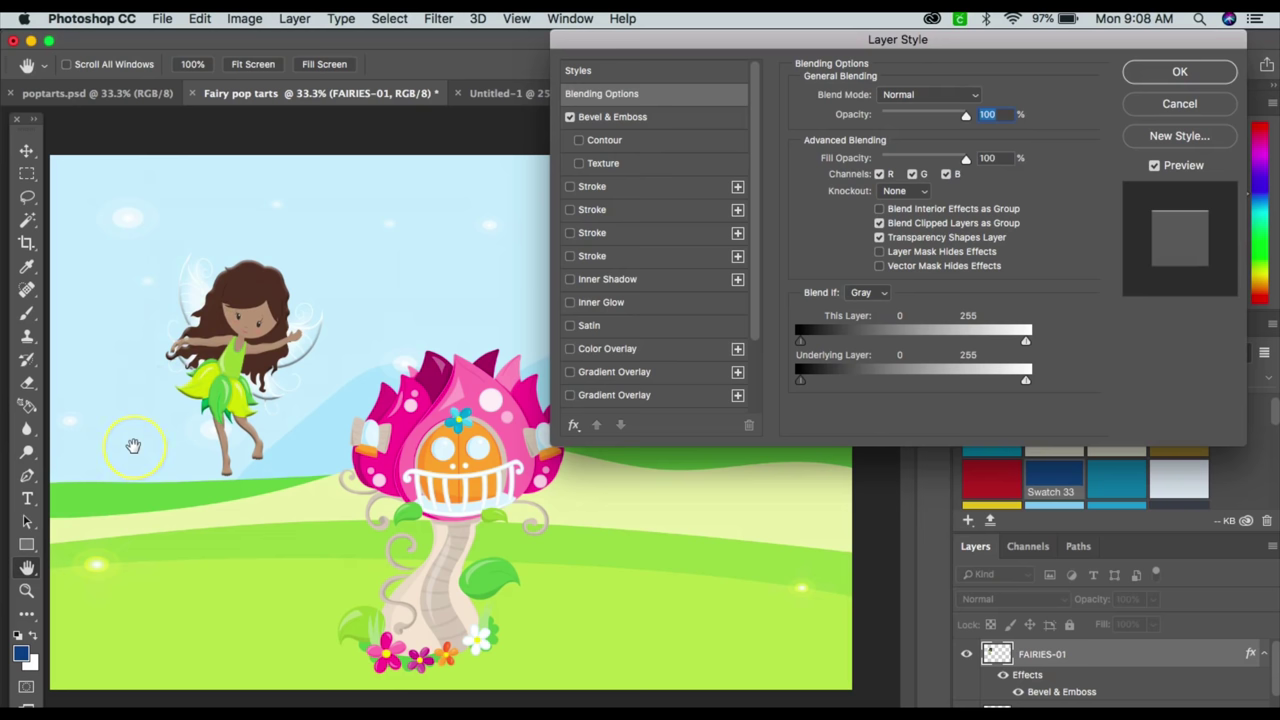
left_click(580, 141)
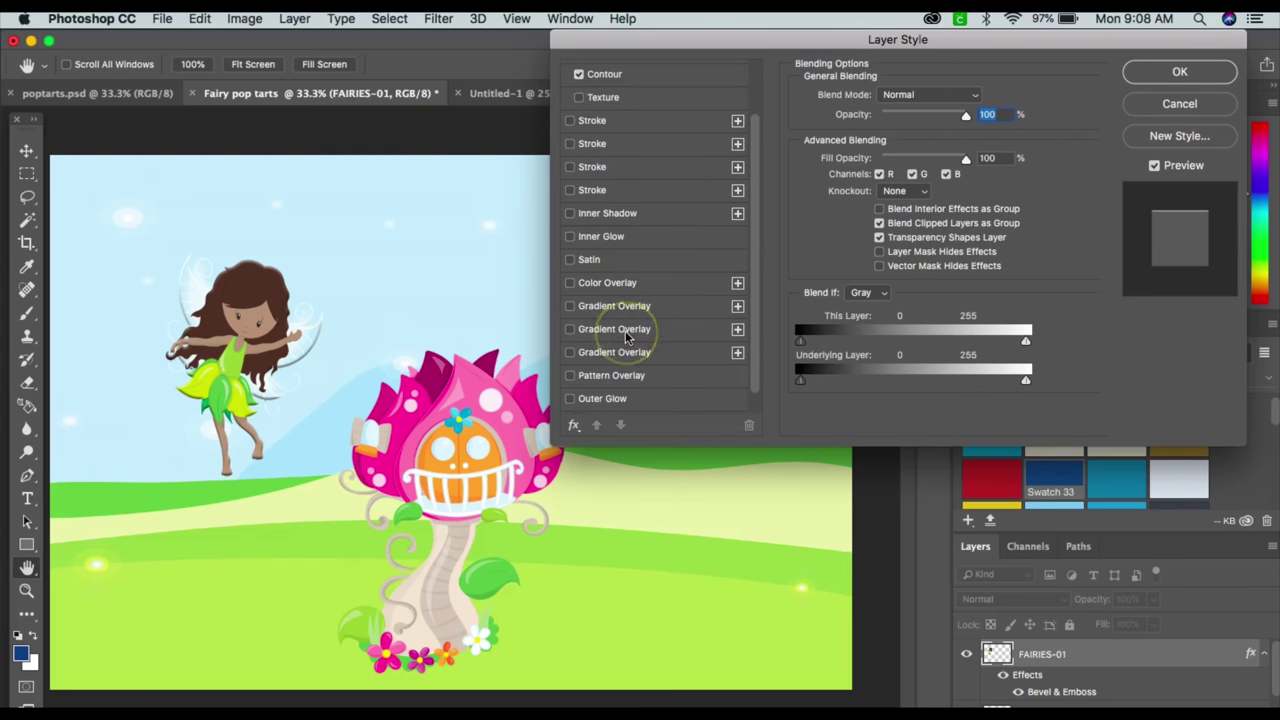
Enable a Stroke on the fairy, add a second one, and try pale pinkish-grey and blue tones as its colour
left_click(570, 115)
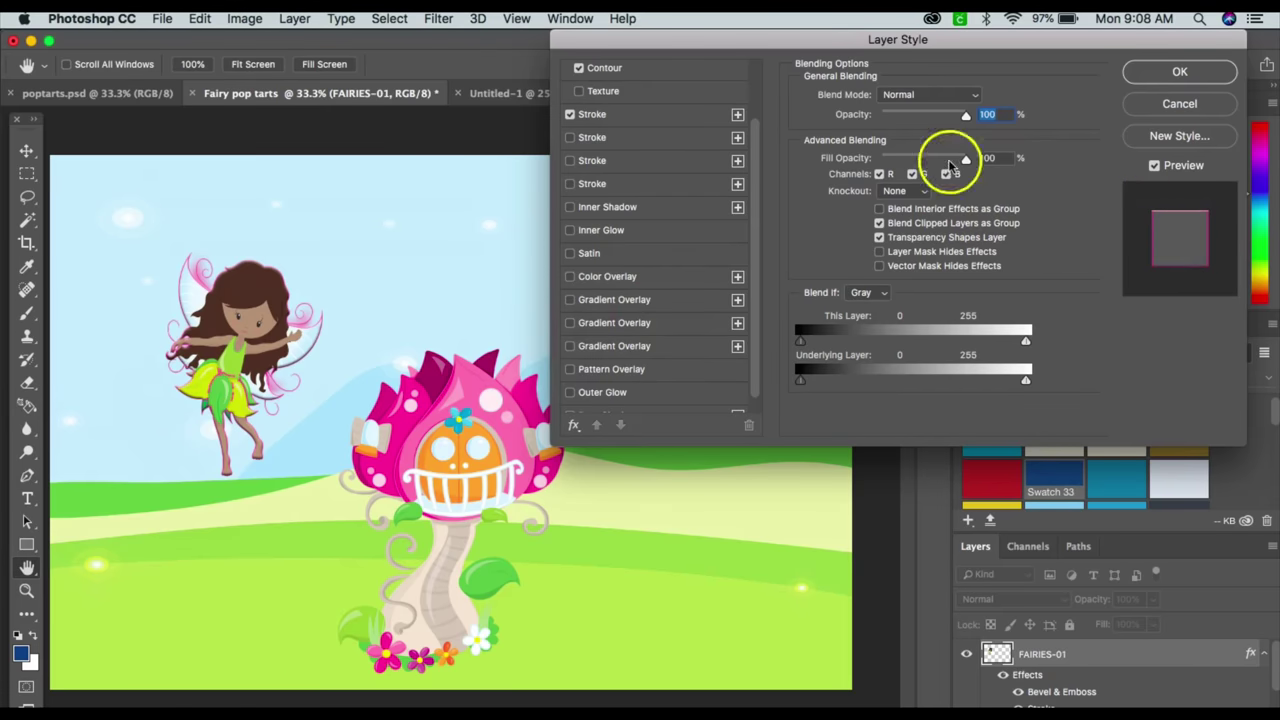
left_click(737, 116)
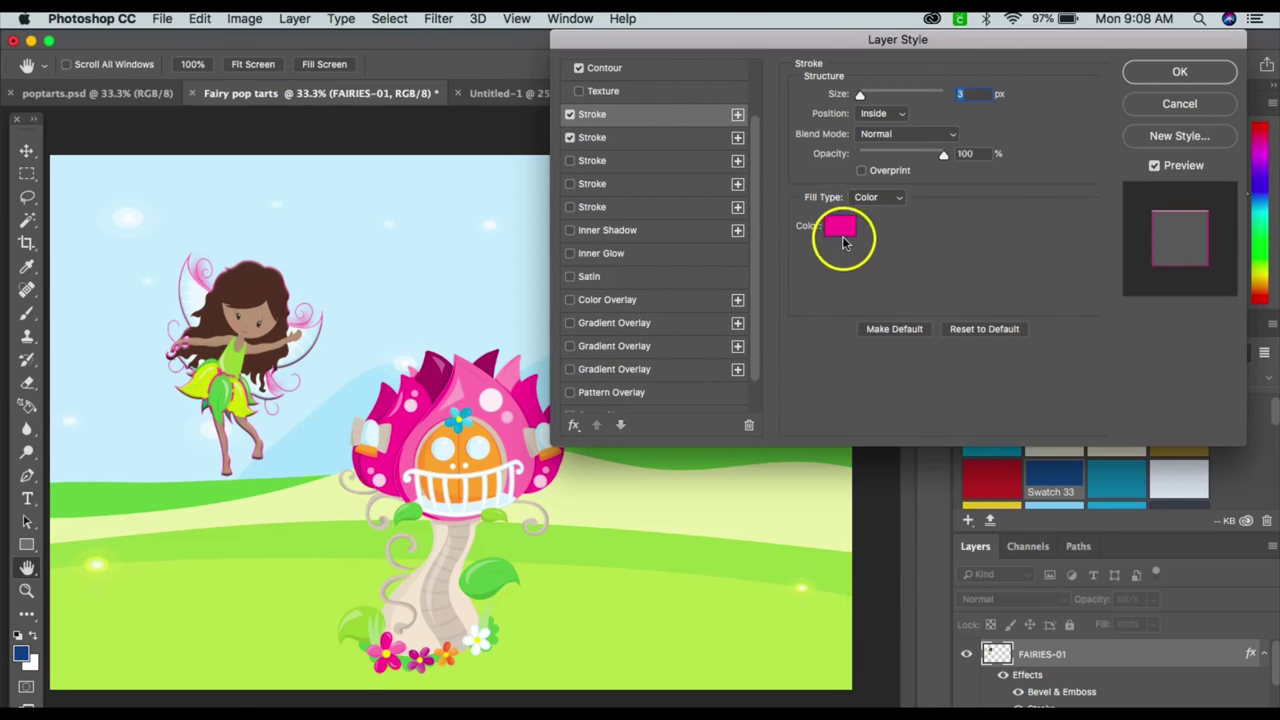
left_click(840, 229)
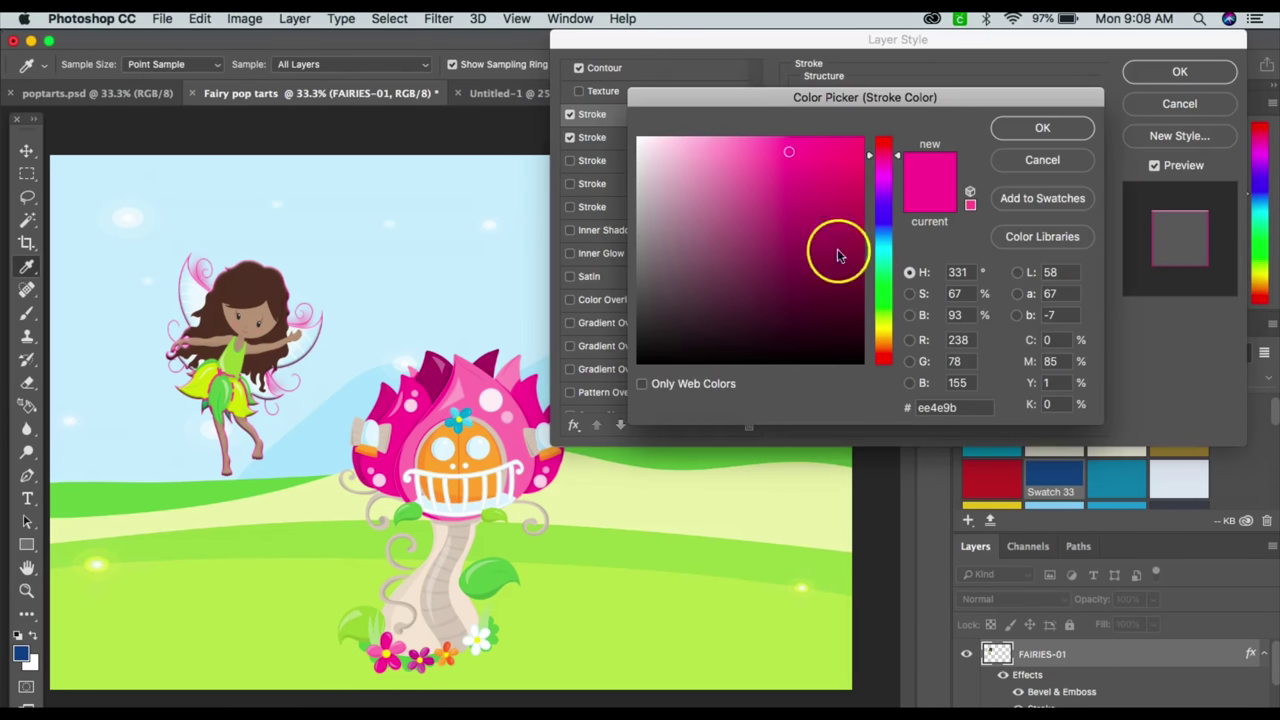
left_click(648, 162)
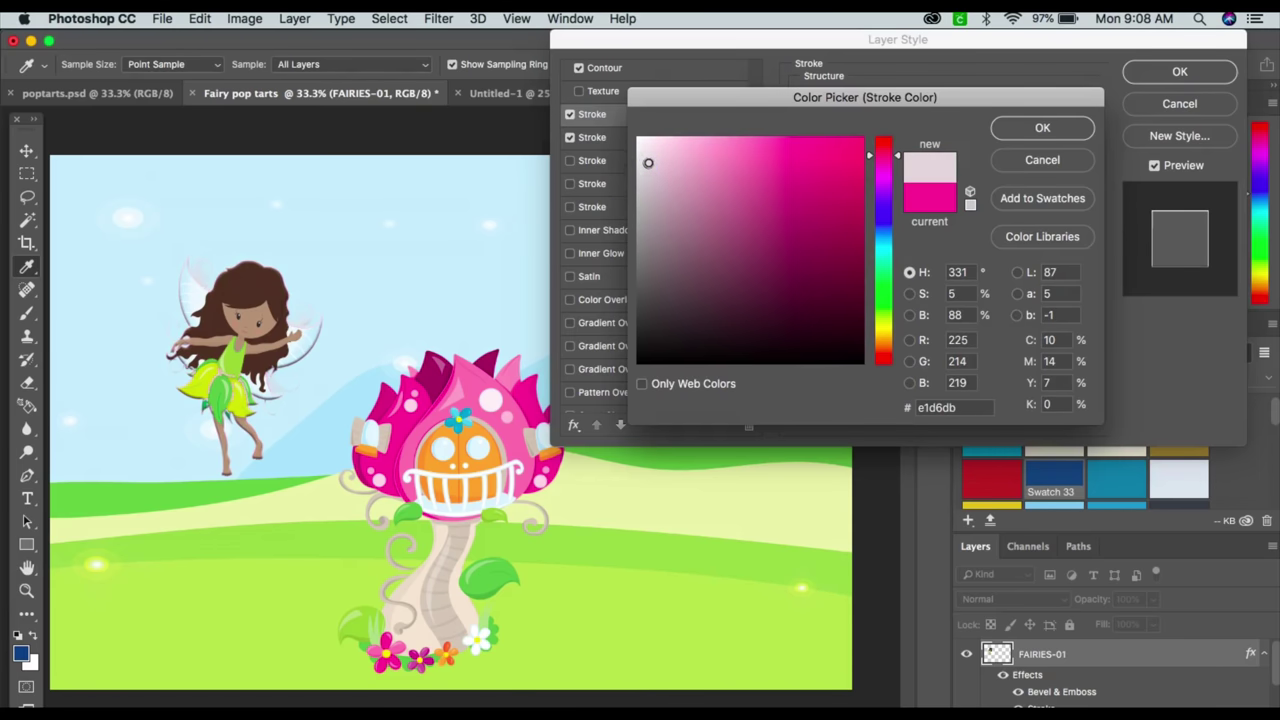
left_click(883, 235)
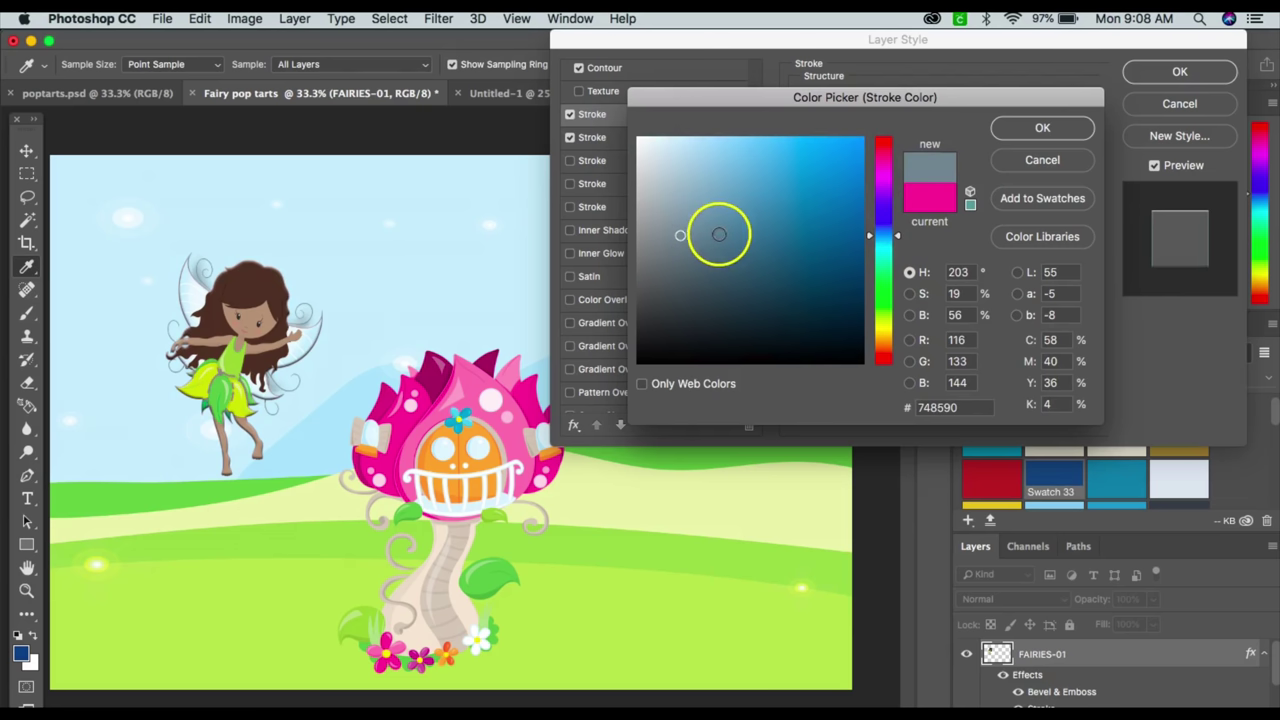
left_click(790, 167)
mouse_move(837, 160)
left_mouse_down()
mouse_move(820, 283)
mouse_move(743, 299)
mouse_move(831, 309)
mouse_move(851, 223)
mouse_move(843, 180)
mouse_move(734, 172)
mouse_move(666, 254)
left_mouse_up()
Try reddish tones for the stroke colour, discard the colour change, and turn both strokes off
mouse_move(880, 350)
left_mouse_down()
mouse_move(863, 349)
mouse_move(884, 362)
left_mouse_up()
mouse_move(717, 337)
left_mouse_down()
mouse_move(757, 254)
mouse_move(806, 222)
mouse_move(811, 194)
mouse_move(749, 189)
mouse_move(723, 234)
mouse_move(738, 280)
mouse_move(797, 216)
mouse_move(826, 226)
mouse_move(834, 186)
mouse_move(771, 189)
mouse_move(746, 240)
left_mouse_up()
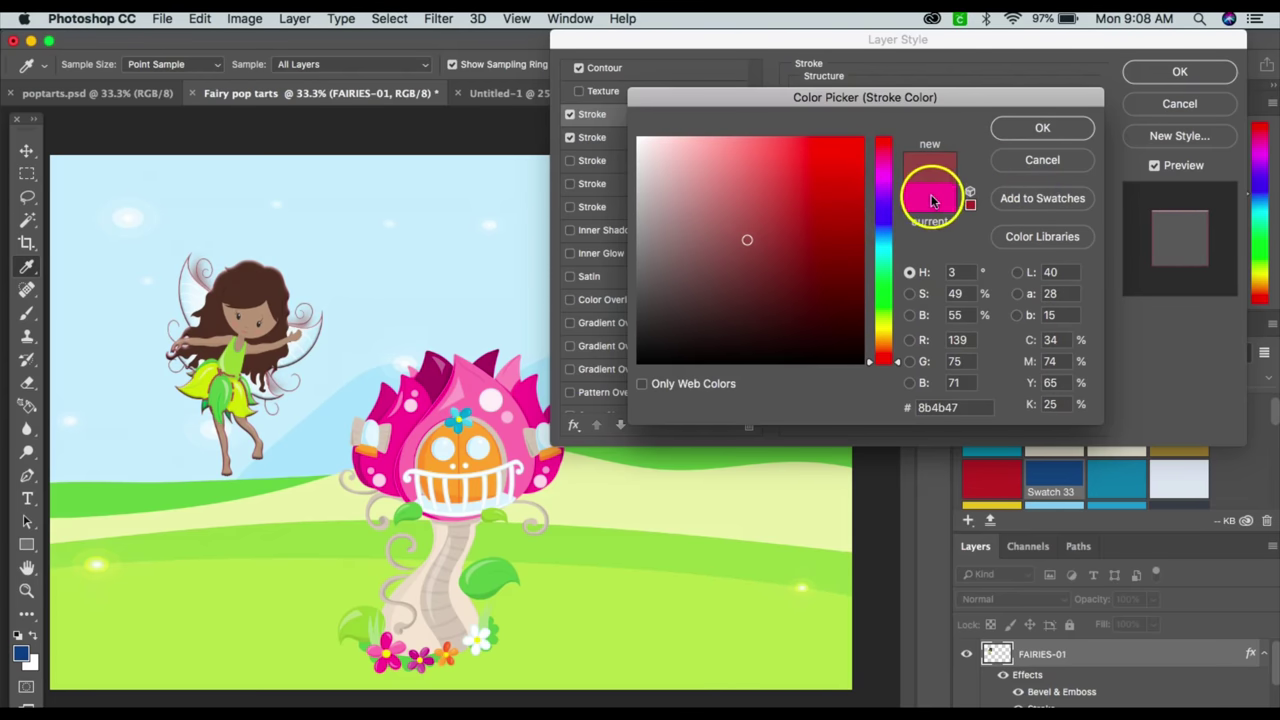
left_click(648, 156)
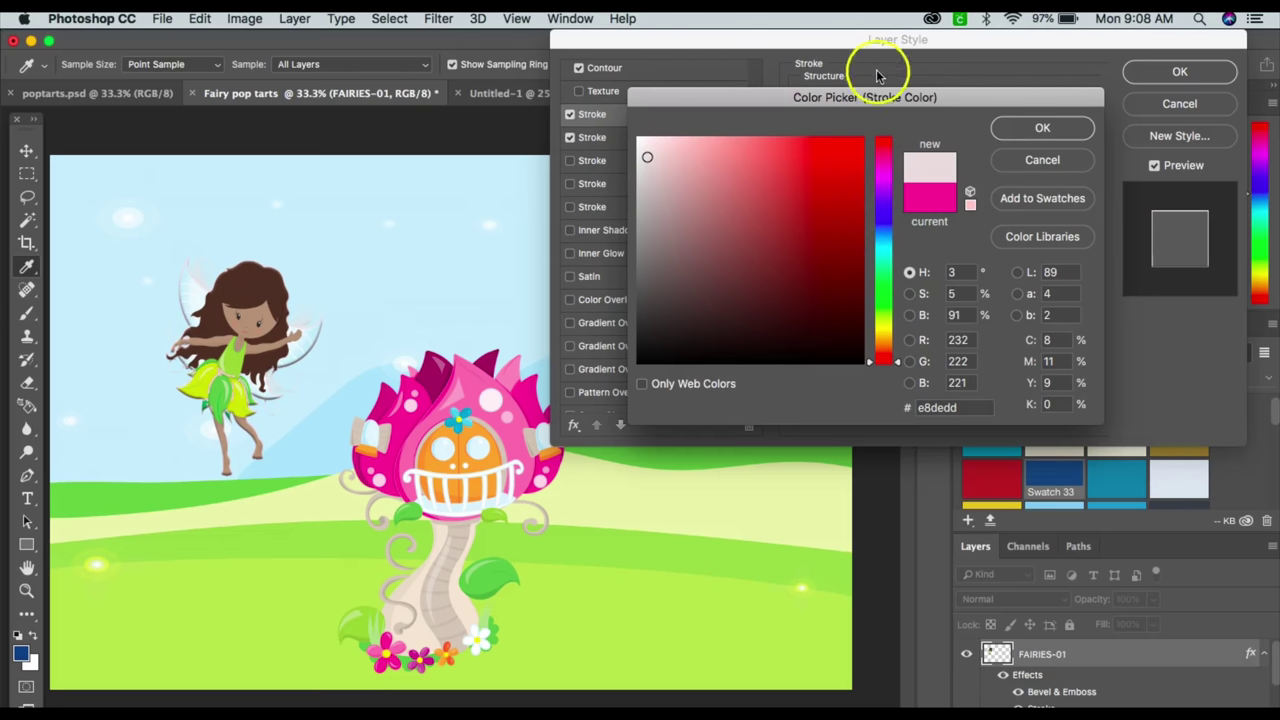
left_click(1042, 160)
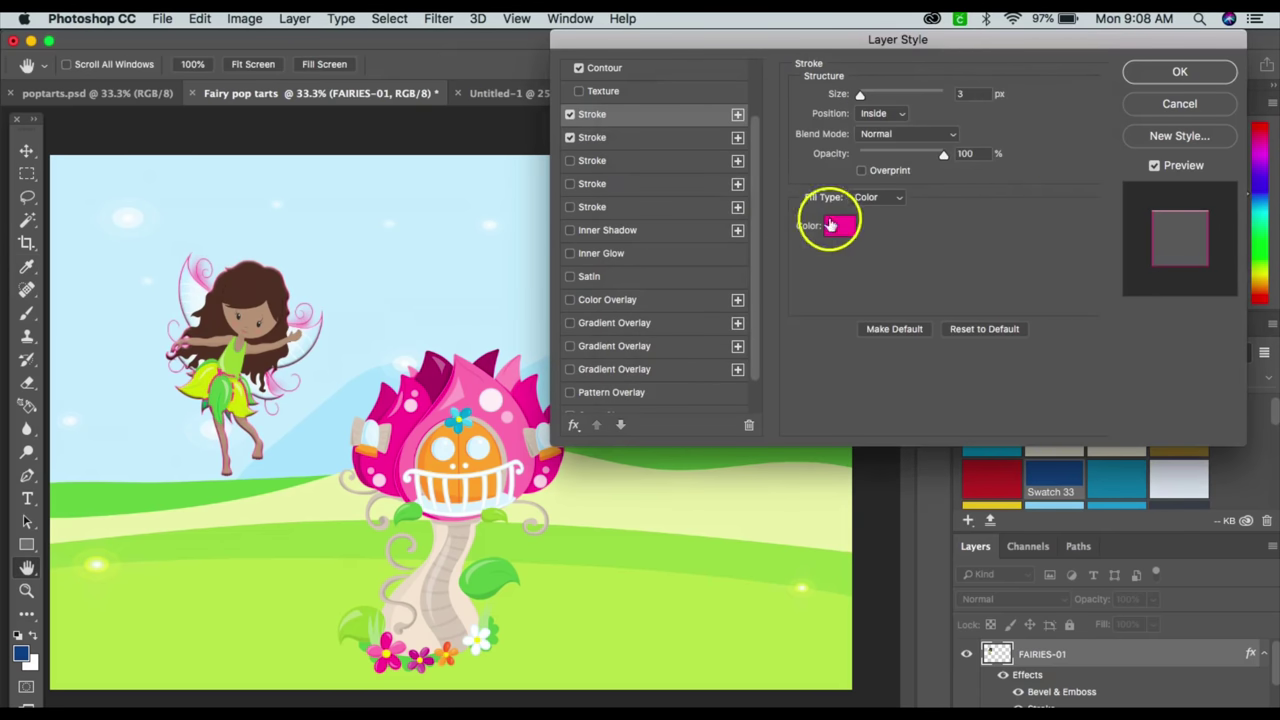
left_click(570, 114)
left_click(570, 138)
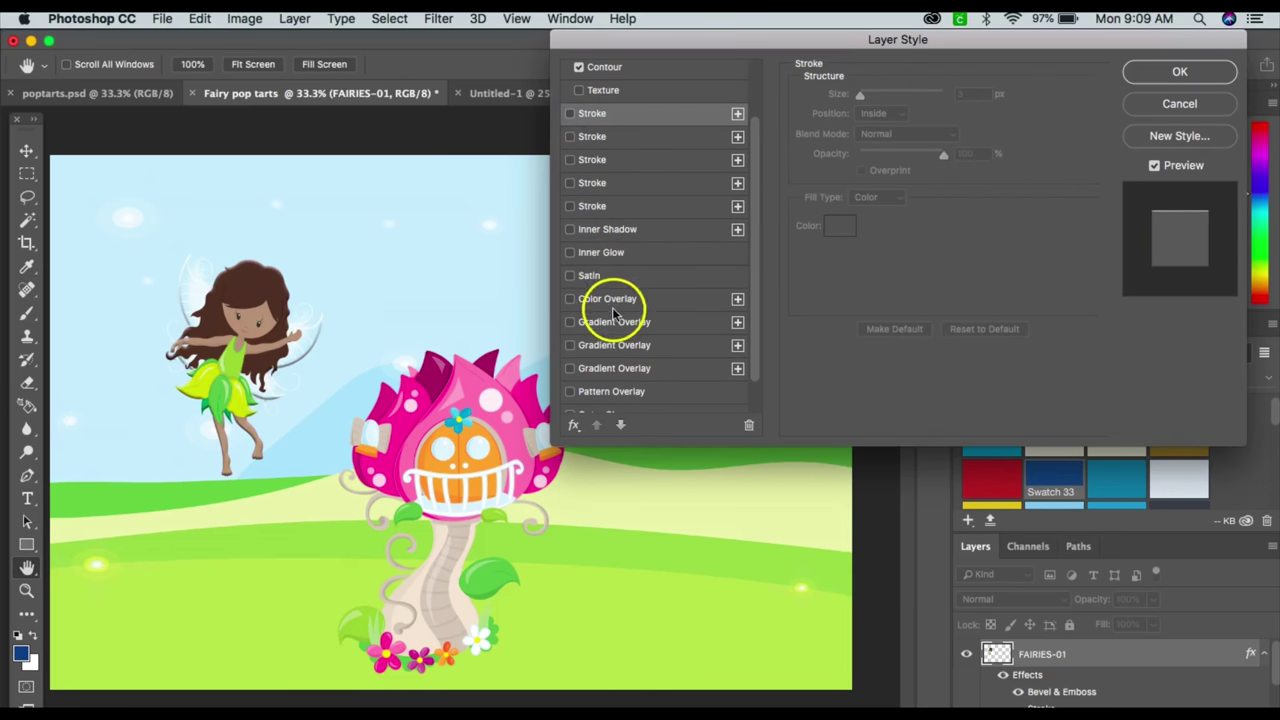
Enable the Drop Shadow and Outer Glow effects on the fairy layer
scroll(625, 320, "down", 2)
left_click(570, 399)
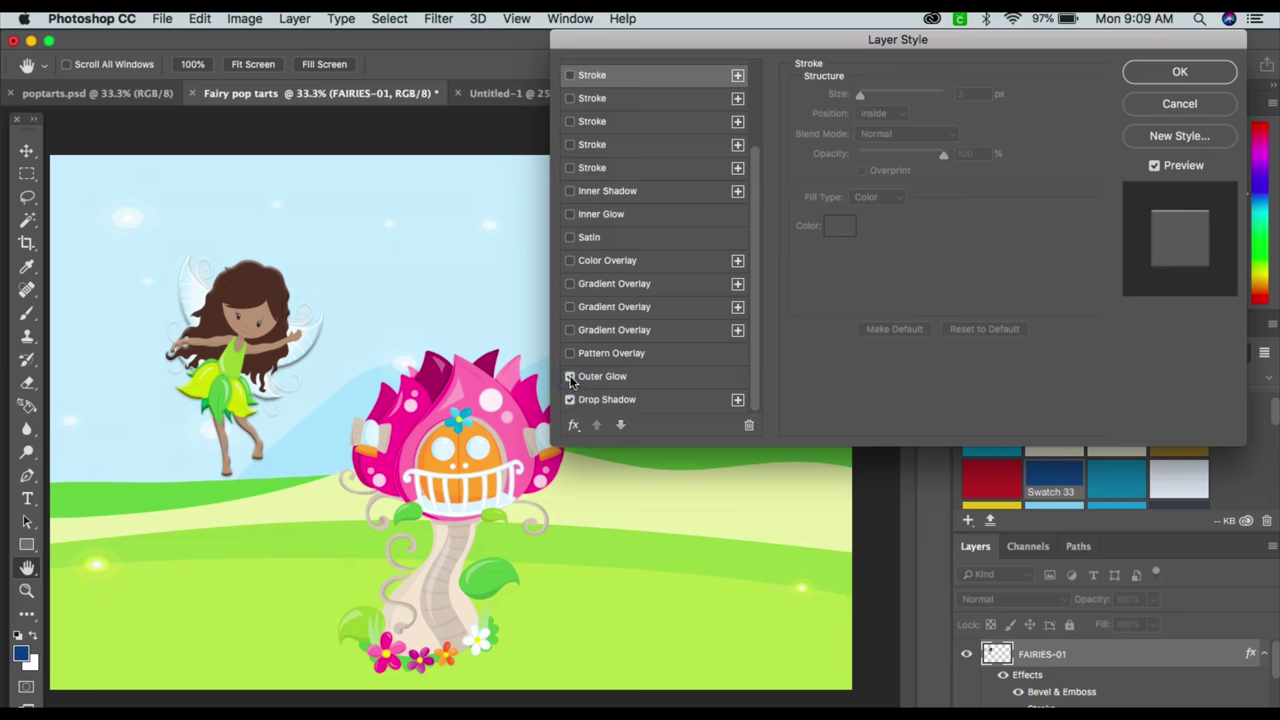
left_click(570, 378)
scroll(566, 206, "up", 1)
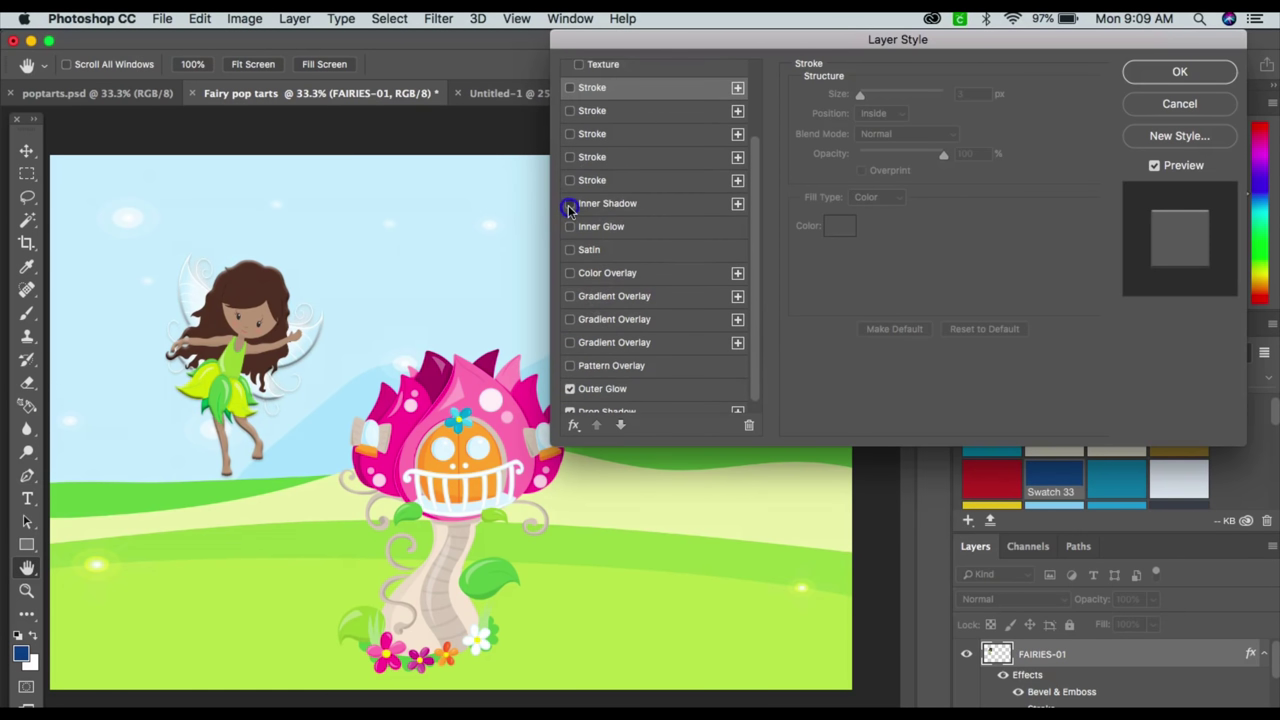
Try Inner Shadow and Inner Glow on the fairy, keep only the Inner Glow, and apply the layer style
left_click(569, 204)
left_click(568, 230)
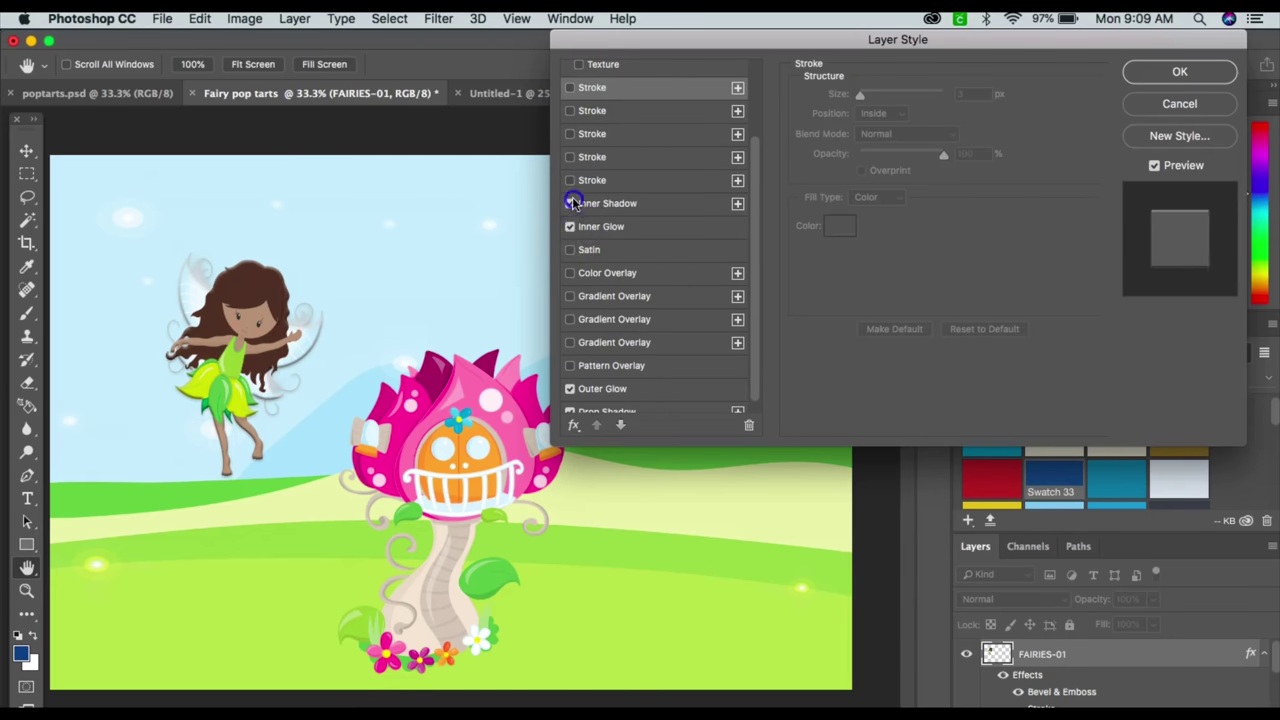
left_click(571, 203)
left_click(572, 228)
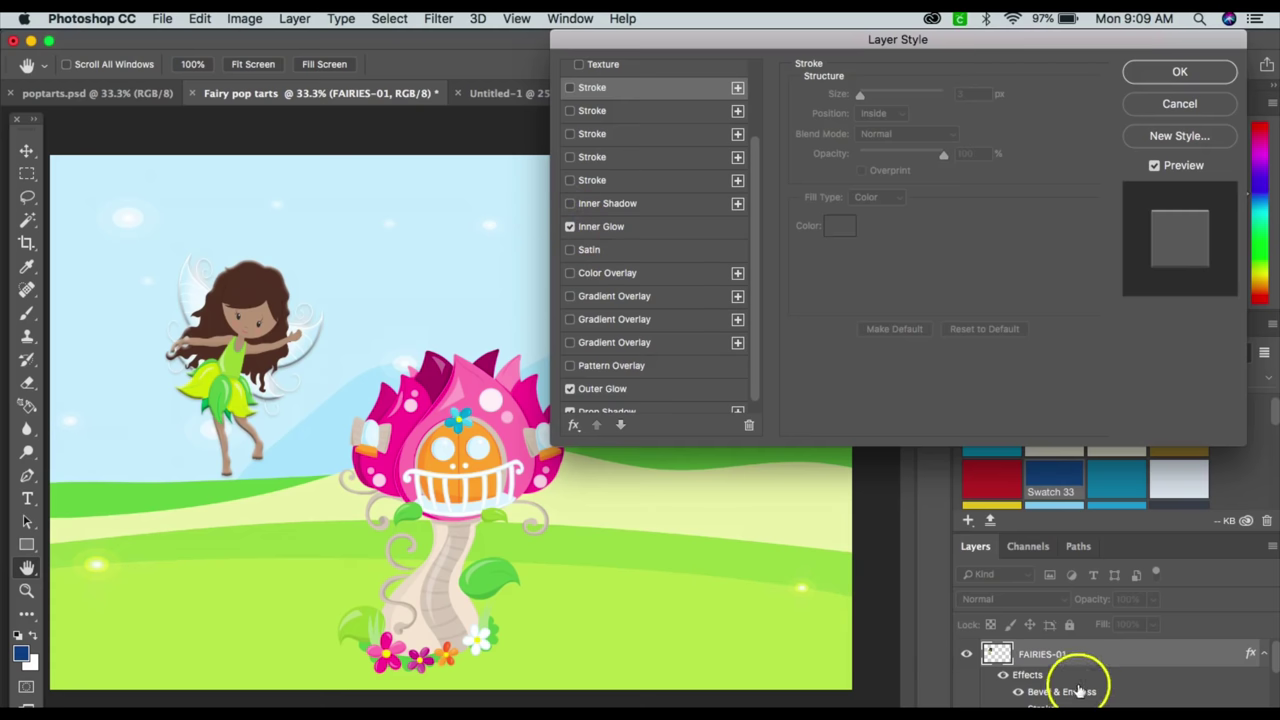
left_click(1165, 74)
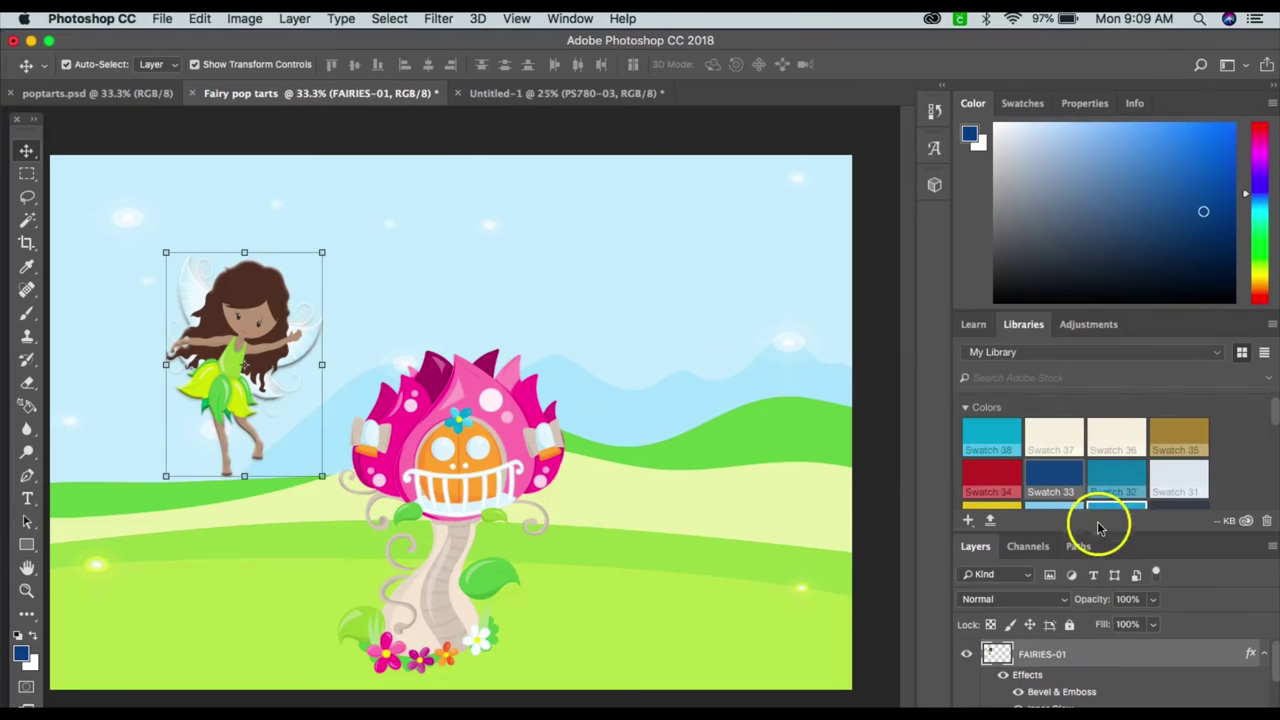
Review the fairy layer's blending options and close them without making changes
right_click(1026, 665)
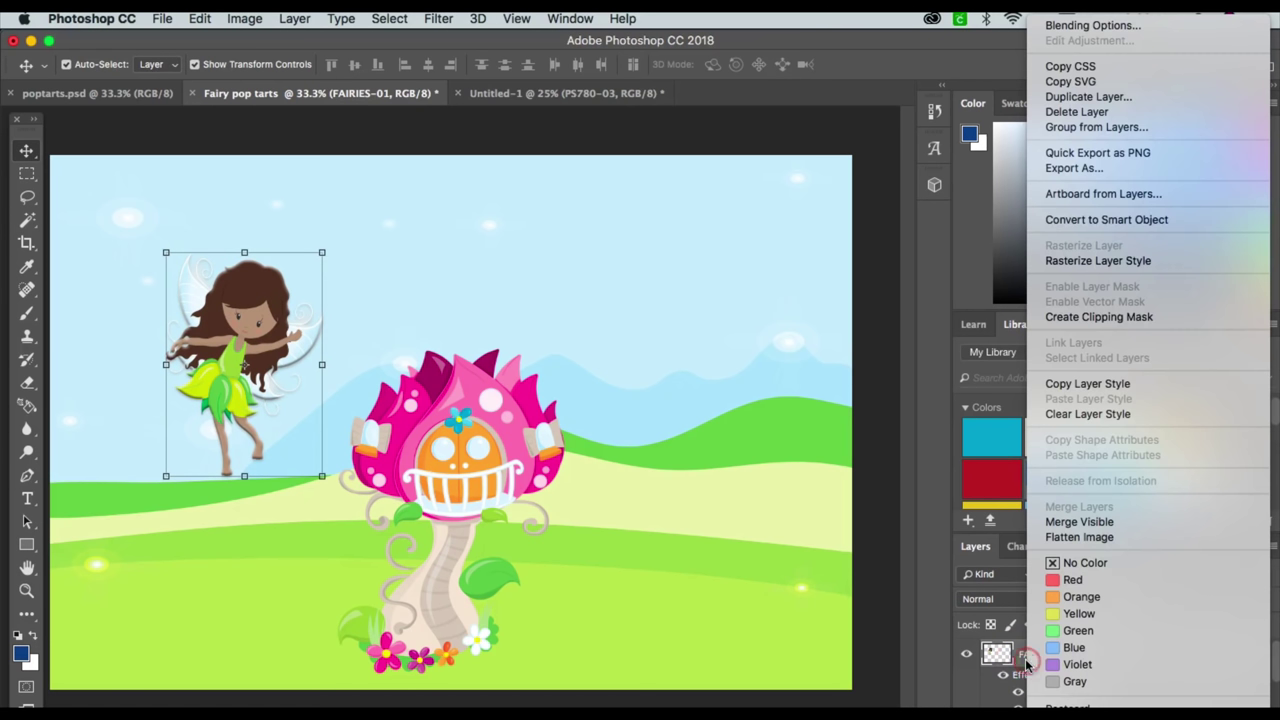
left_click(1150, 27)
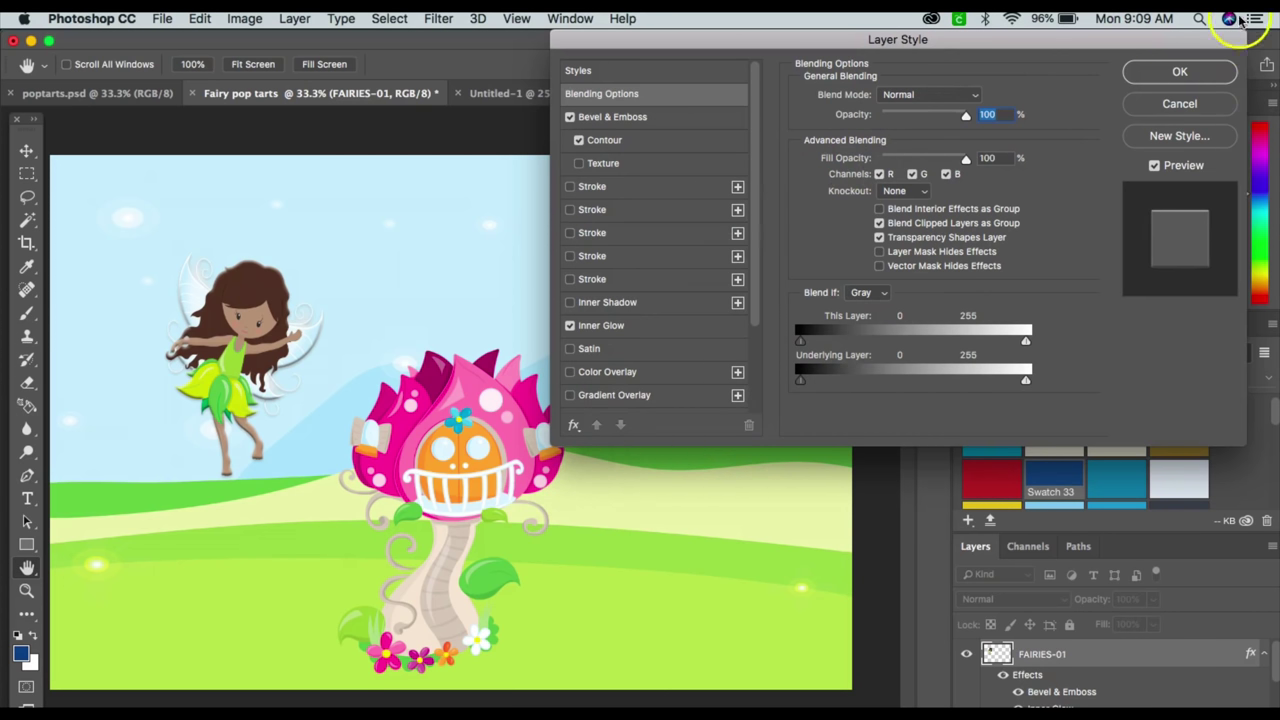
left_click(1182, 103)
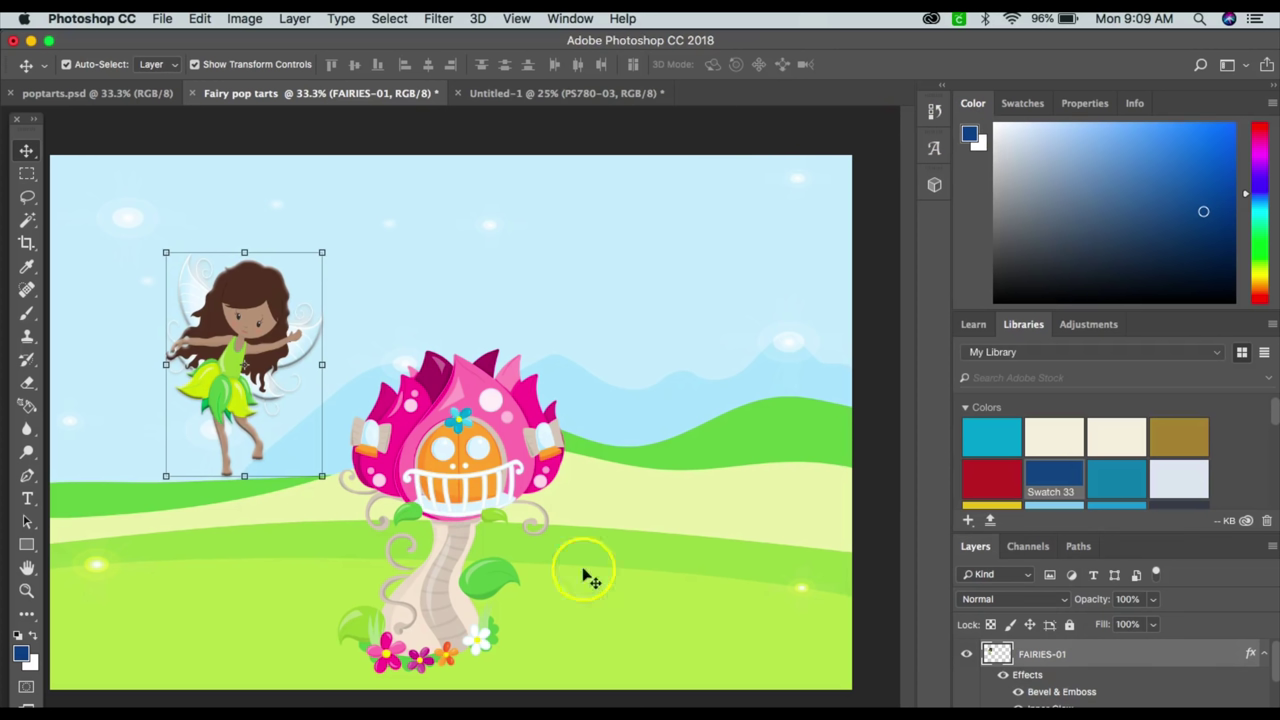
Move the flower house slightly to the right, keeping it at the same height
left_click(470, 605)
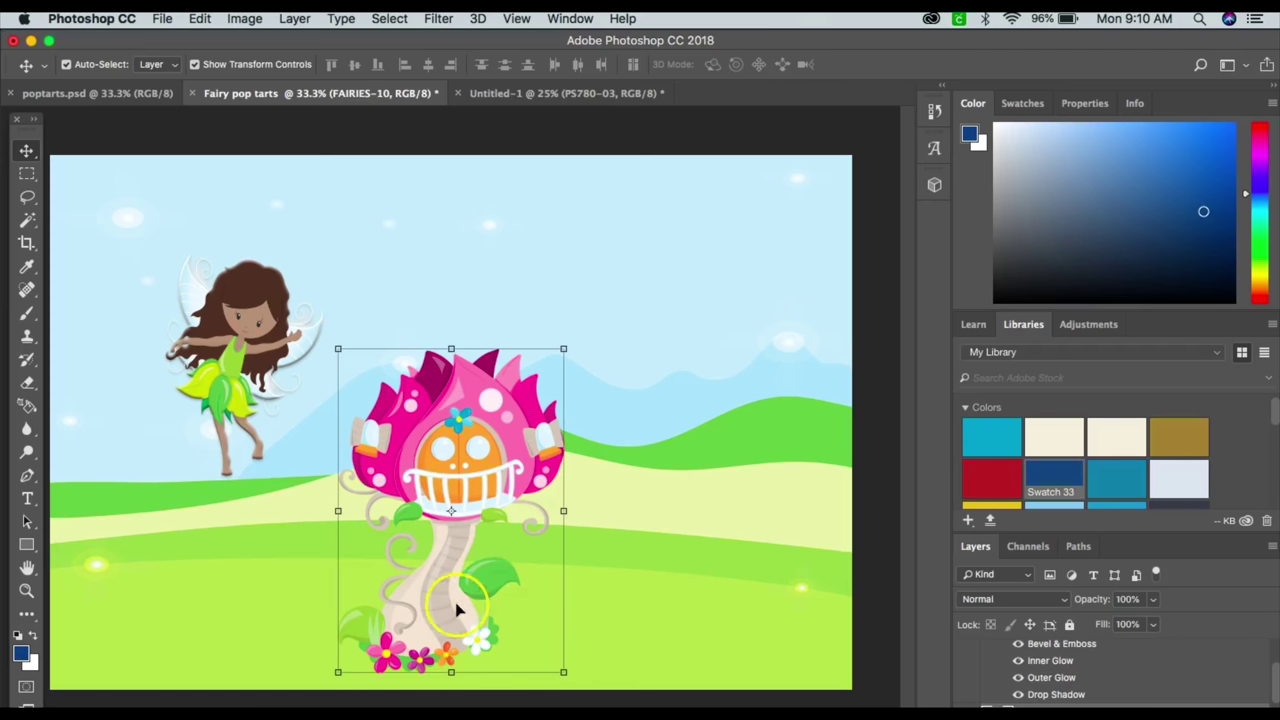
left_click_drag(457, 608, 485, 607)
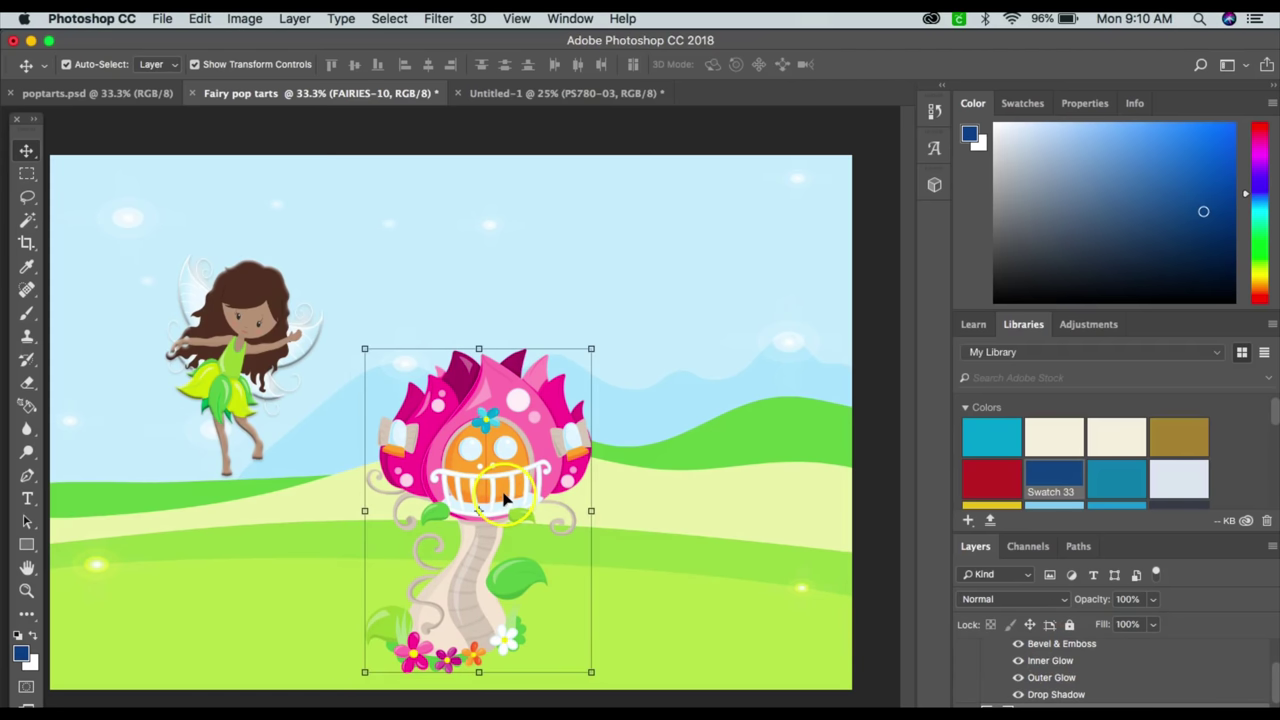
Open the flower house layer's blending options and try Bevel & Emboss, comparing it on and off
scroll(1058, 678, "down", 1)
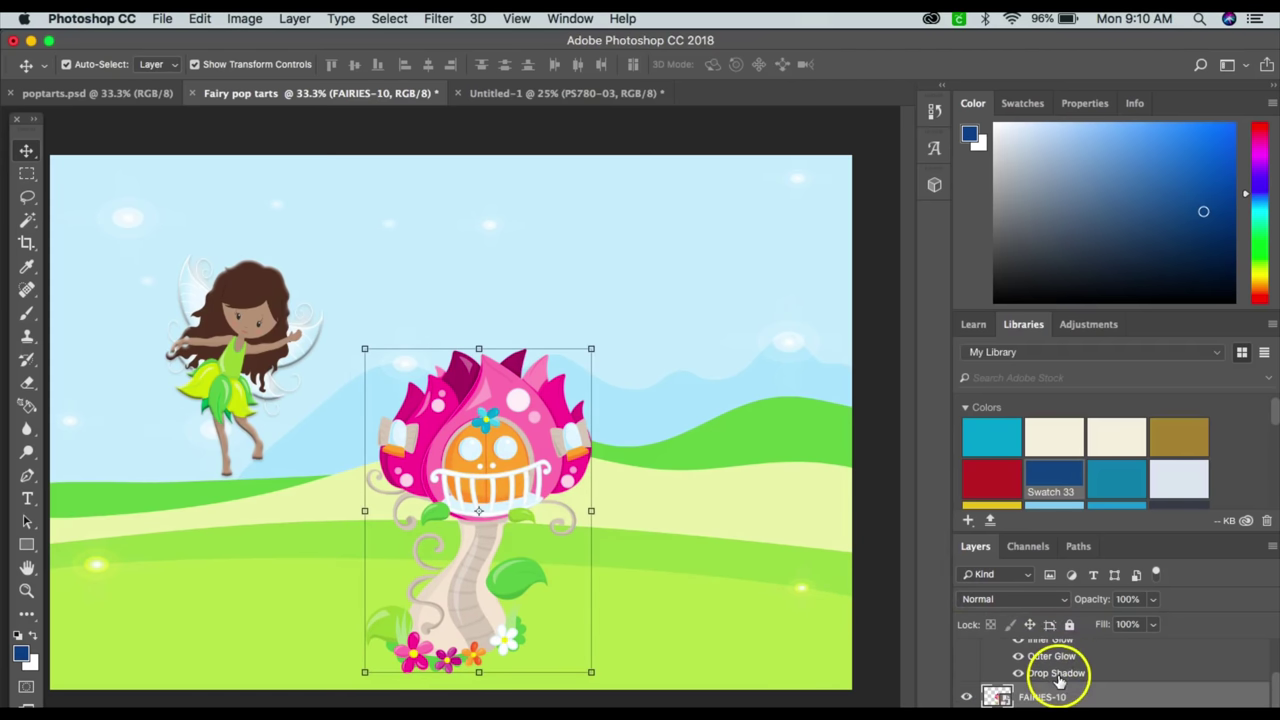
right_click(1040, 692)
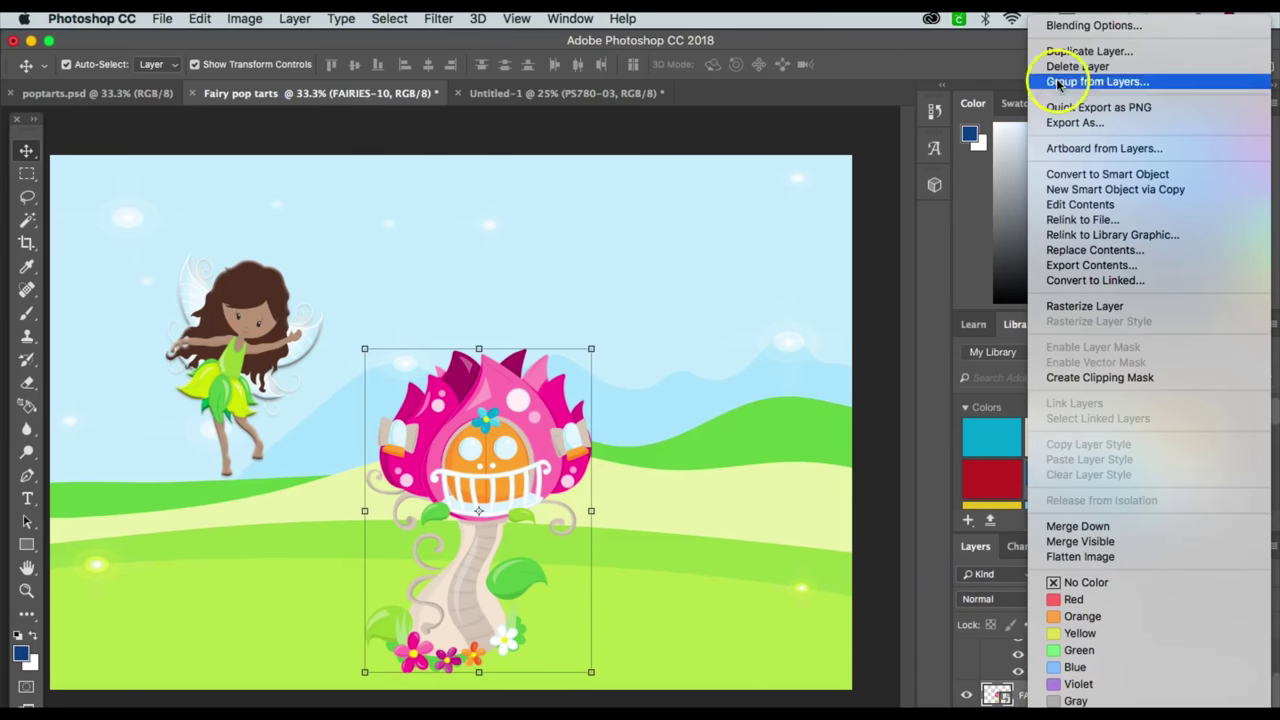
left_click(1070, 27)
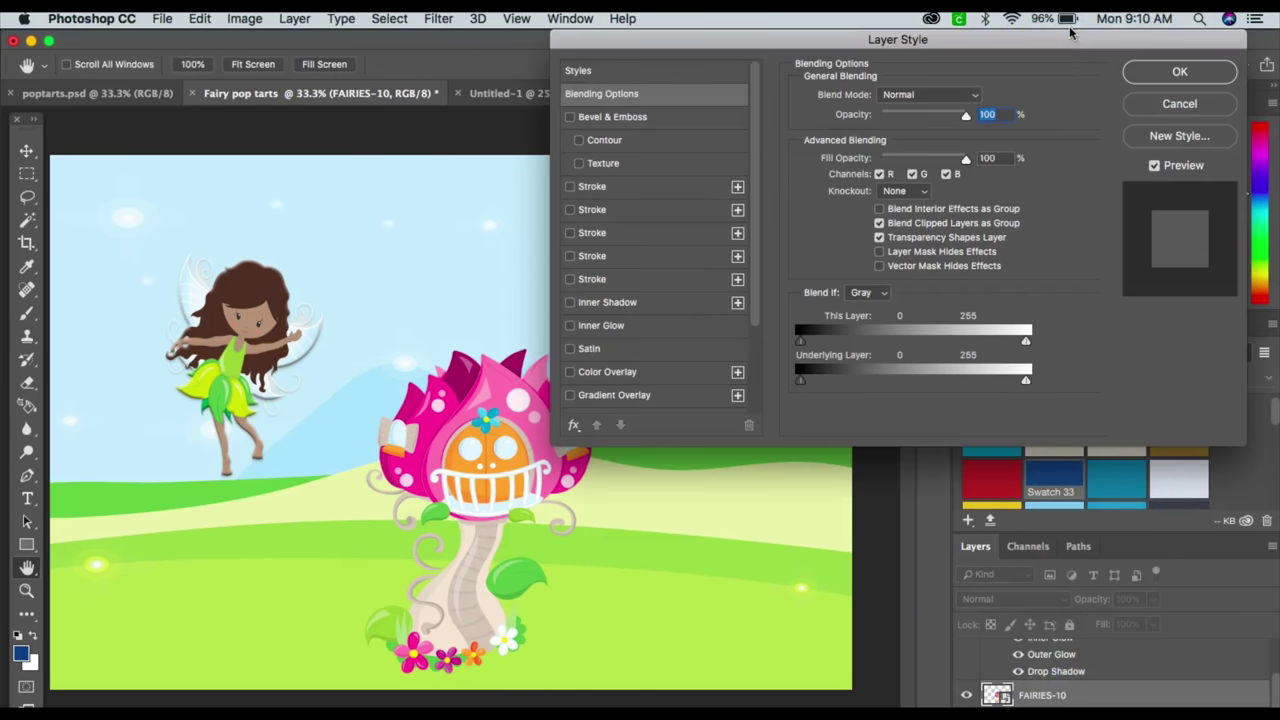
left_click(567, 118)
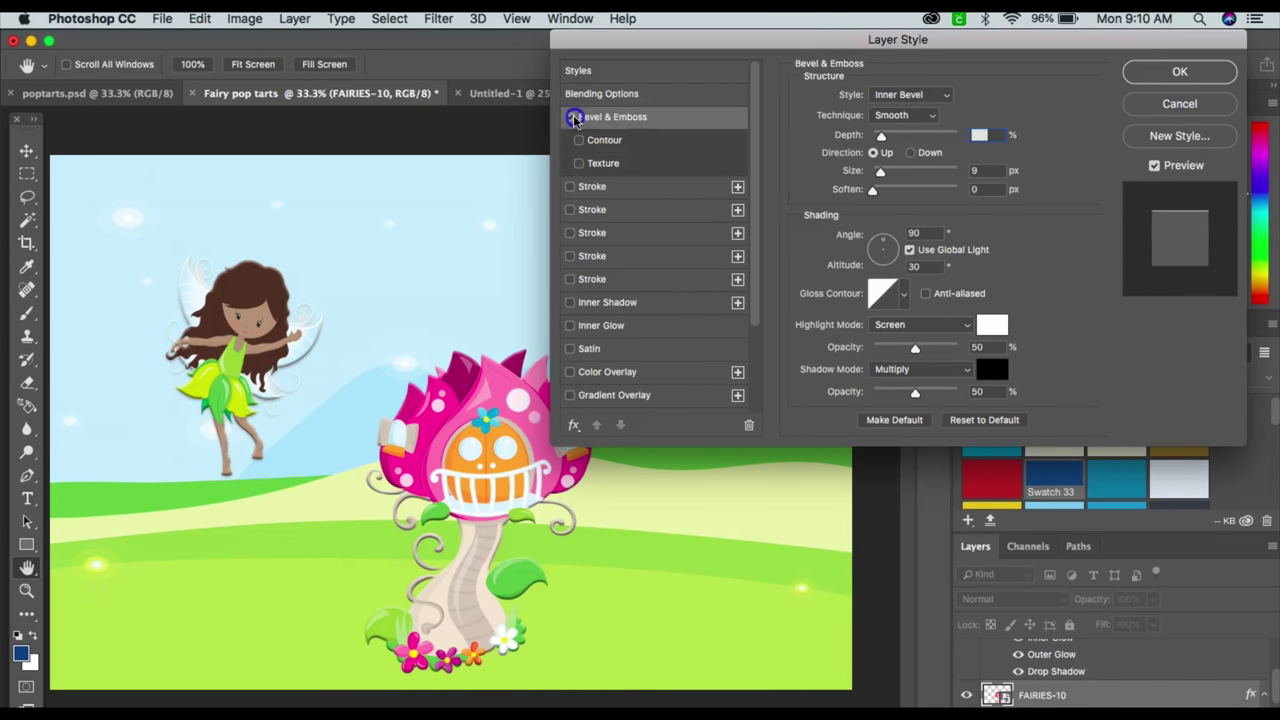
left_click(571, 118)
left_click(571, 118)
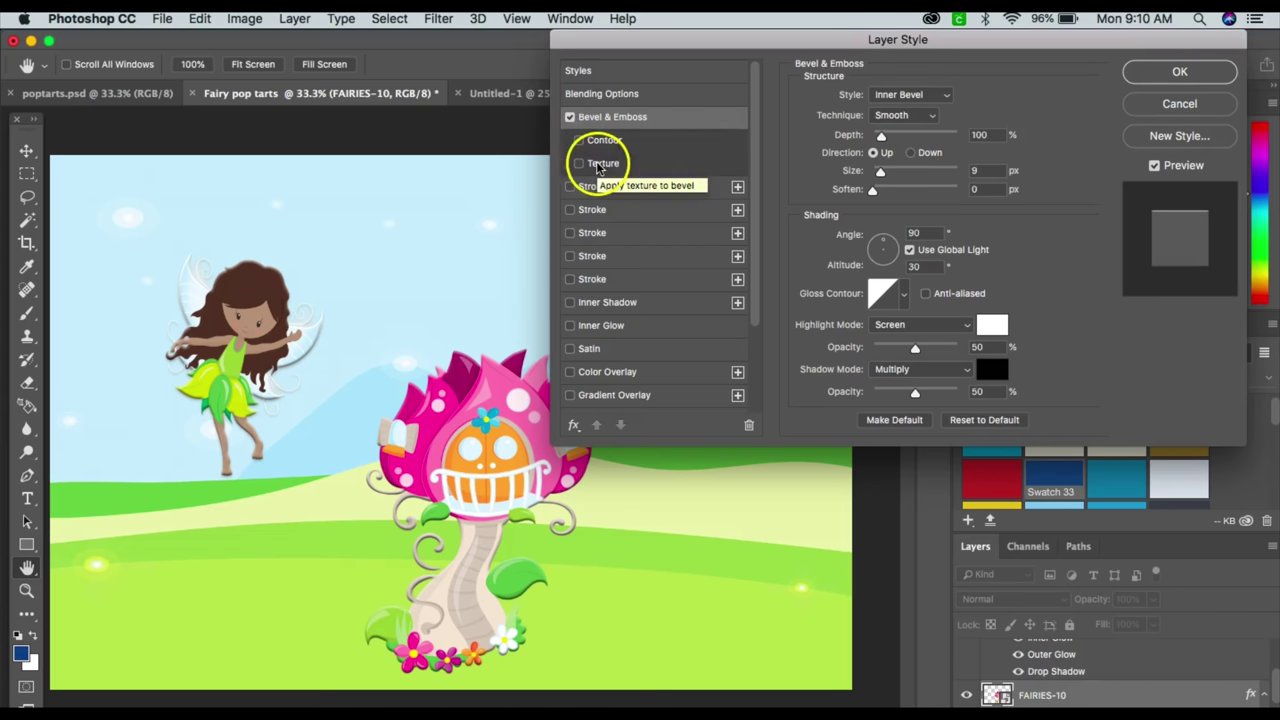
Try a Drop Shadow on the flower house, comparing the artwork with and without it
scroll(640, 300, "down", 5)
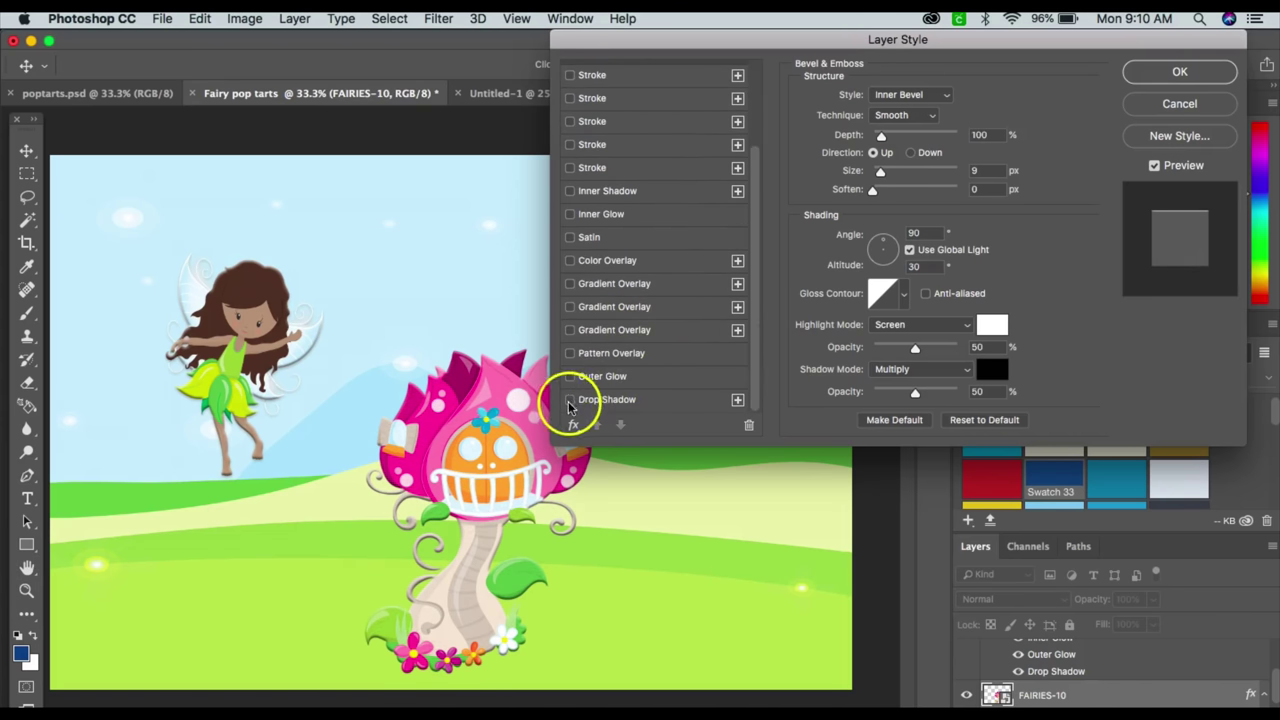
left_click(569, 400)
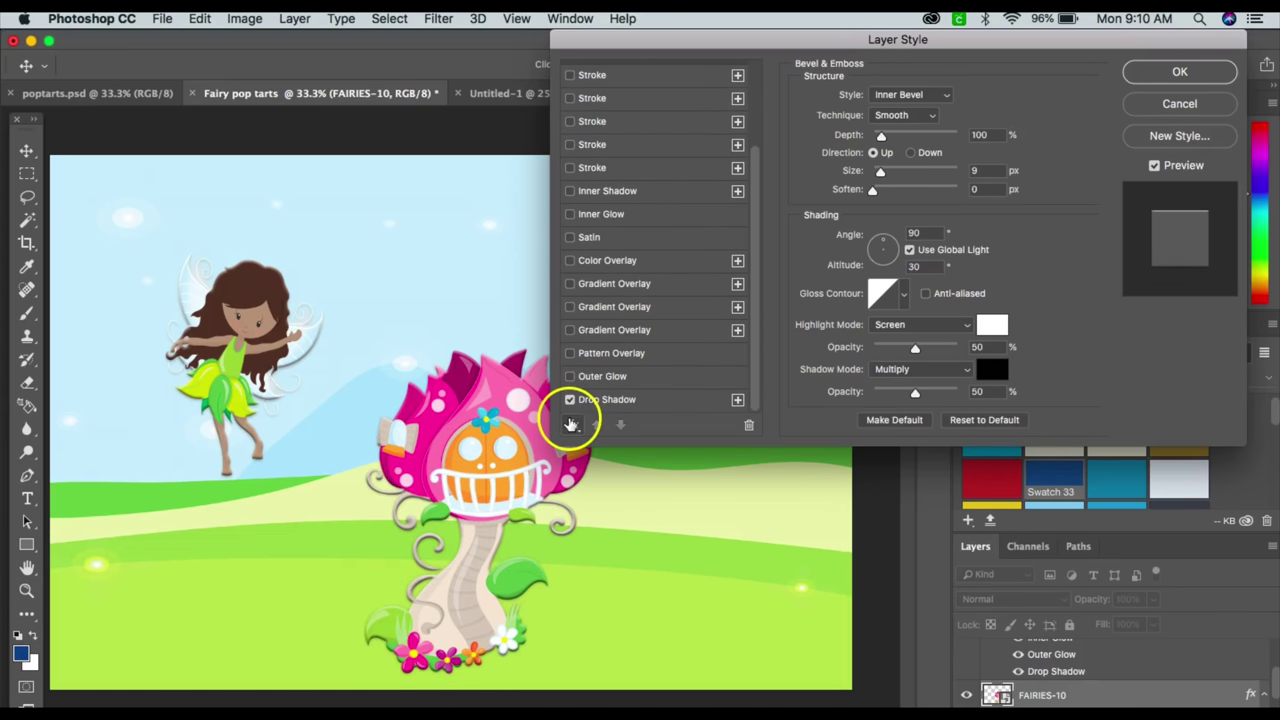
left_click(569, 400)
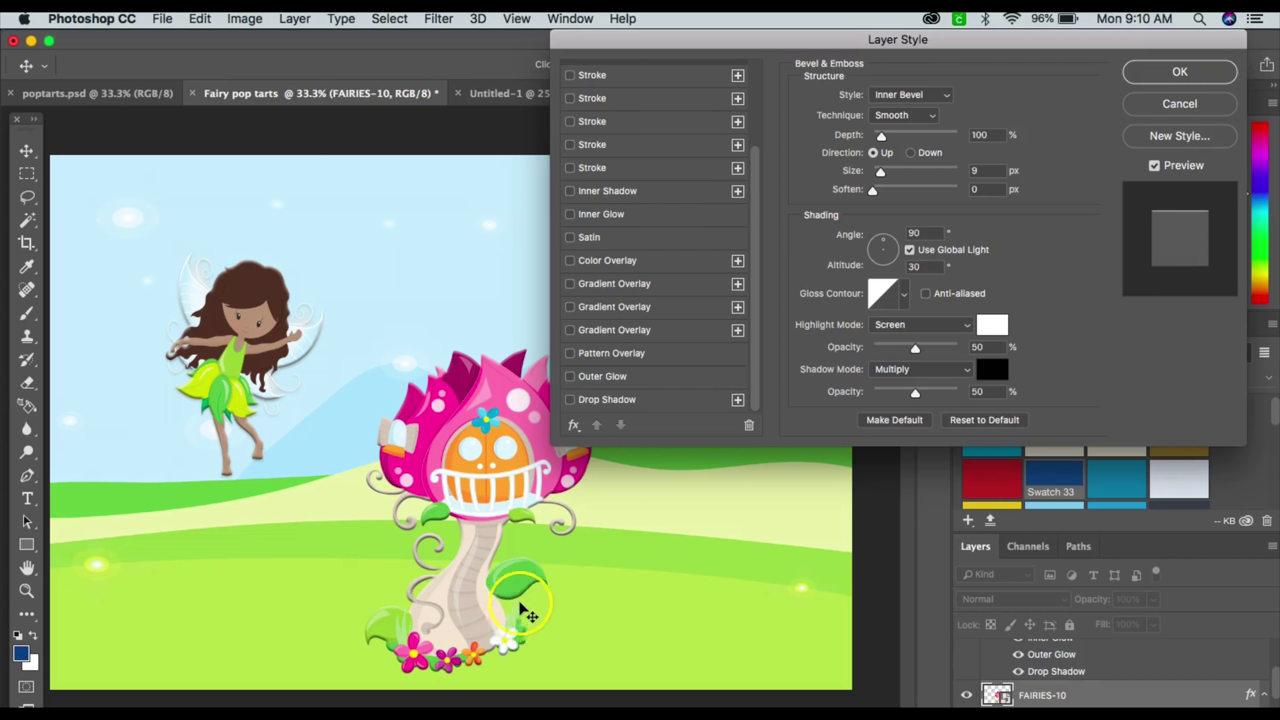
left_click(569, 399)
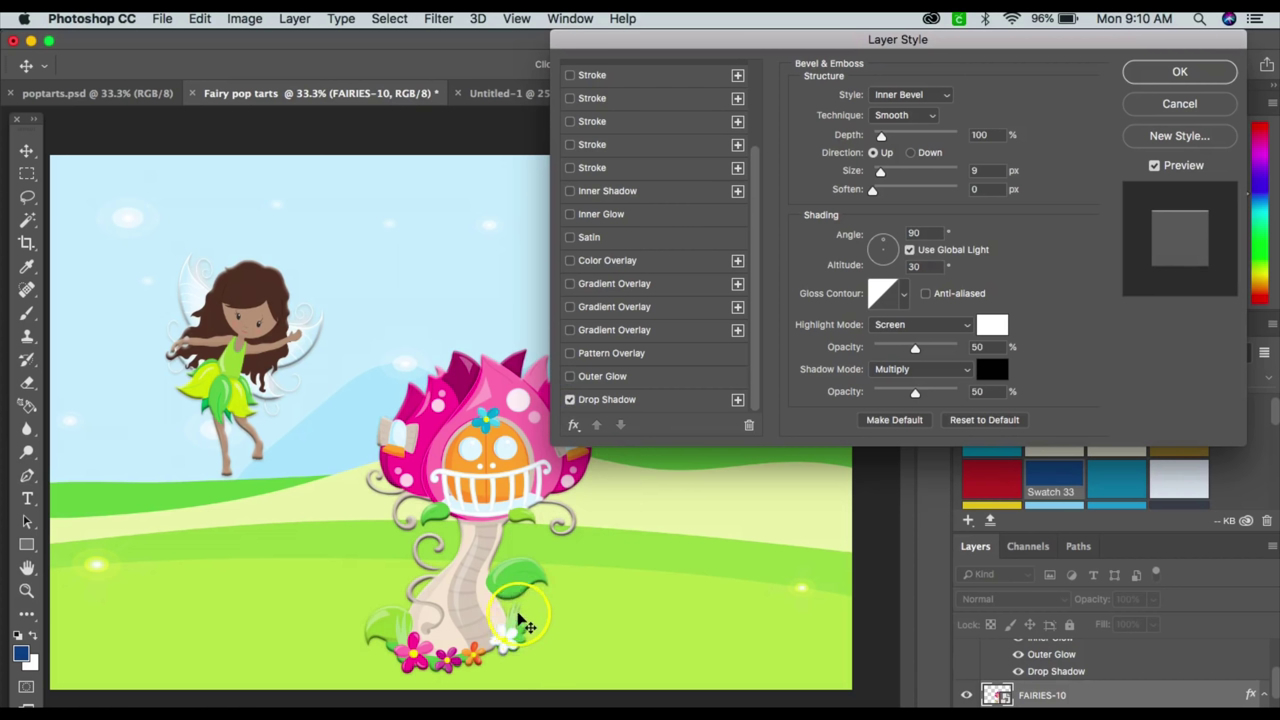
left_click(570, 377)
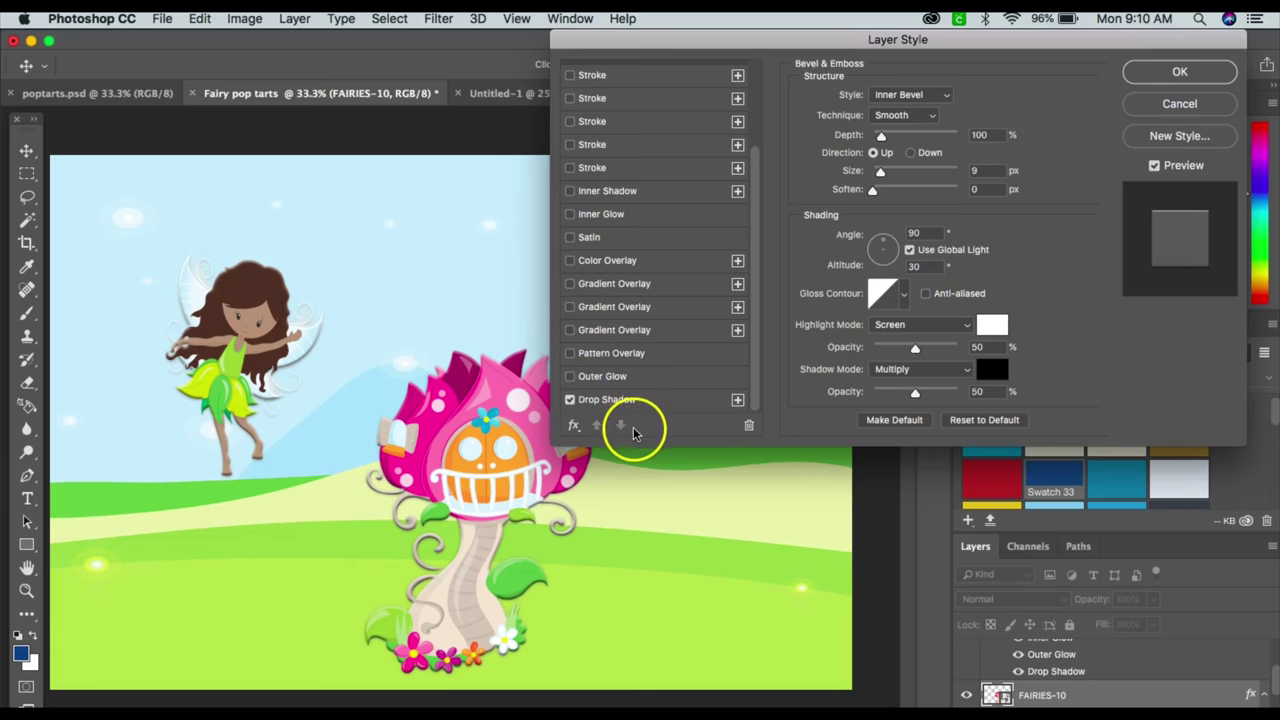
Add another Gradient Overlay entry to the flower house's layer style, then discard all the style changes
left_click(737, 283)
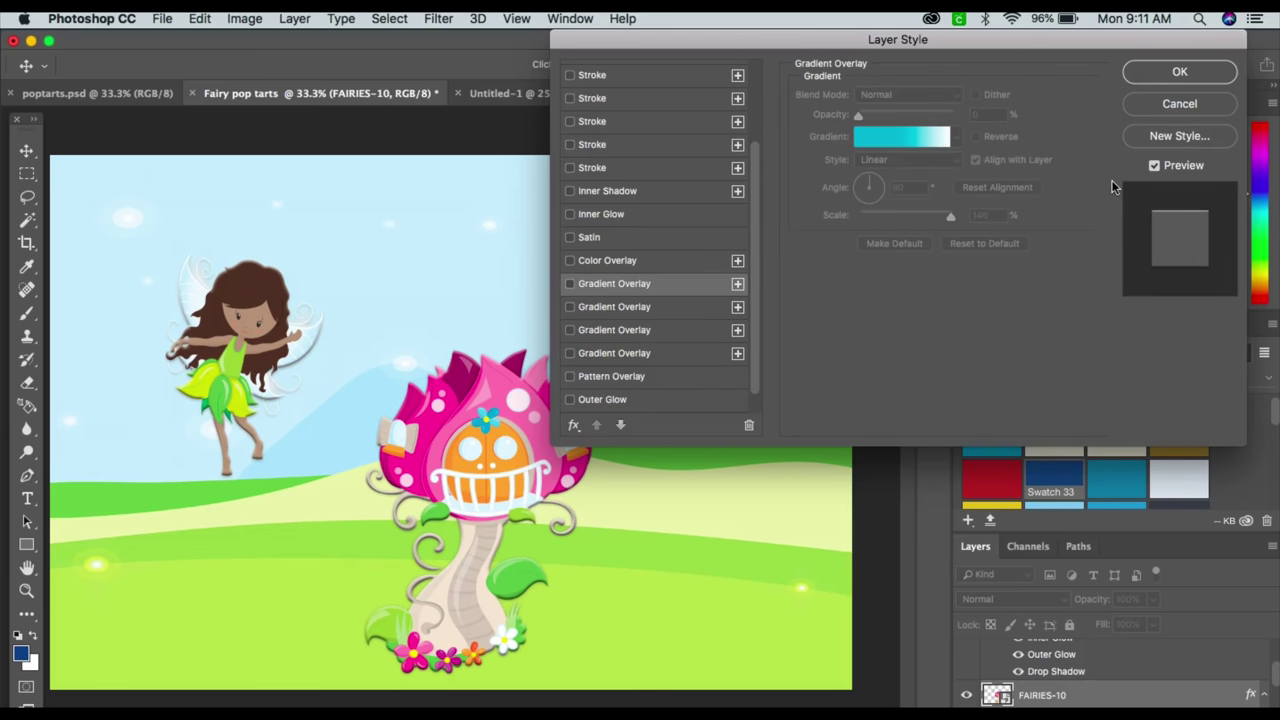
left_click_drag(728, 437, 800, 383)
left_click(516, 486)
left_click(1190, 97)
left_click(1185, 104)
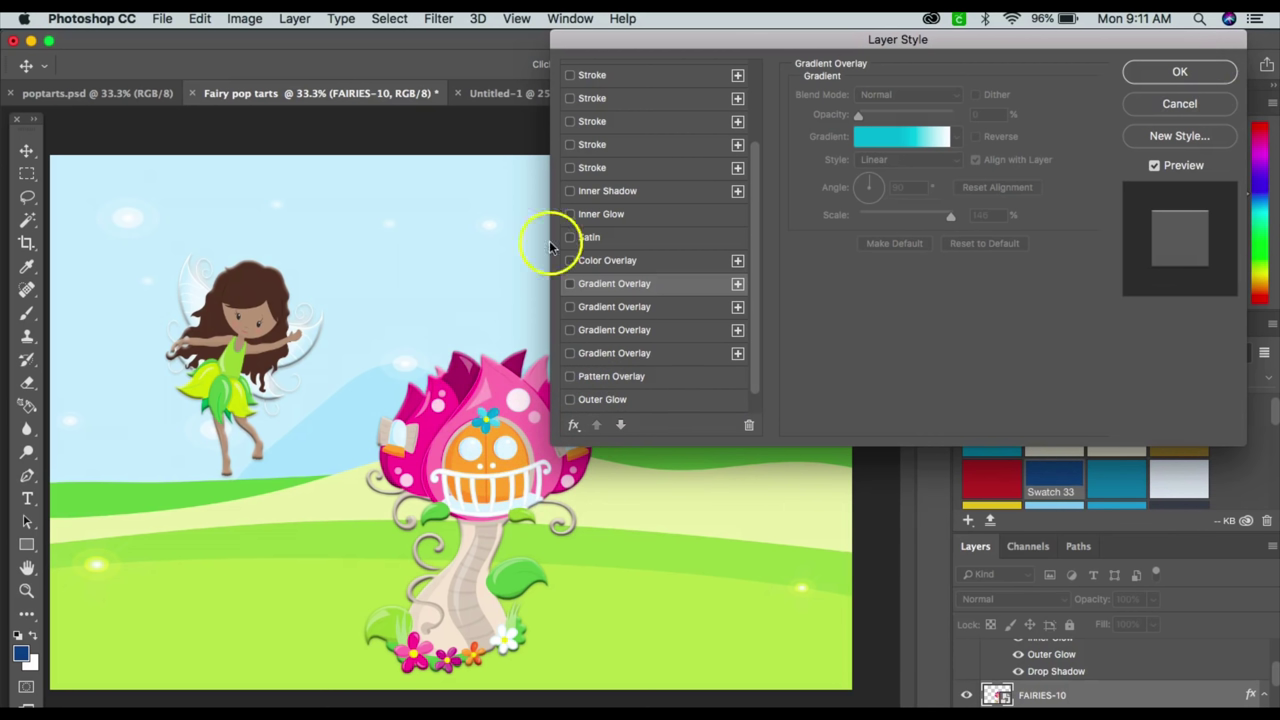
left_click(230, 340)
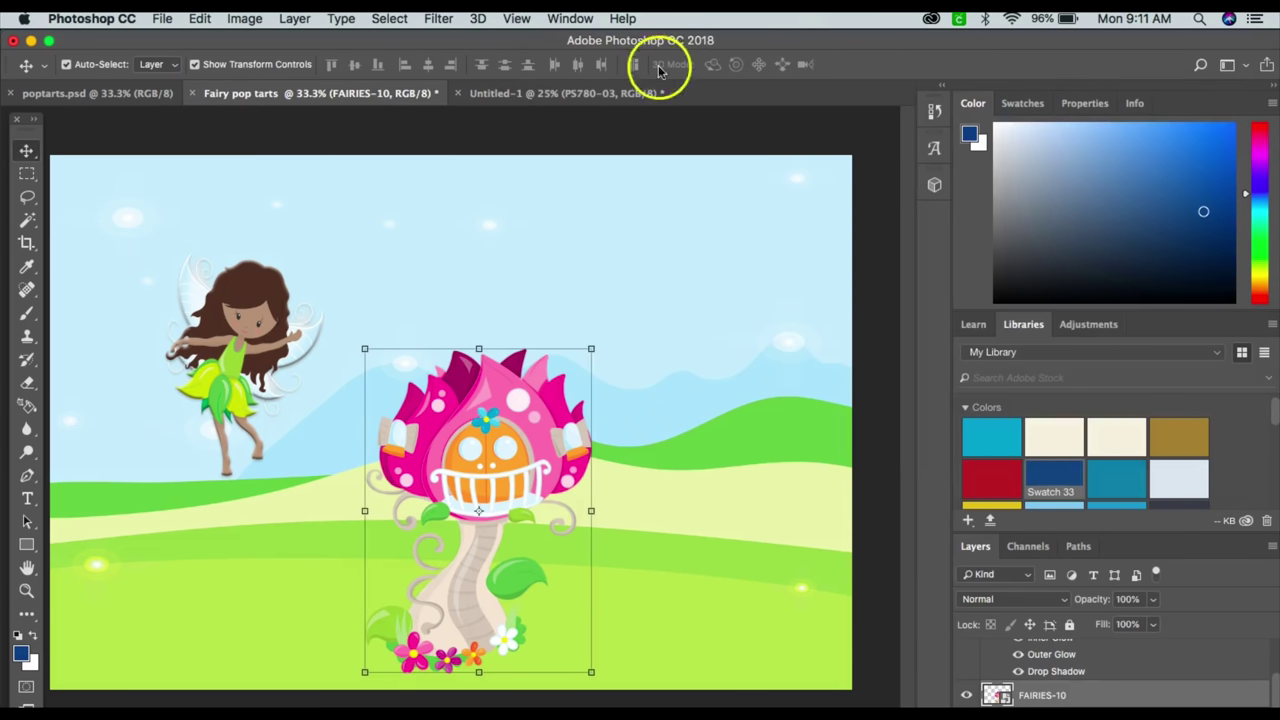
Switch to the finished poptarts.psd document and examine the effects listed under its flower house layer
left_click(114, 95)
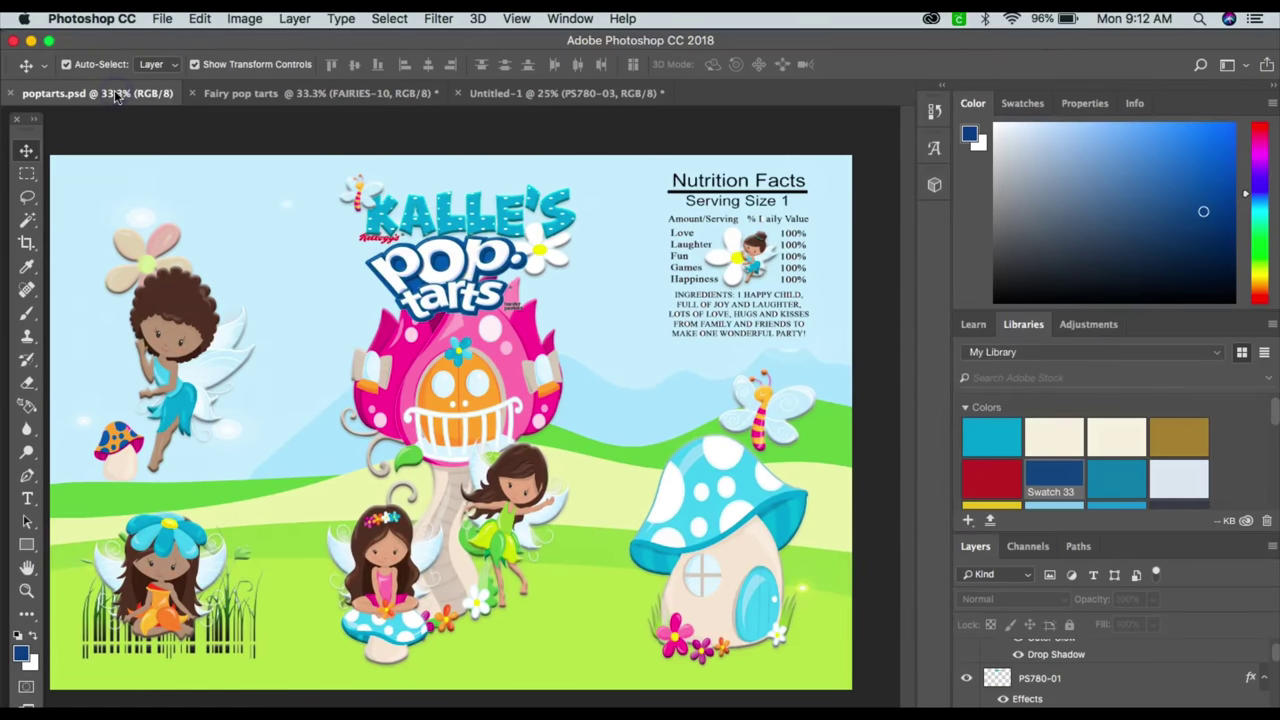
left_click(463, 322)
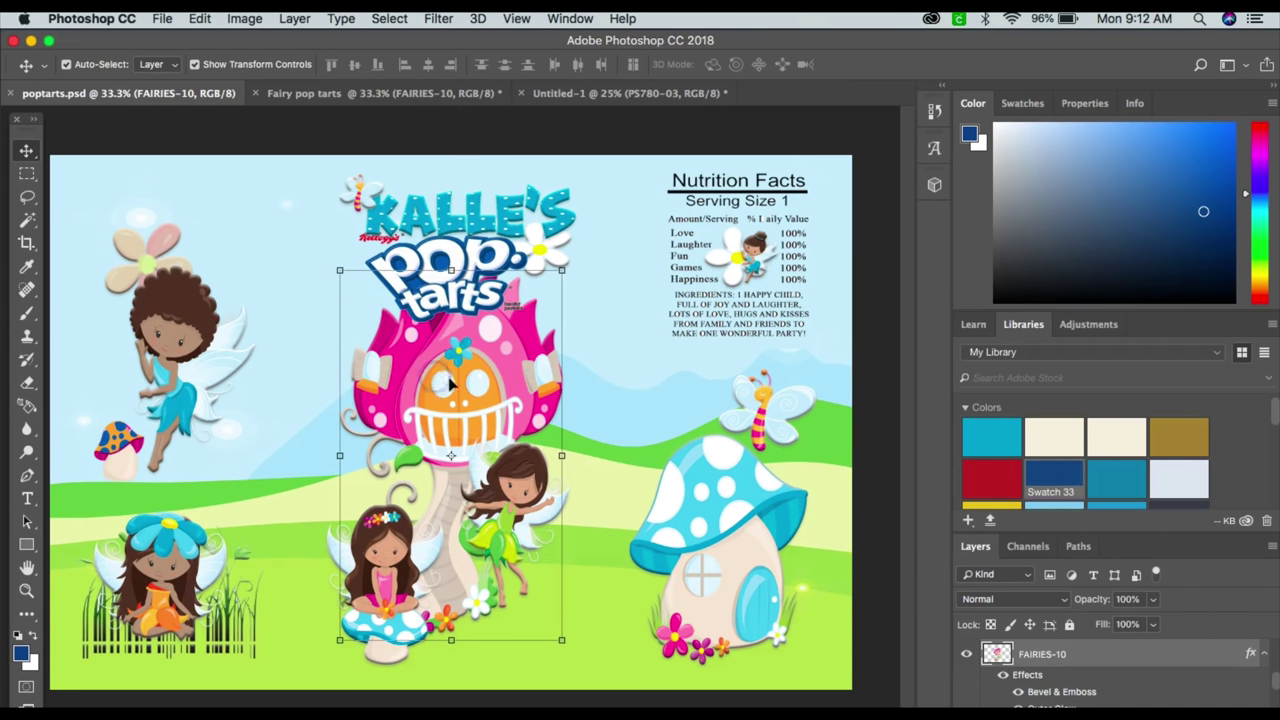
scroll(1085, 678, "down", 1)
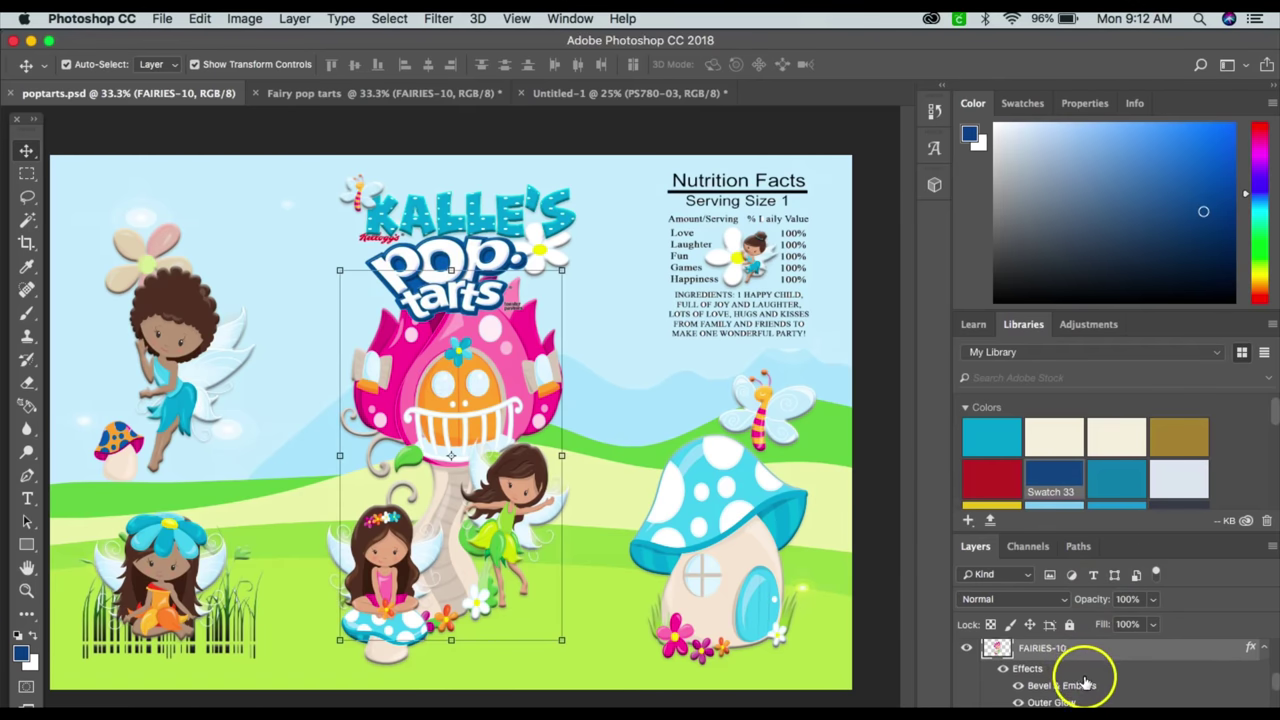
scroll(1087, 680, "down", 2)
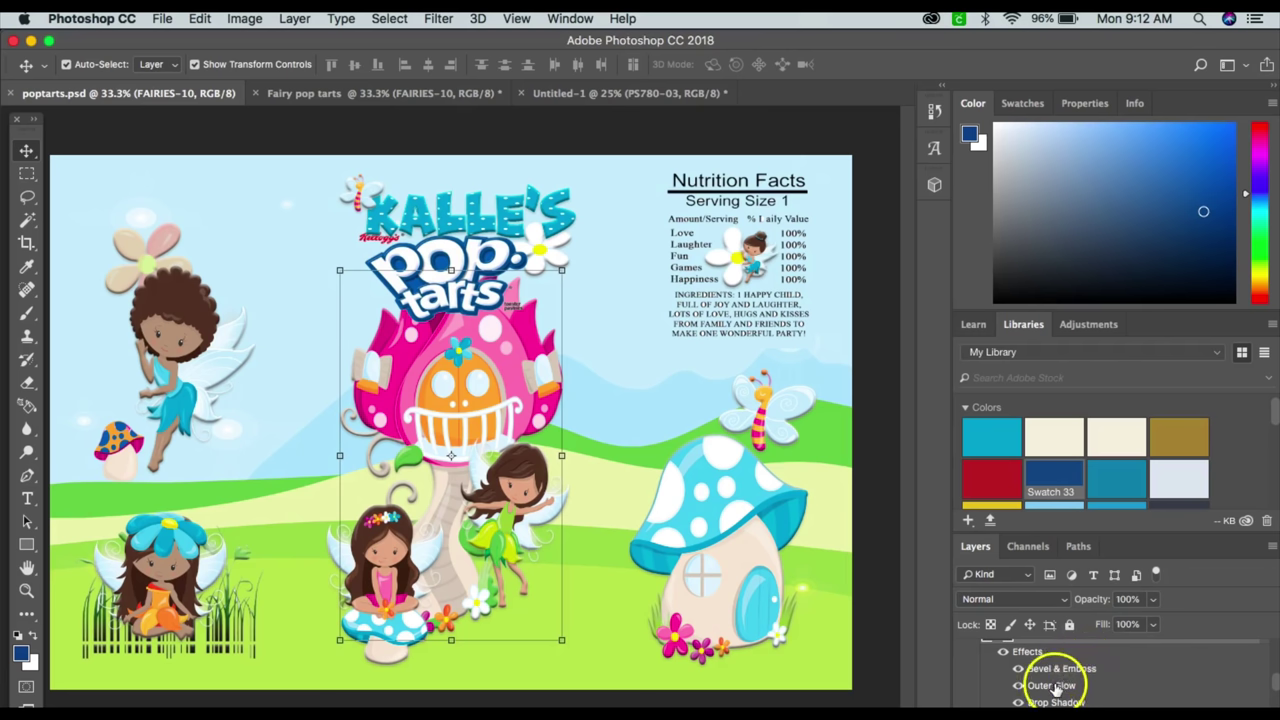
scroll(1045, 692, "down", 1)
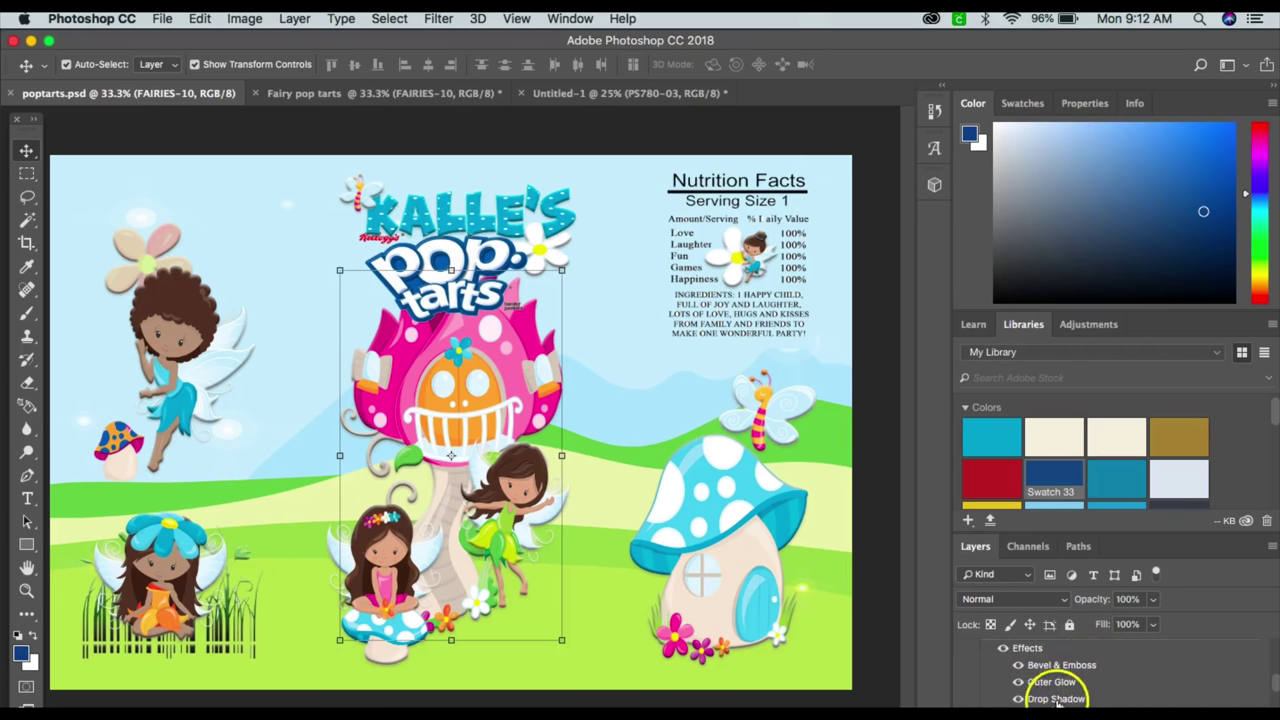
scroll(1025, 655, "up", 2)
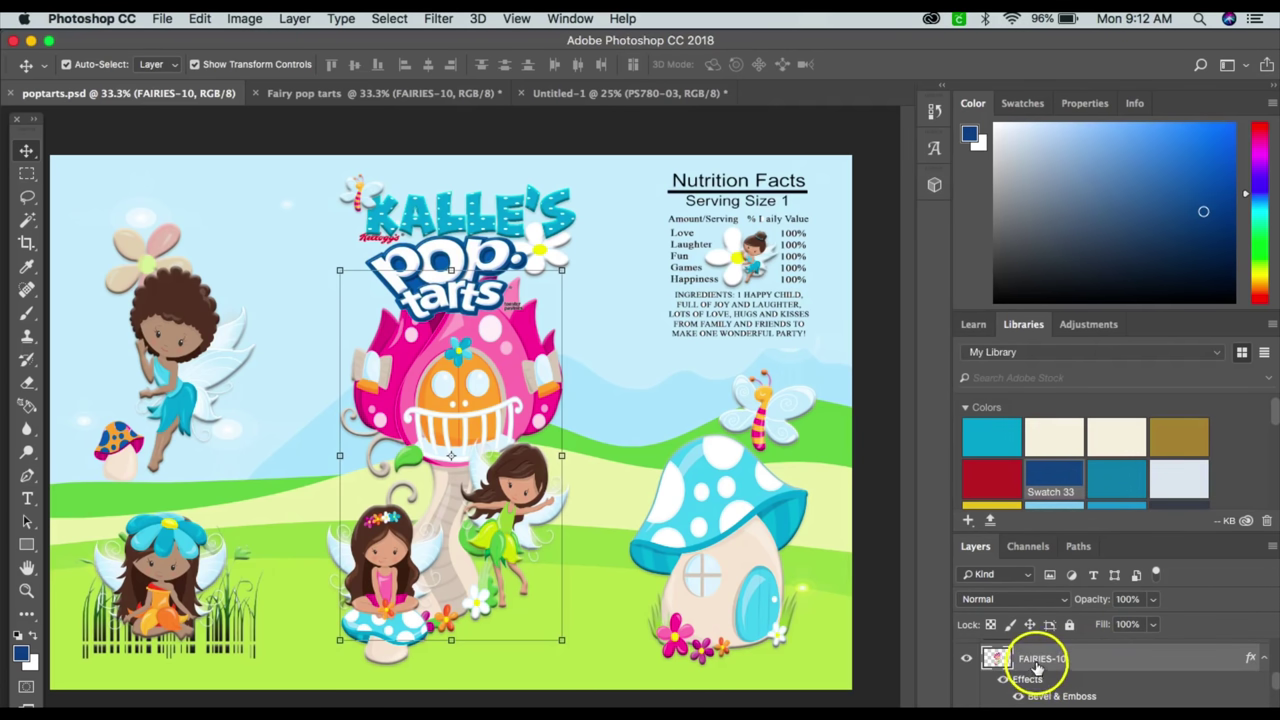
Check which effects are enabled in the finished flower house's blending options and close them without changes
right_click(1030, 659)
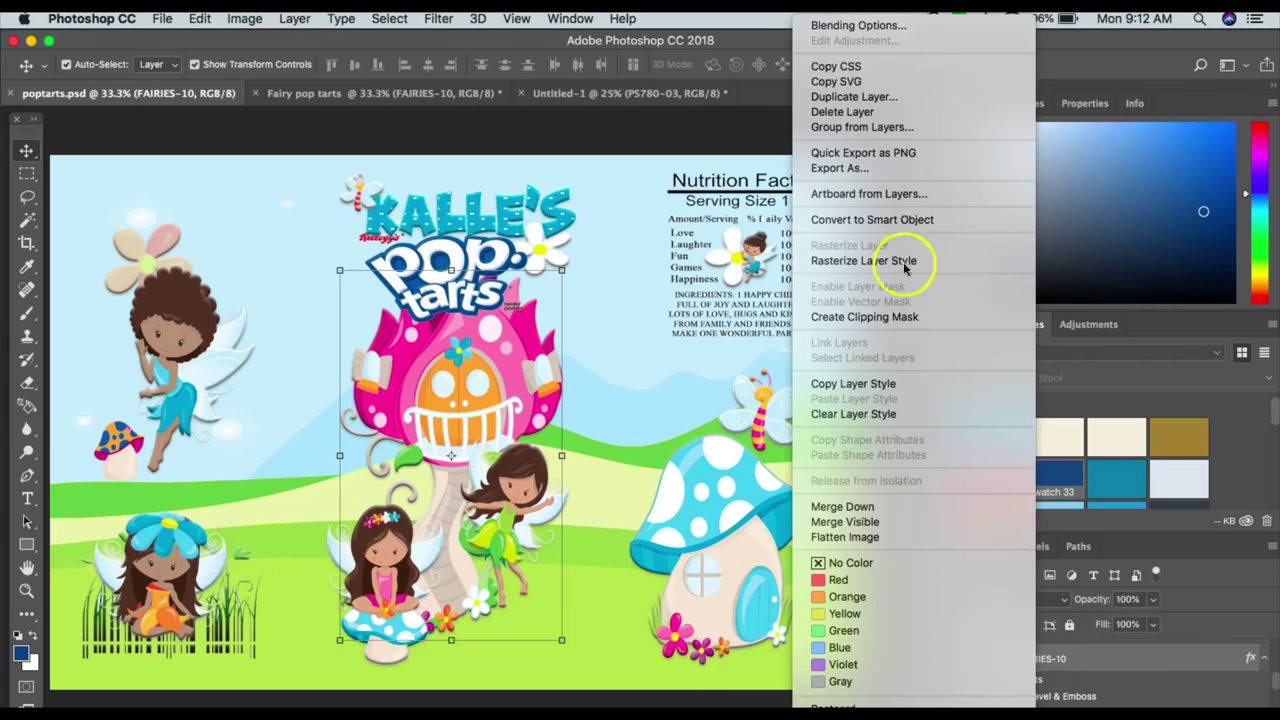
left_click(887, 25)
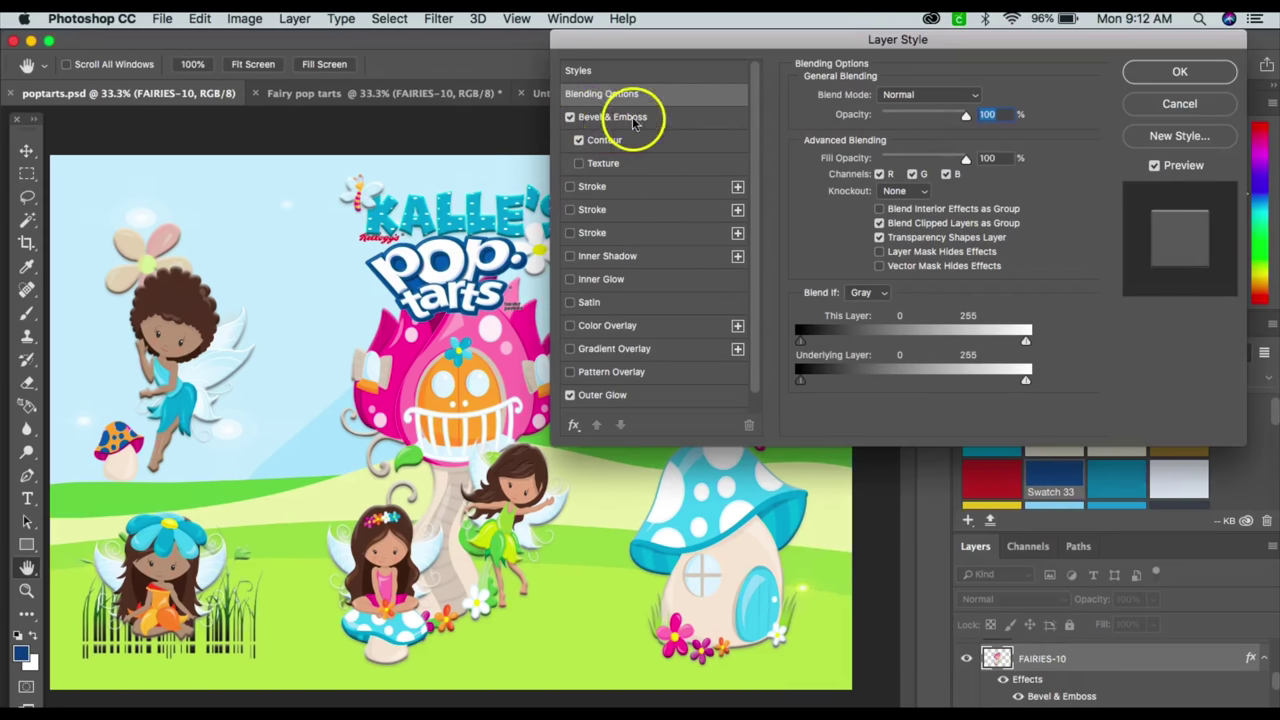
scroll(610, 340, "down", 1)
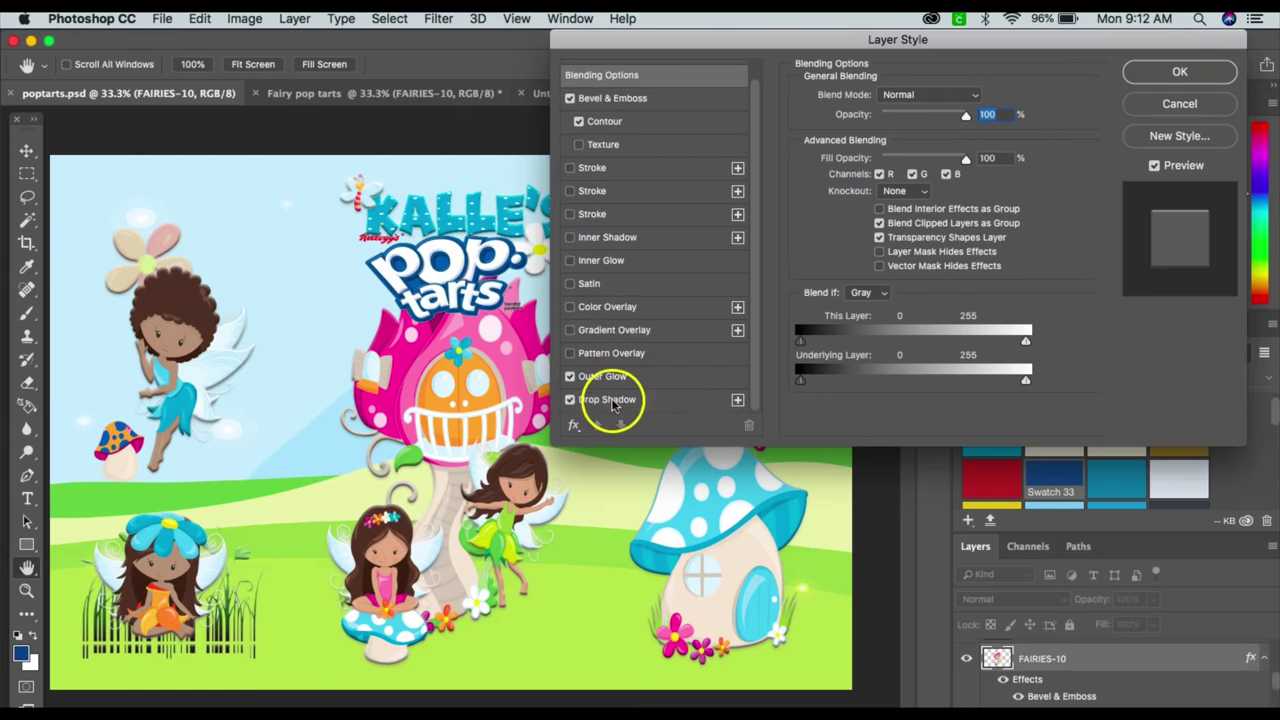
left_click(1180, 104)
Hide and show the finished flower house's Bevel & Emboss effect twice to compare its look, leaving it visible
scroll(1043, 666, "down", 2)
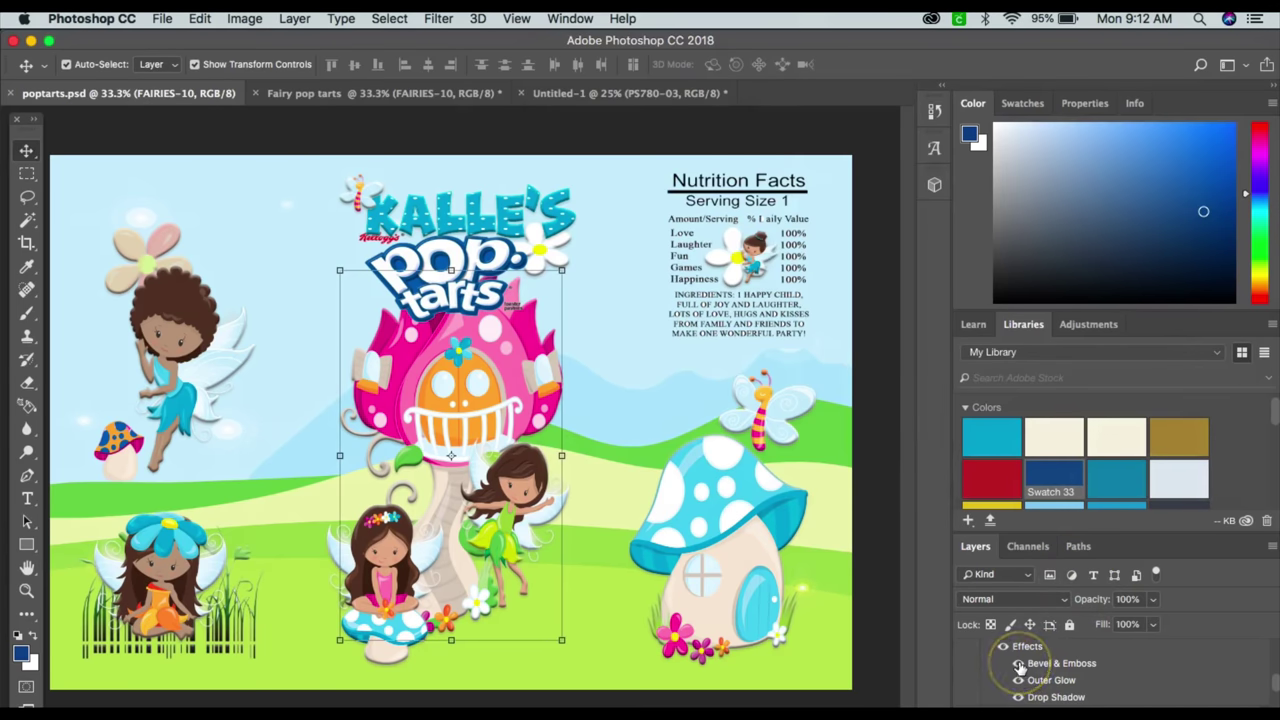
left_click(1019, 664)
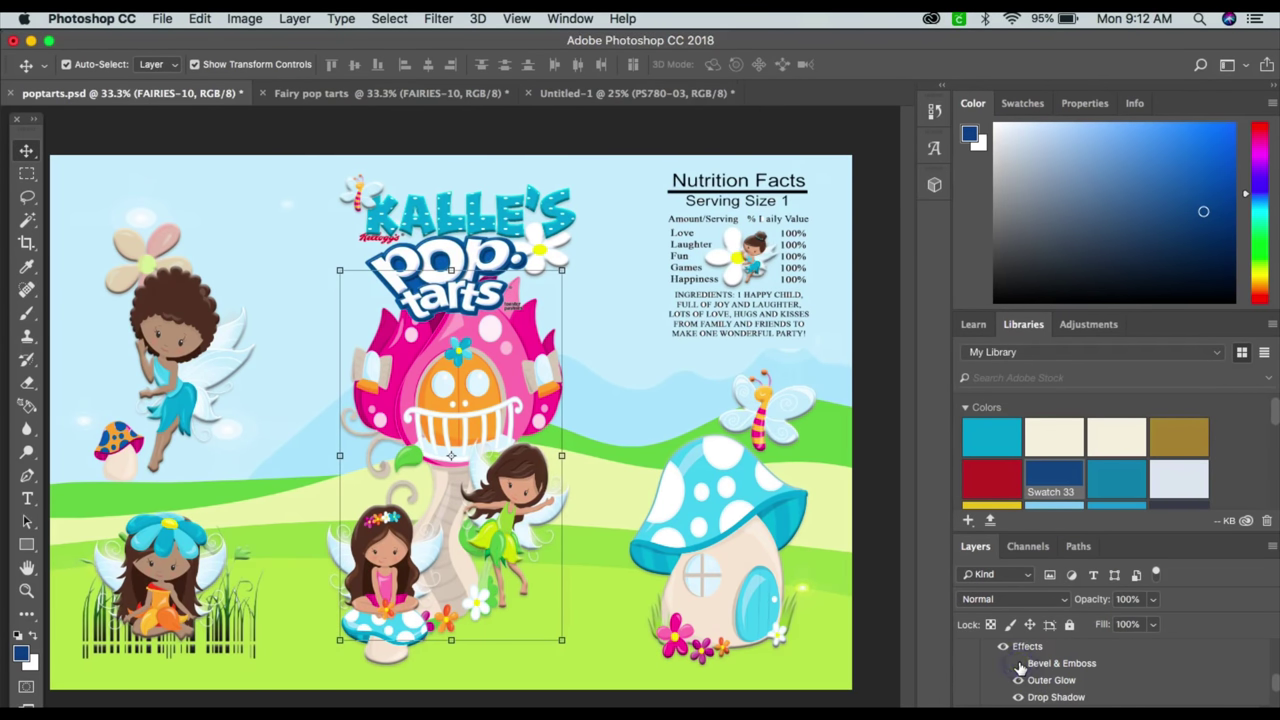
left_click(1019, 665)
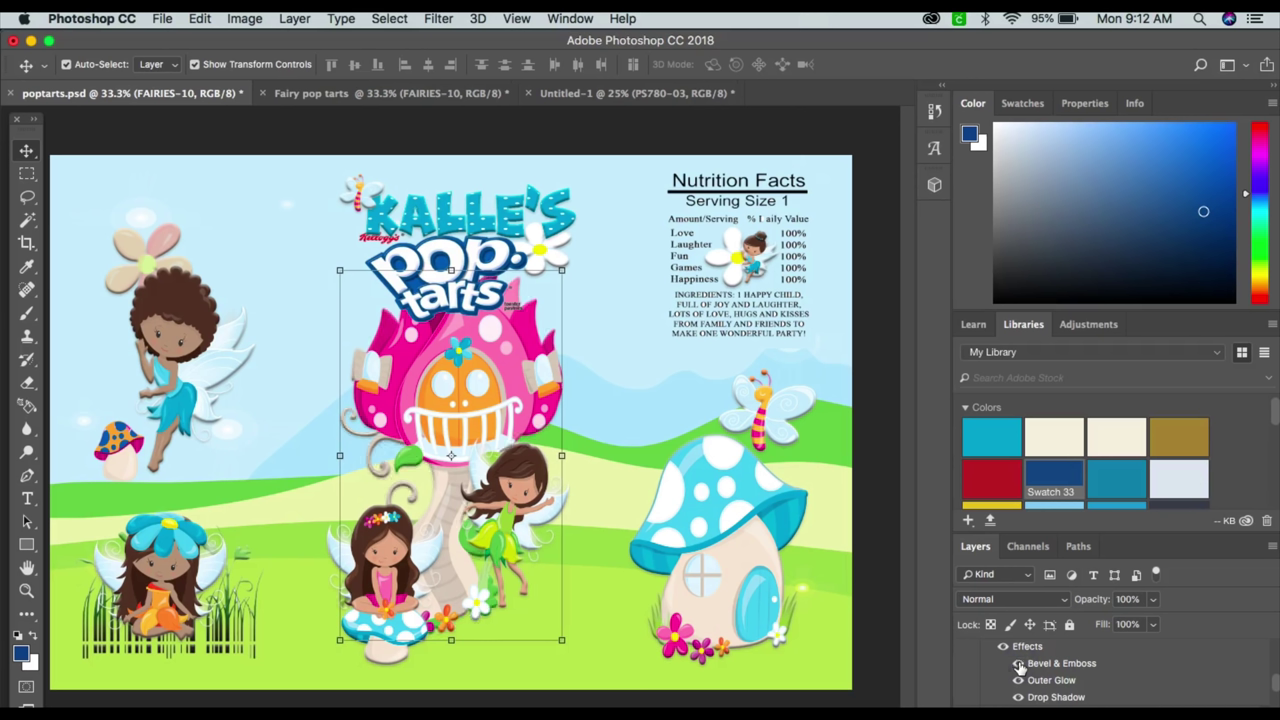
left_click(1019, 665)
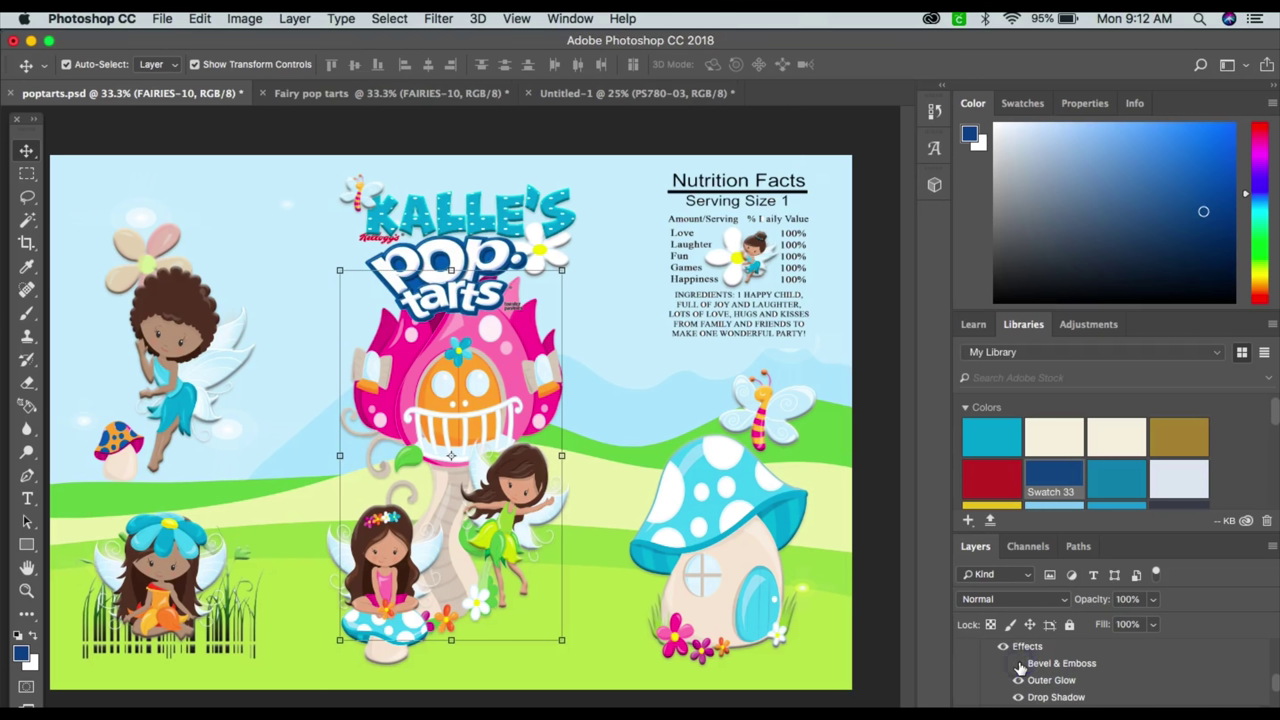
left_click(1019, 665)
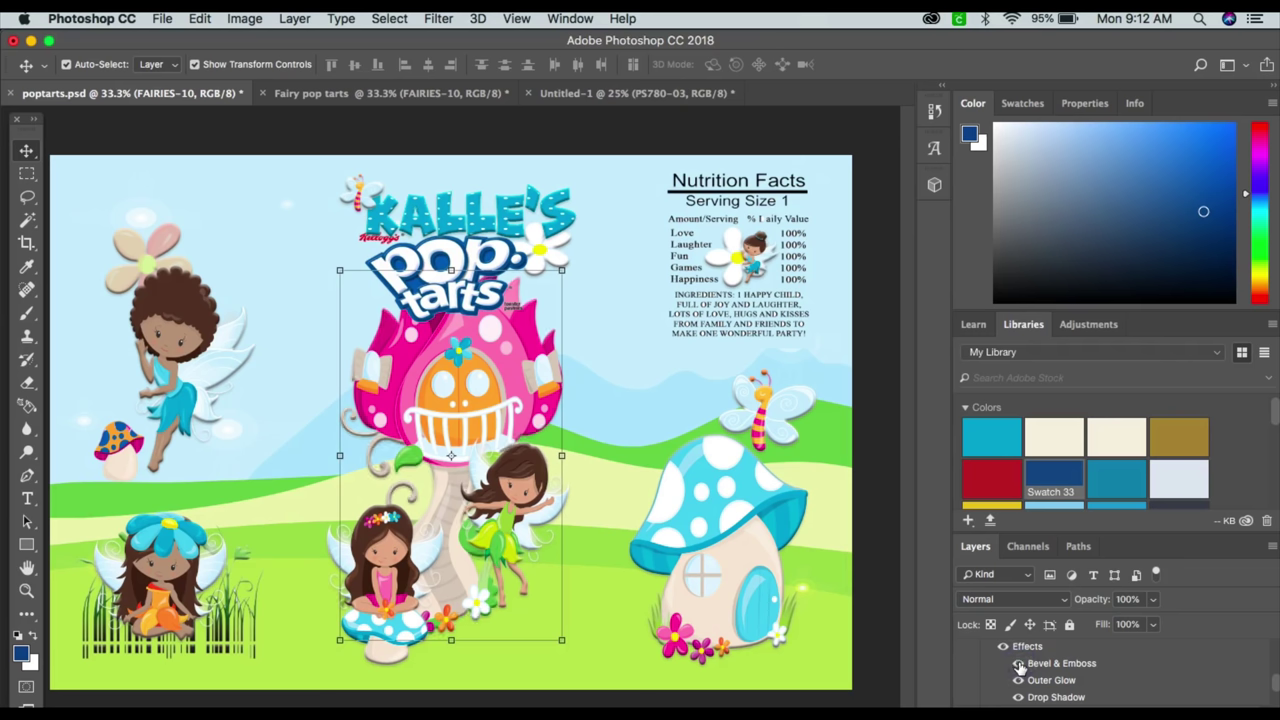
scroll(1035, 666, "up", 2)
scroll(1038, 668, "up", 3)
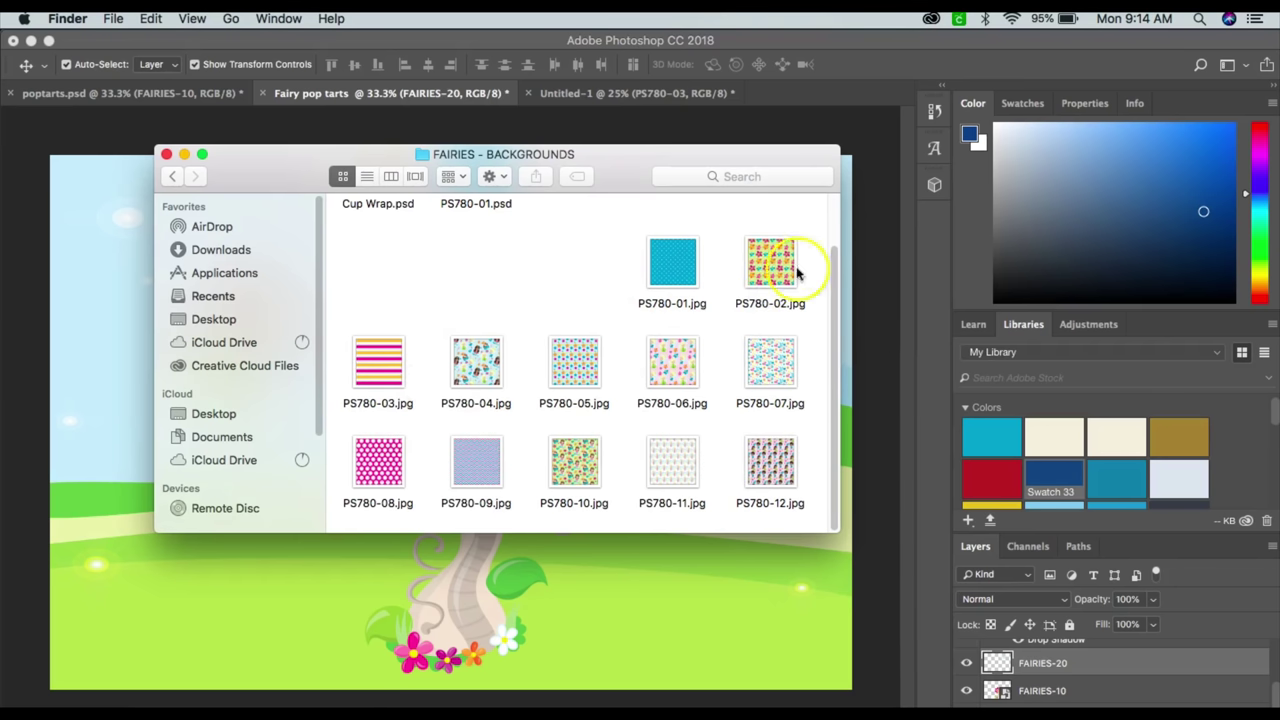
In Finder, open the PNG folder inside the Fairies folder and look through the fairy clip-art images
left_click(172, 176)
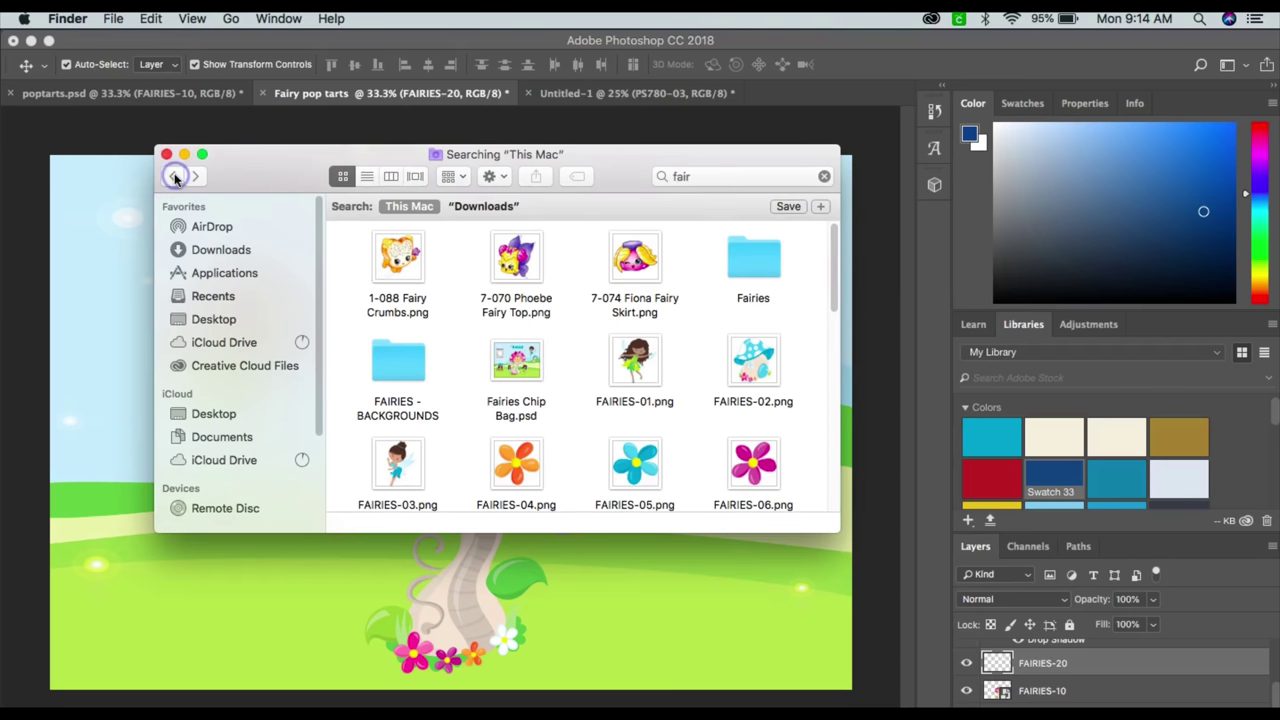
double_click(753, 260)
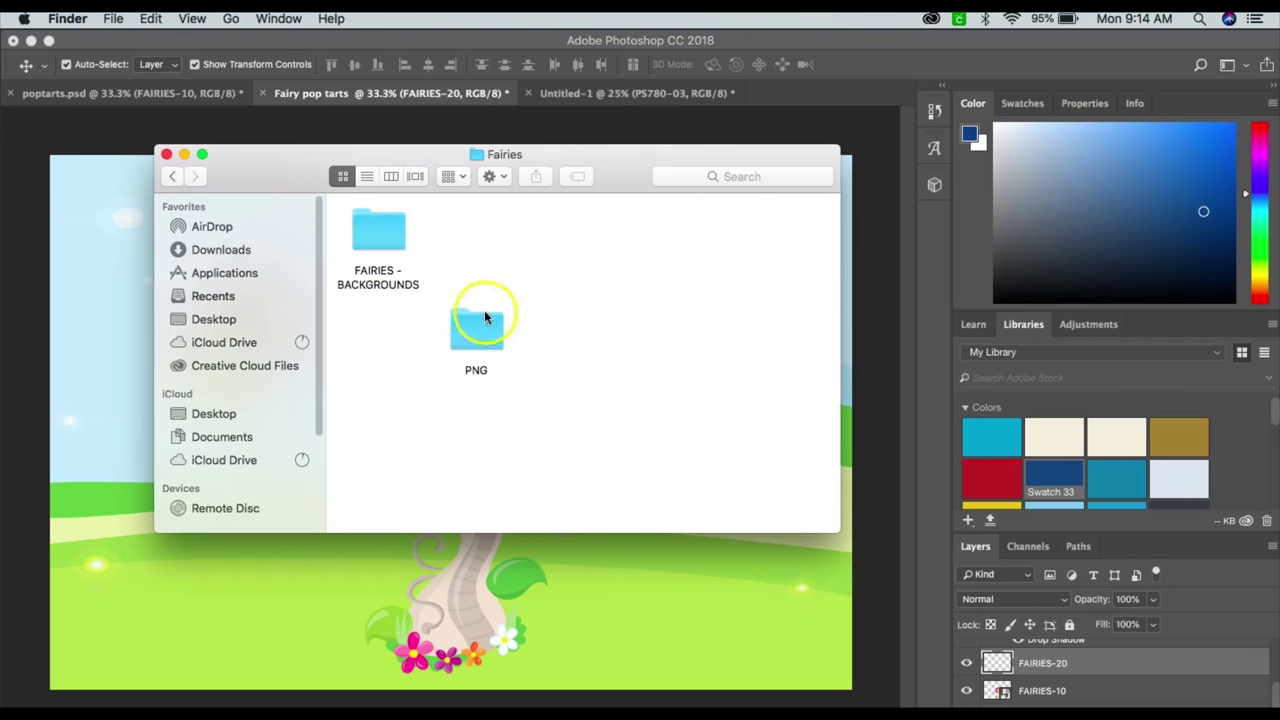
double_click(487, 350)
scroll(549, 280, "down", 5)
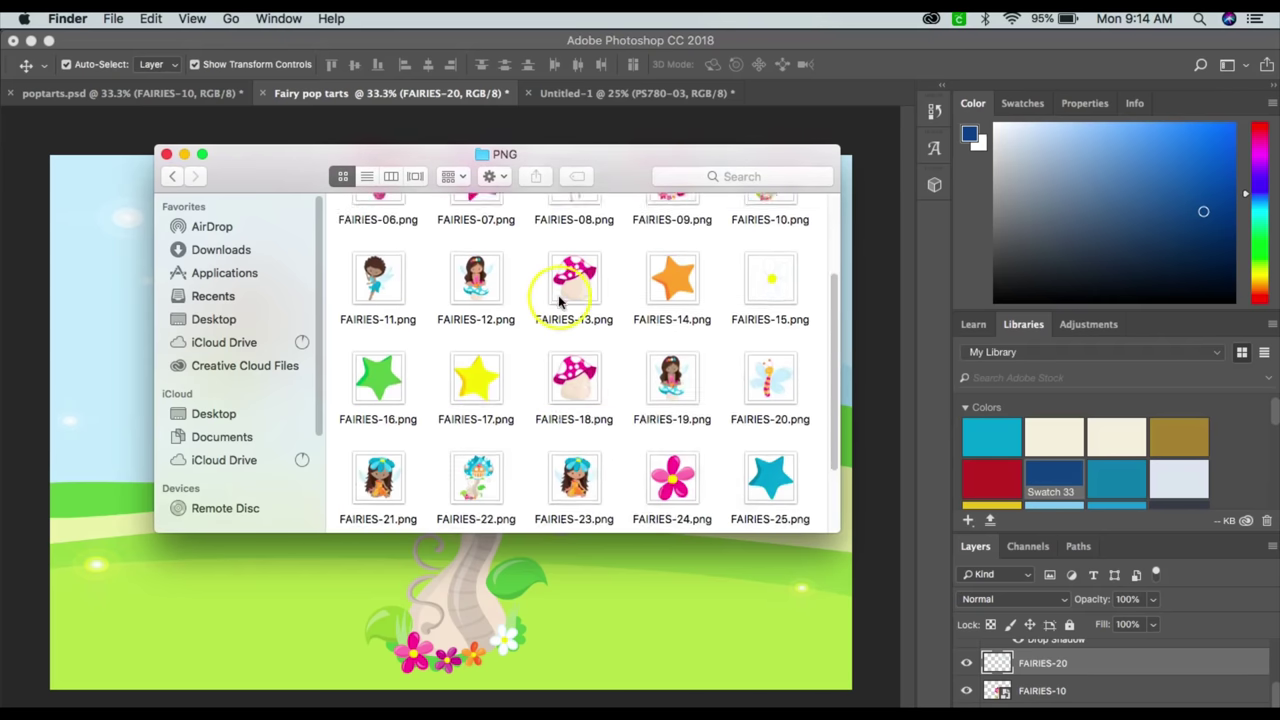
scroll(558, 302, "up", 5)
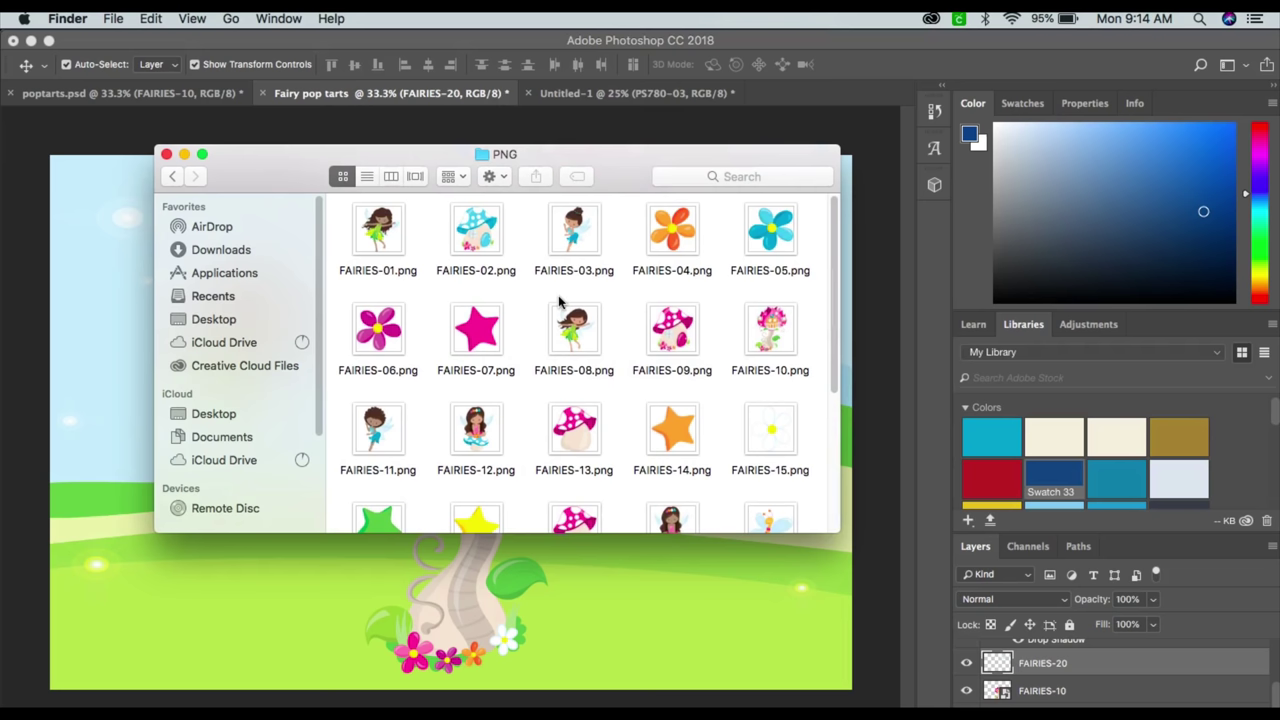
Return to the Fairy pop tarts document in Photoshop and select the butterfly on layer FAIRIES-20
left_click(637, 272)
left_click(214, 643)
left_click(394, 332)
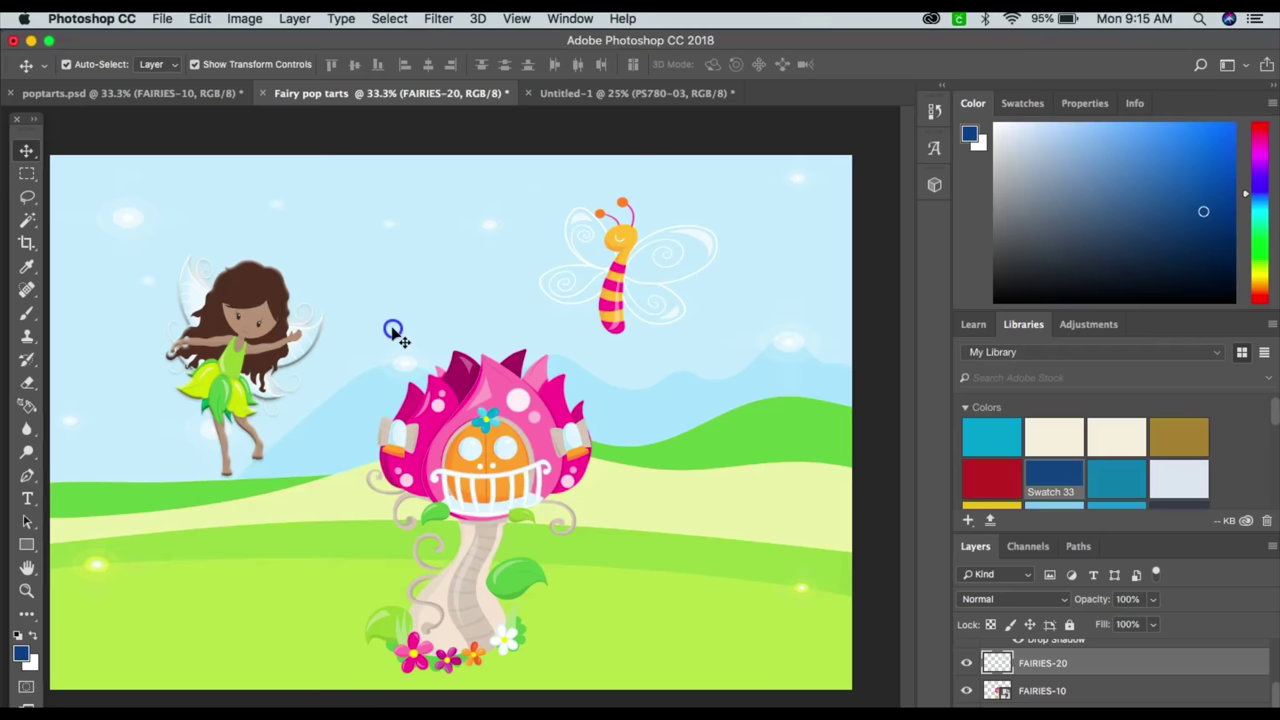
left_click(658, 310)
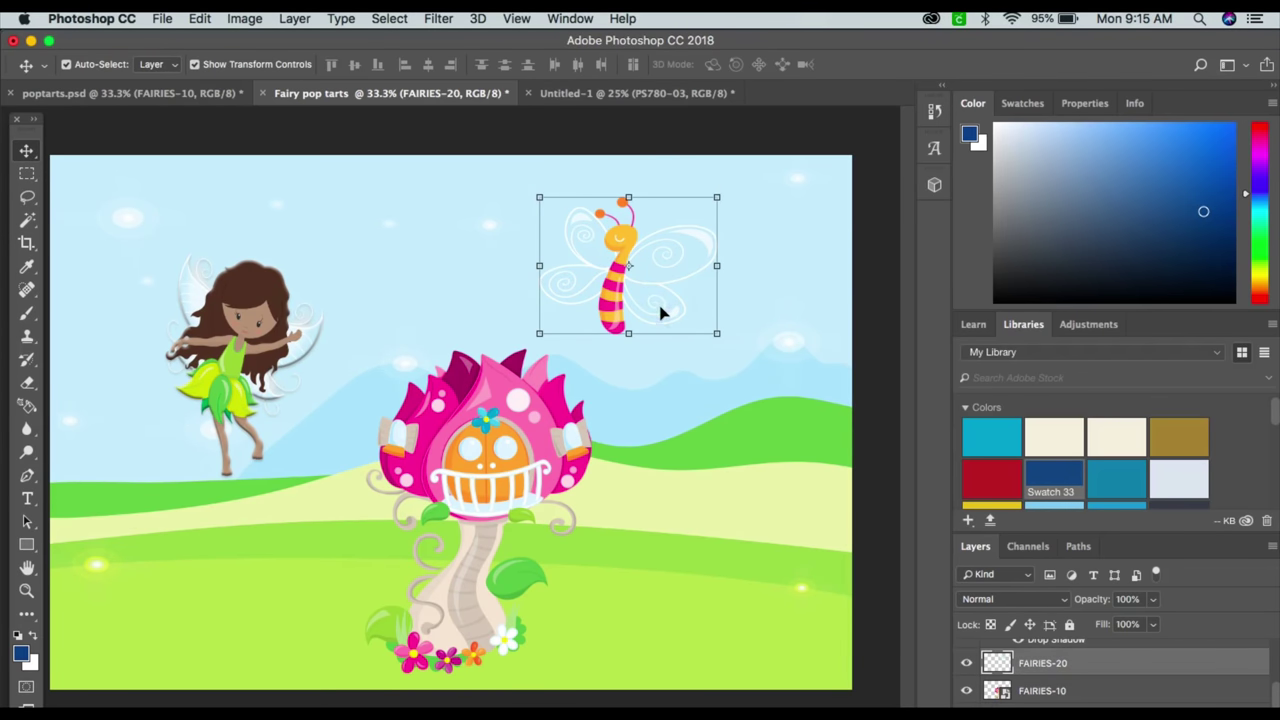
left_click(683, 328)
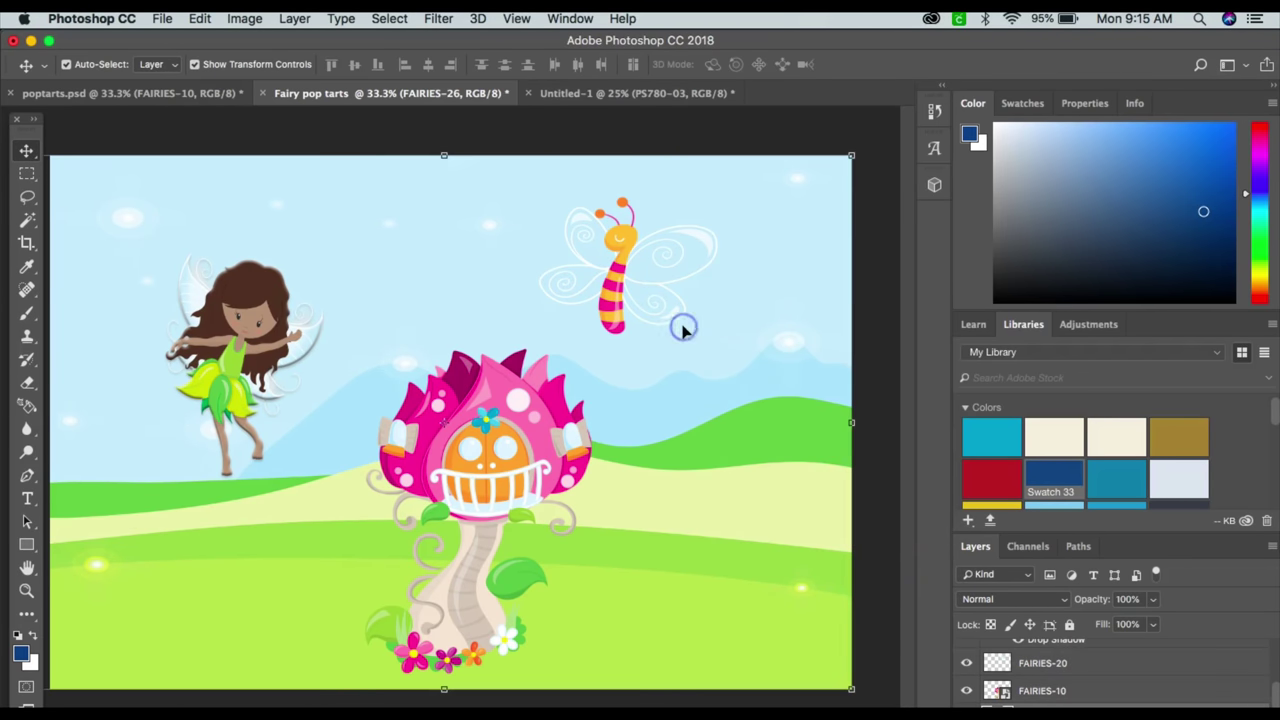
left_click(660, 298)
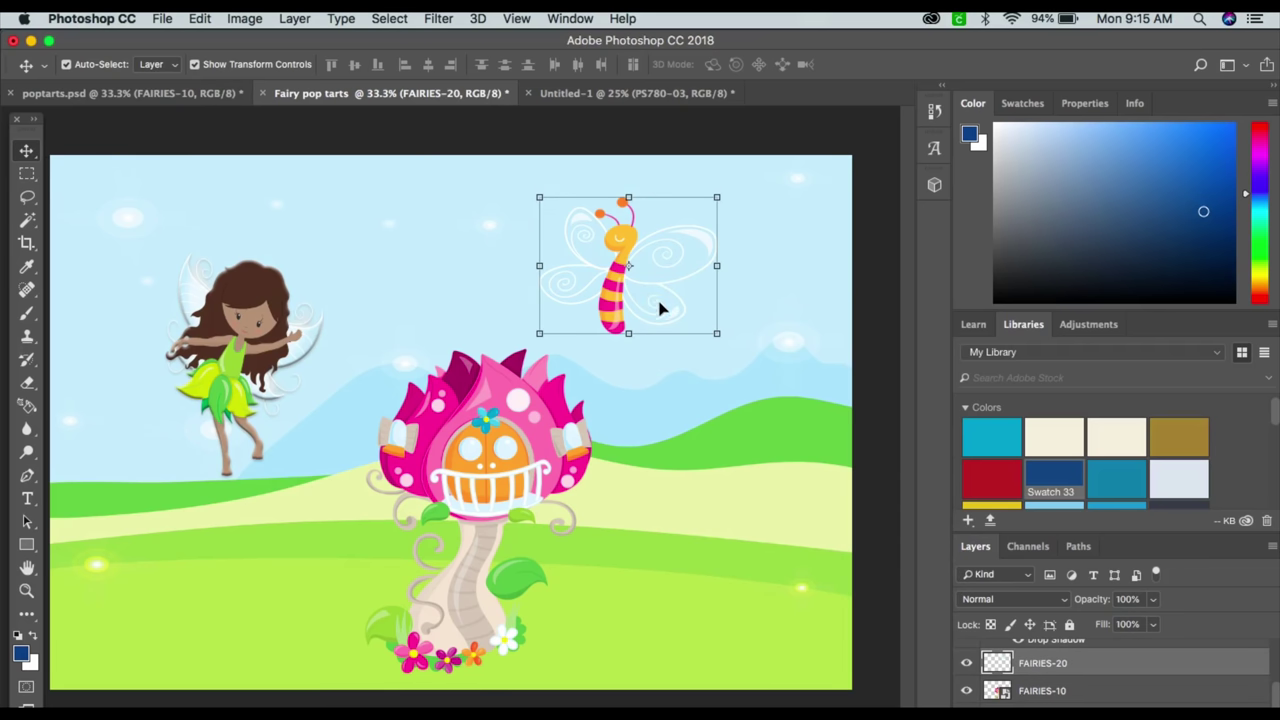